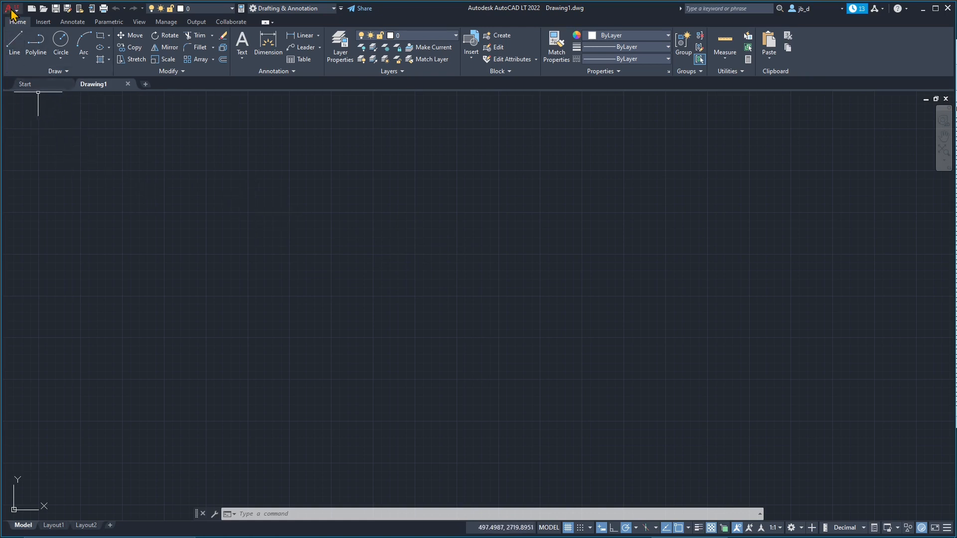
# Start saving the drawing under a new name, browse to WORKS on DATA (D:), and add its Autocad LT folder to the dialog's shortcuts
pyautogui.click(12, 11)
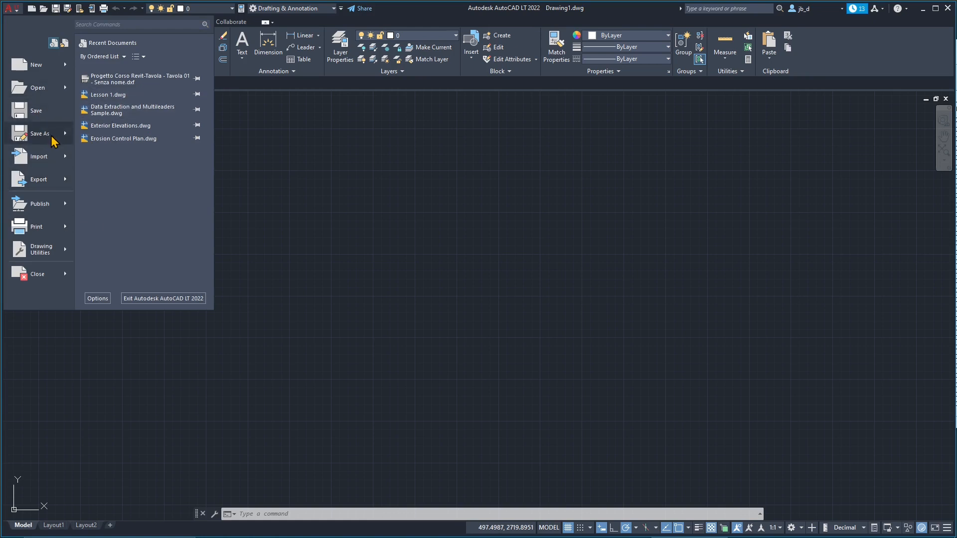
pyautogui.moveTo(52, 138)
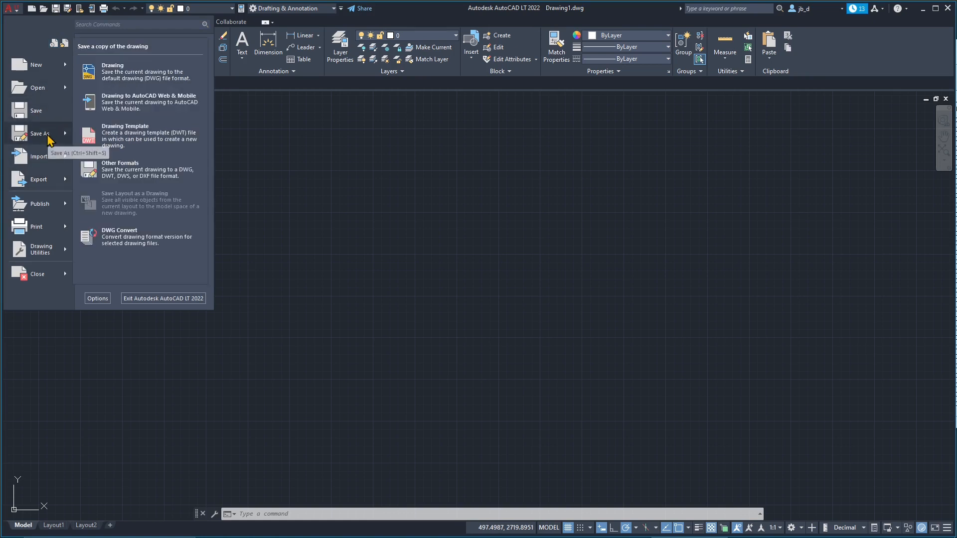
pyautogui.click(113, 76)
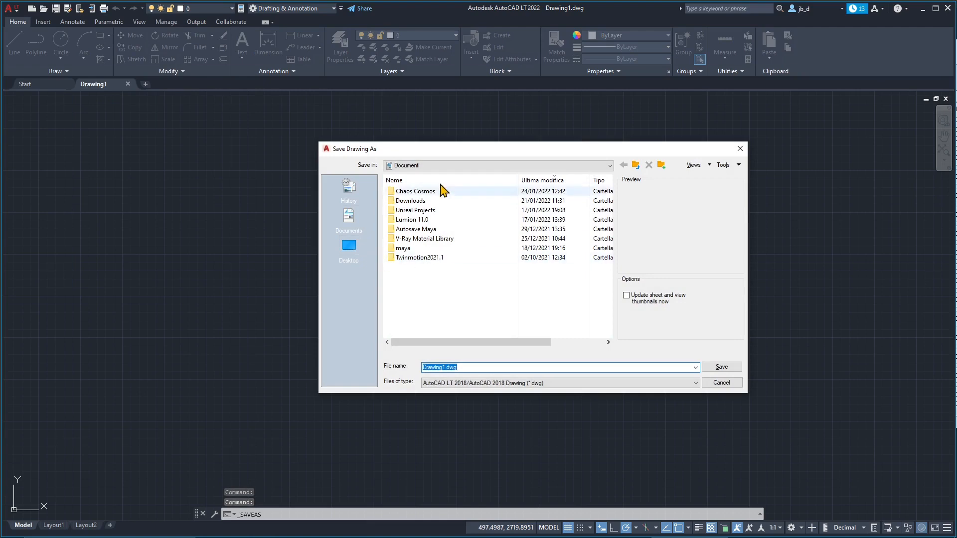
pyautogui.moveTo(444, 150); pyautogui.dragTo(422, 140)
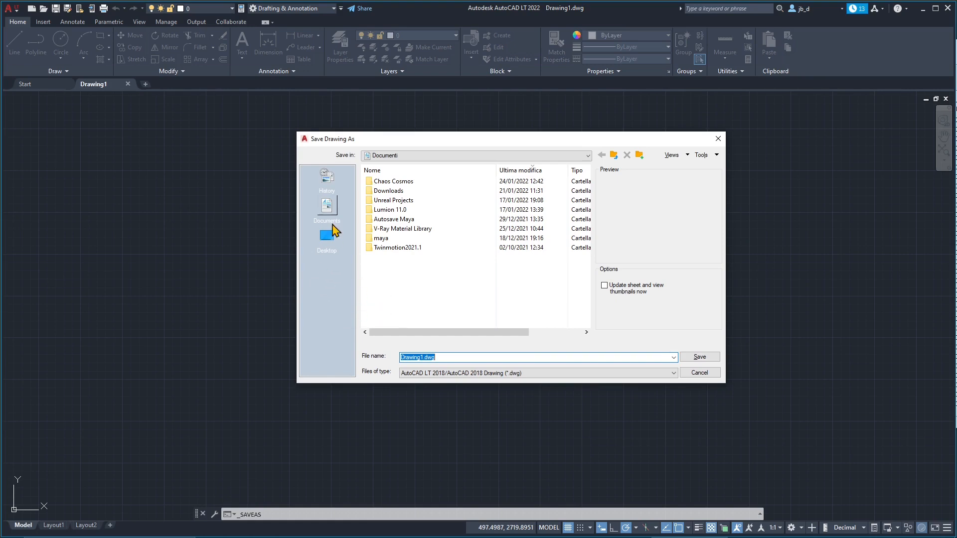
pyautogui.click(329, 244)
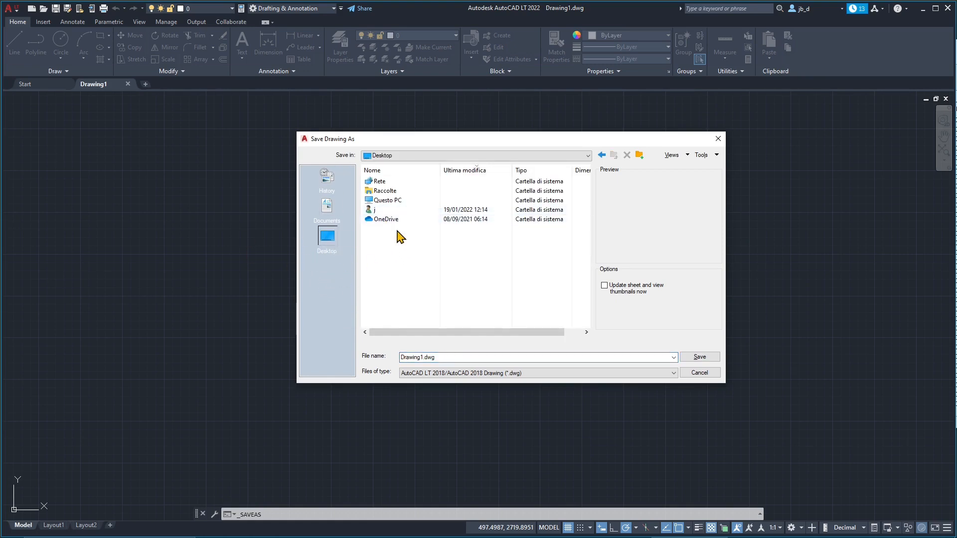
pyautogui.click(388, 201)
pyautogui.doubleClick(388, 202)
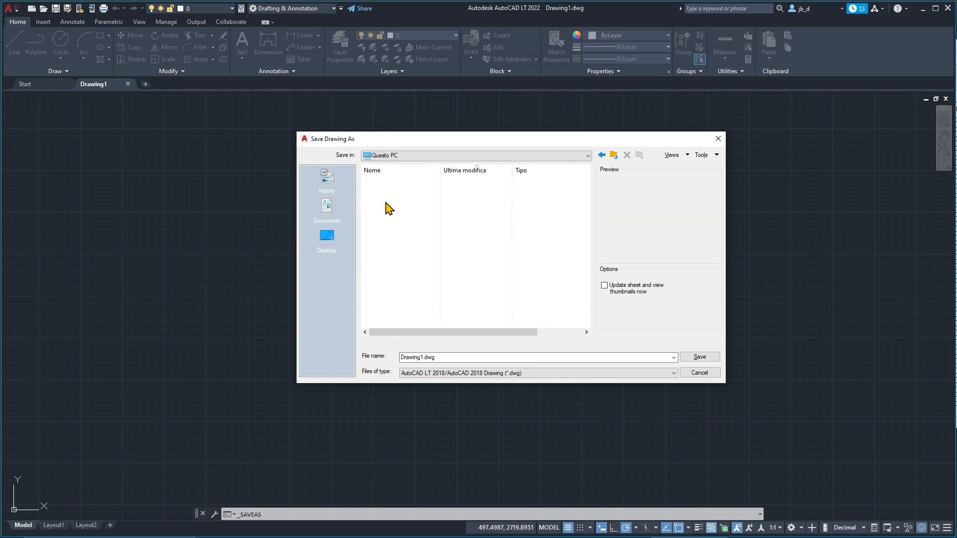
pyautogui.doubleClick(383, 283)
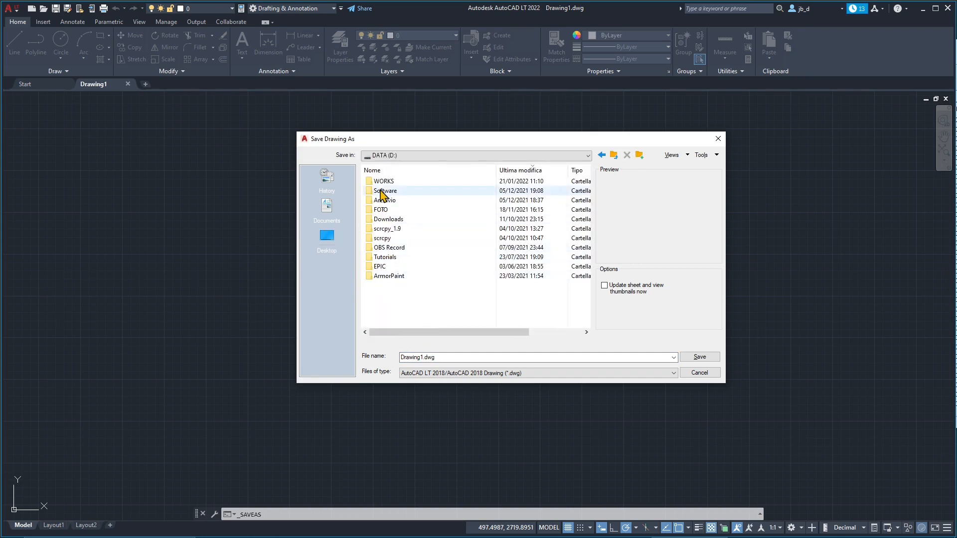
pyautogui.doubleClick(384, 183)
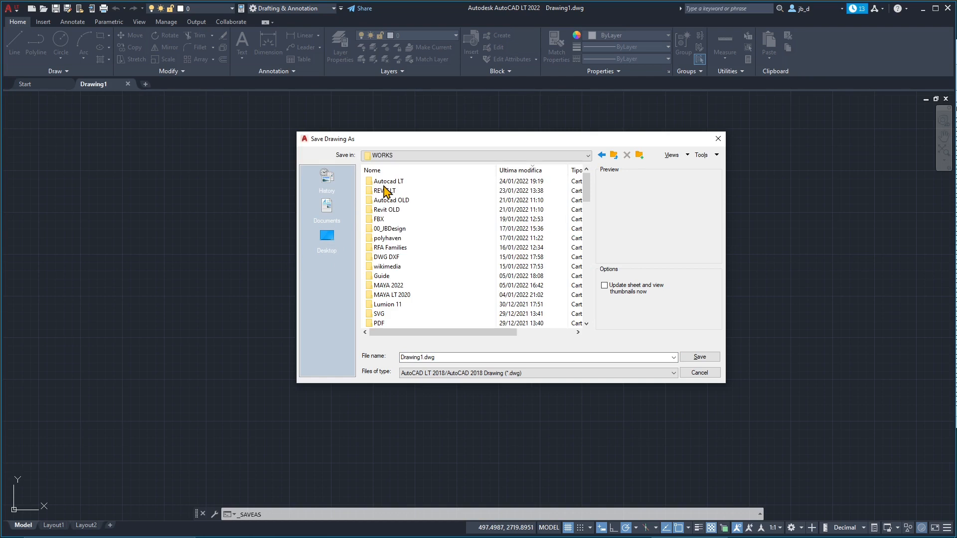
pyautogui.moveTo(385, 183); pyautogui.dragTo(332, 269)
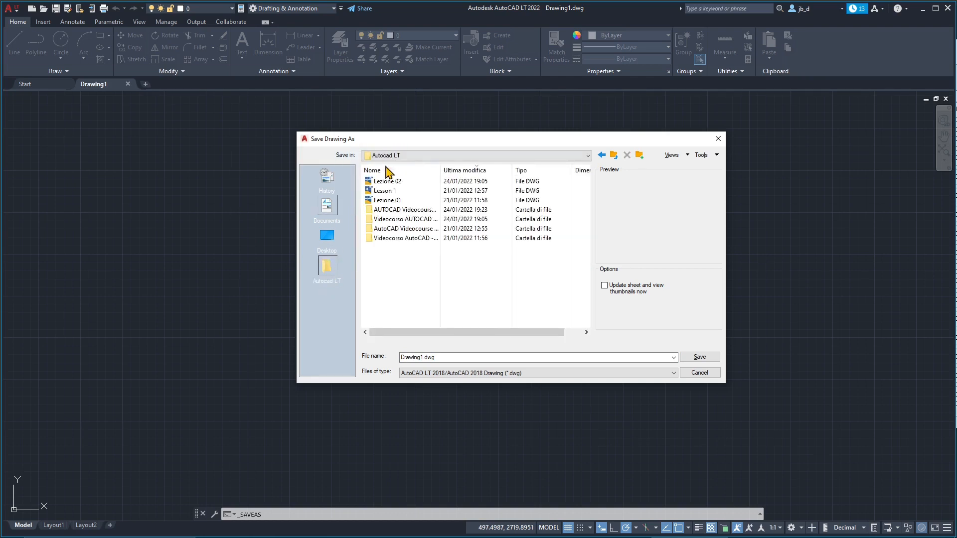
# Save the drawing as Lesson 2 in the Autocad LT folder, using the AutoCAD 2013/LT2013 Drawing (*.dwg) format
pyautogui.doubleClick(456, 355)
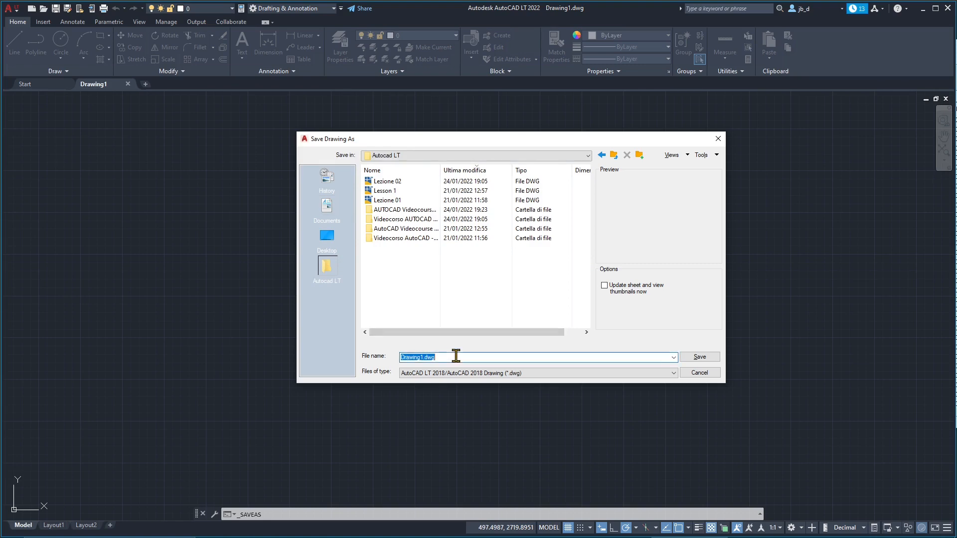
pyautogui.write('Les')
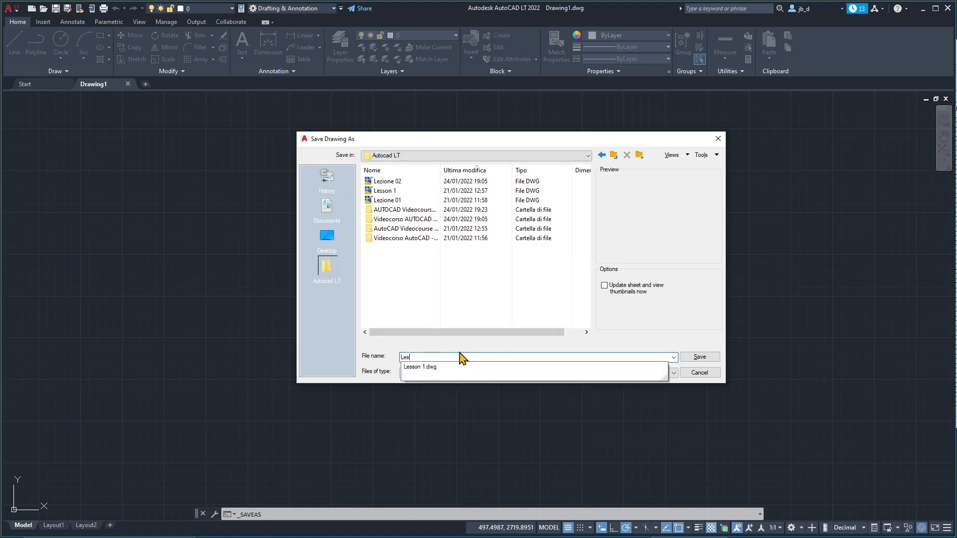
pyautogui.write('son 2')
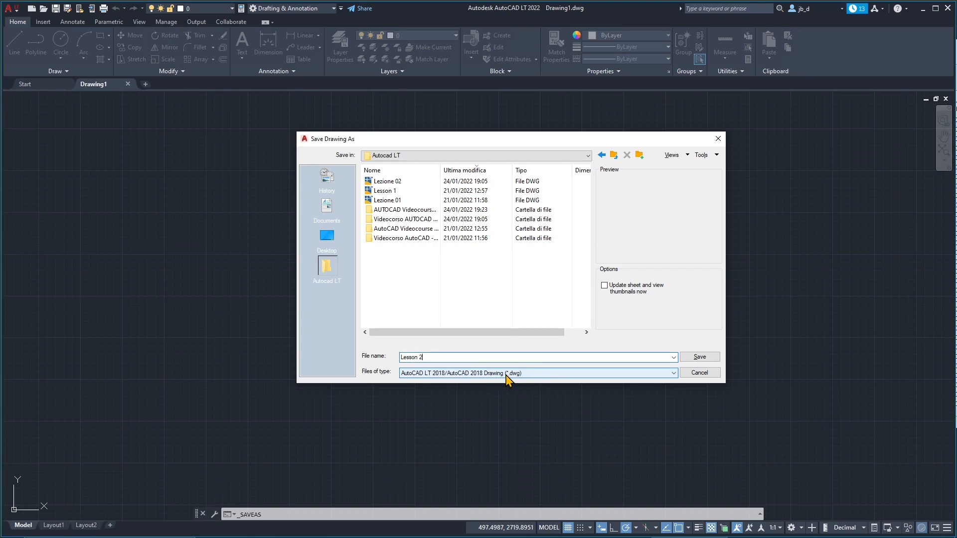
pyautogui.click(550, 374)
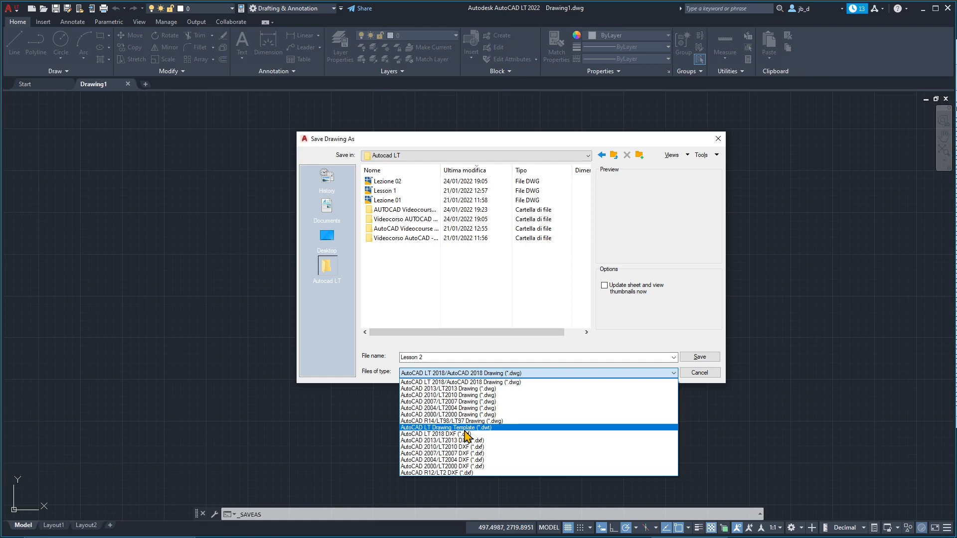
pyautogui.click(435, 389)
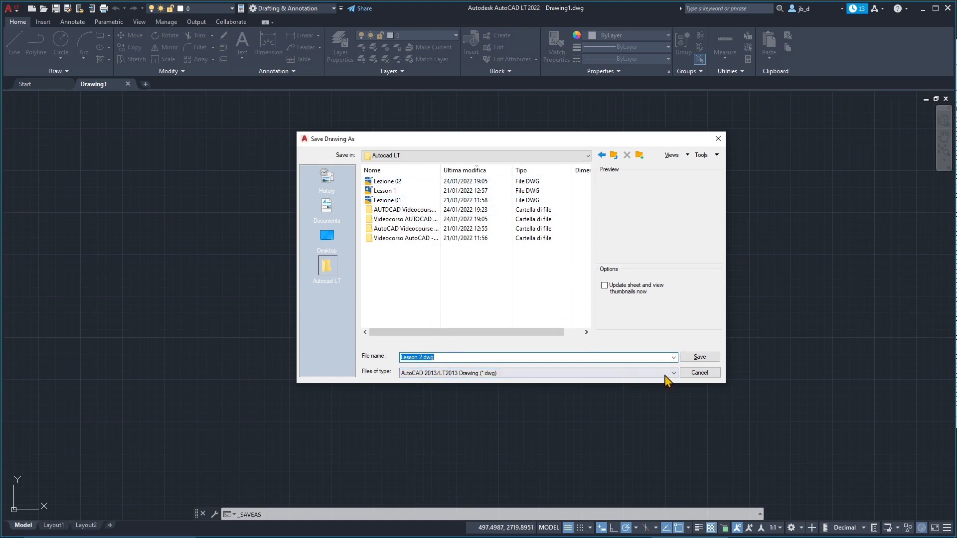
pyautogui.click(700, 357)
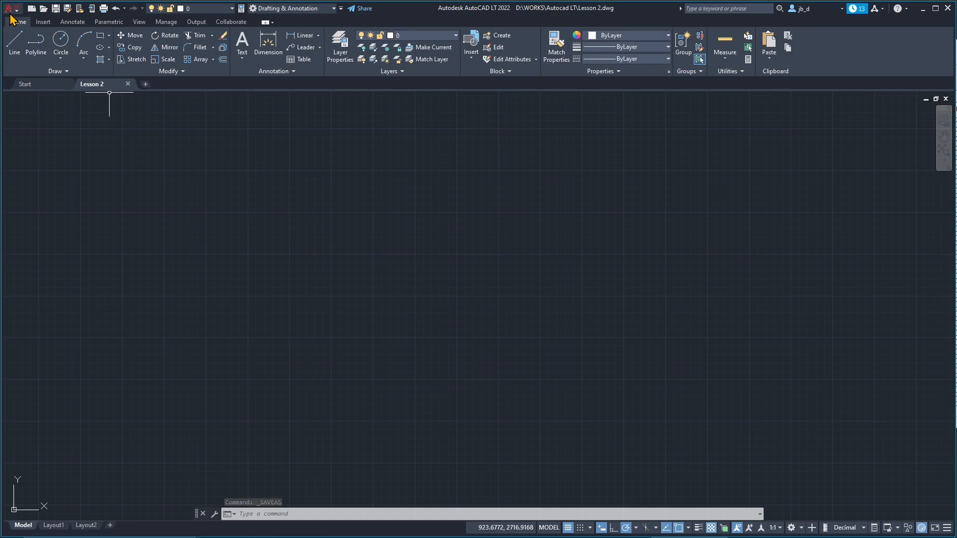
# Check the file types that can be opened, view the Lezione 02 drawing from the Autocad LT folder and close it again
pyautogui.click(11, 8)
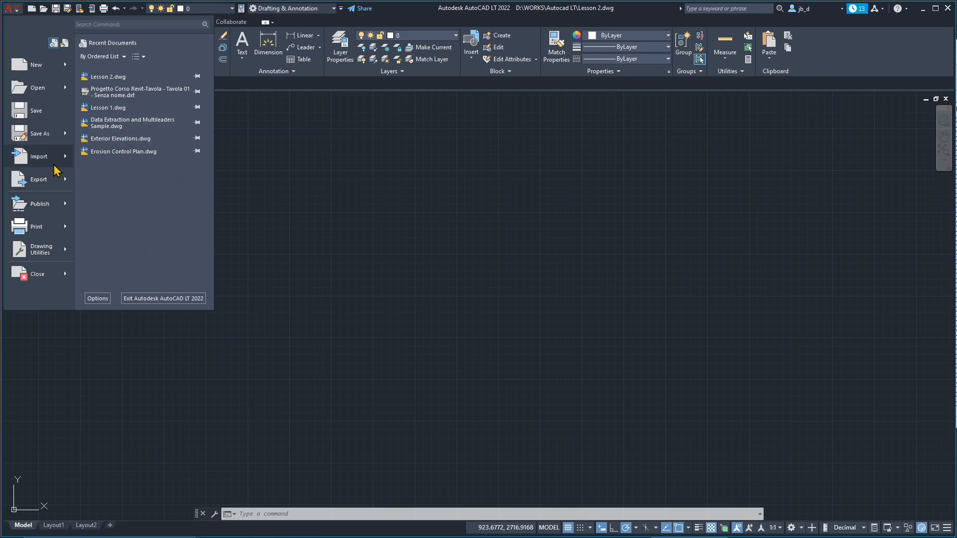
pyautogui.moveTo(54, 165)
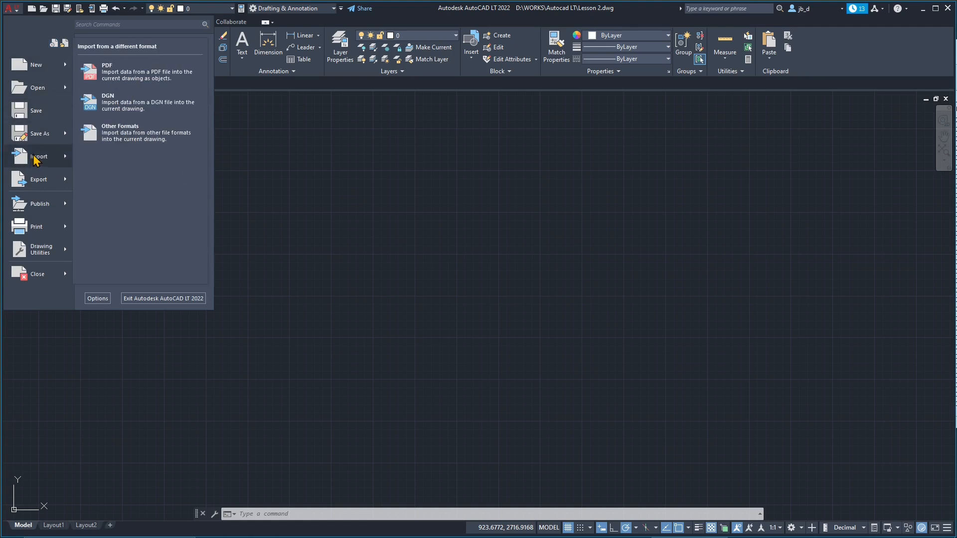
pyautogui.moveTo(46, 94)
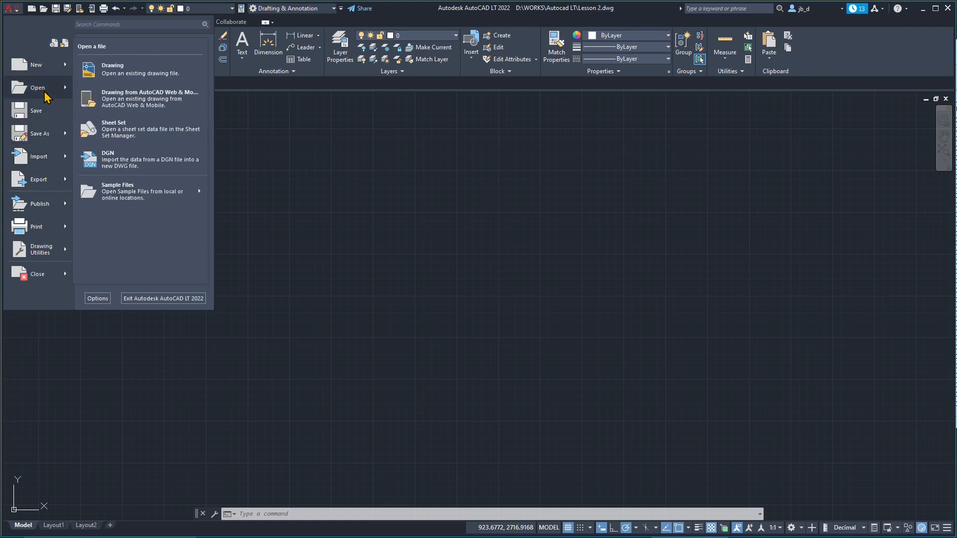
pyautogui.click(113, 75)
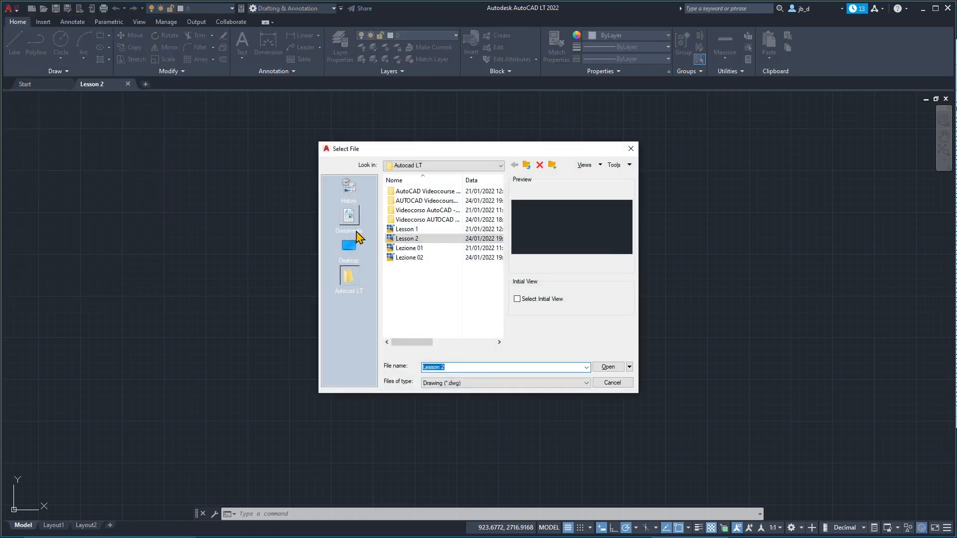
pyautogui.click(453, 387)
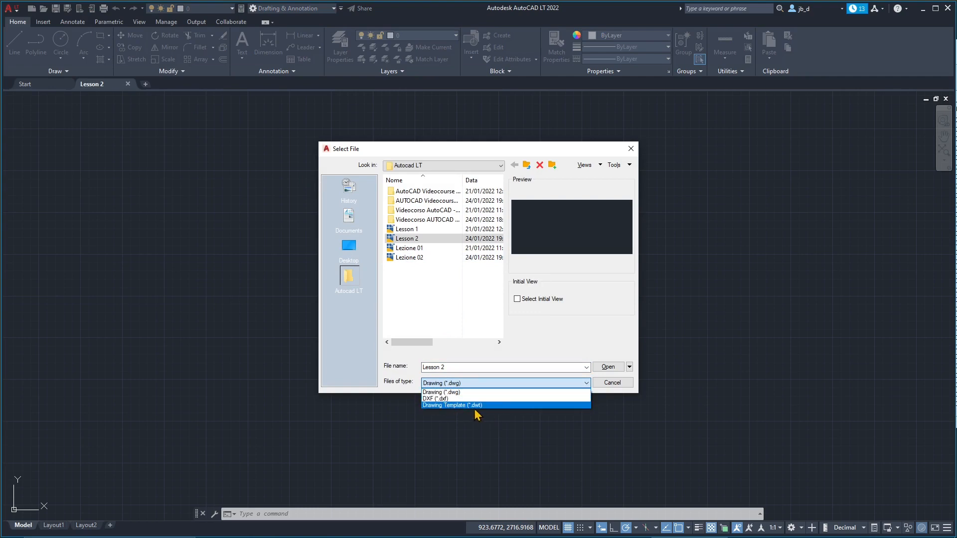
pyautogui.click(568, 337)
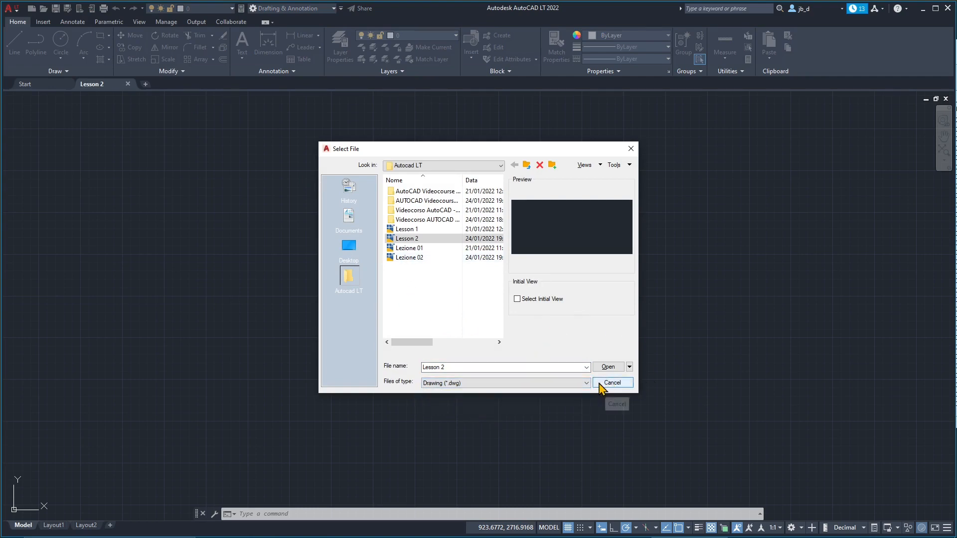
pyautogui.doubleClick(399, 258)
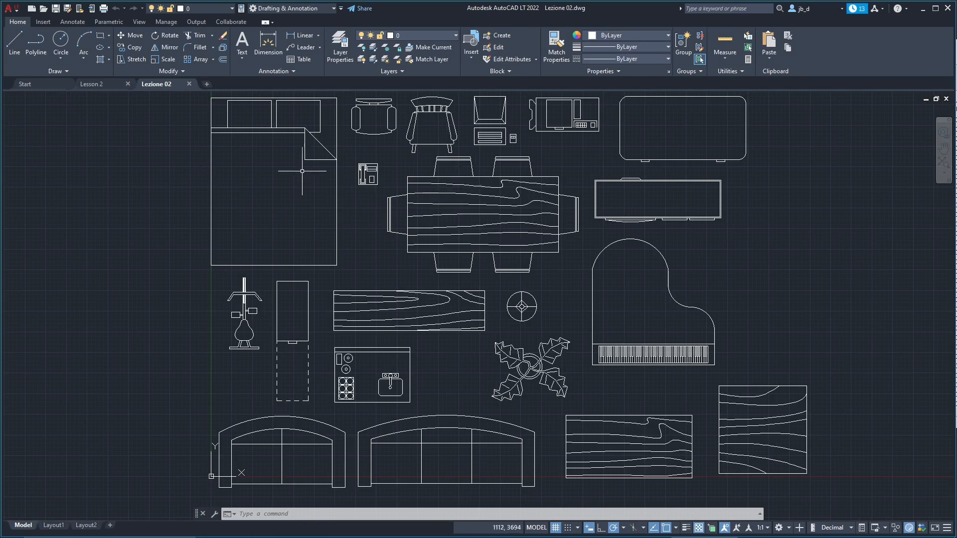
pyautogui.click(189, 83)
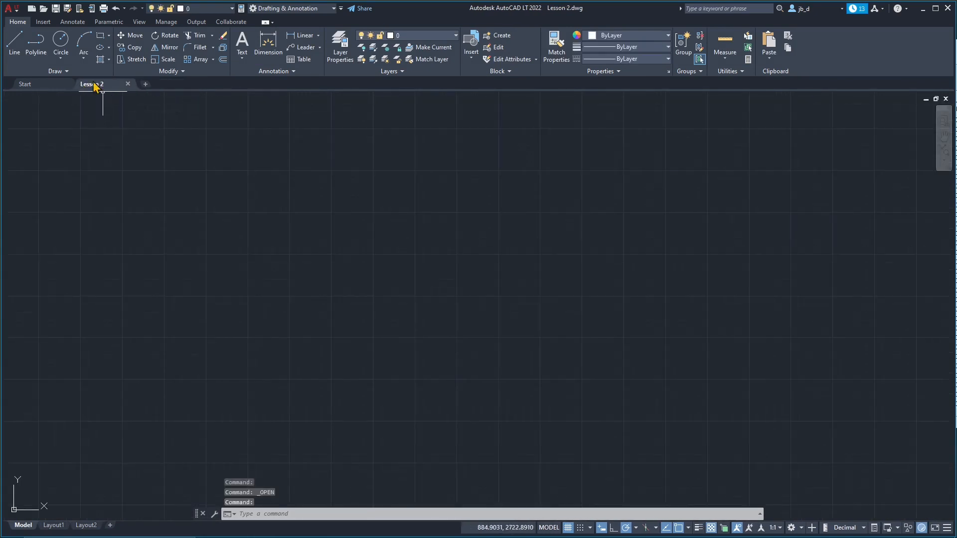
# Examine the empty Lesson 2 model space around the coordinate origin at several zoom levels
pyautogui.scroll(-2, 414, 281)
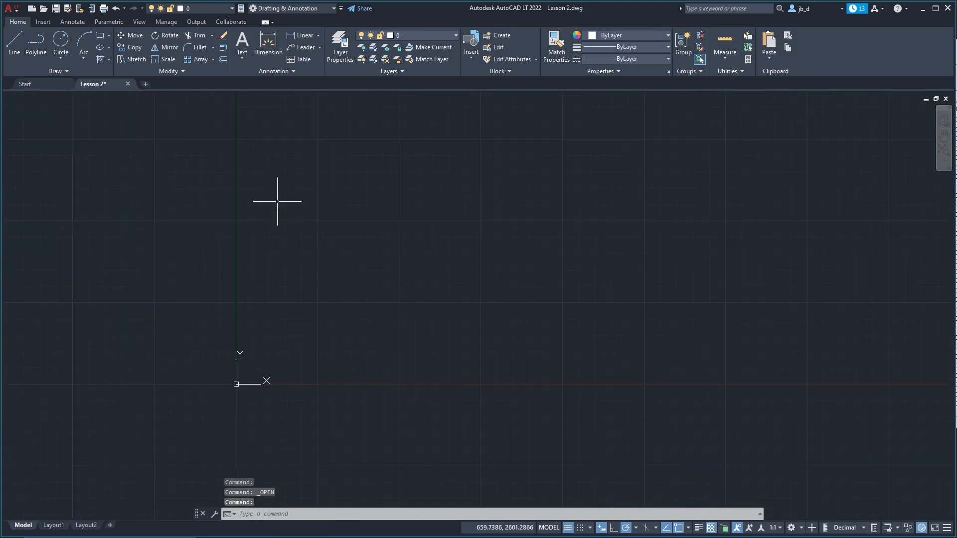
pyautogui.scroll(1, 416, 218)
pyautogui.scroll(2, 404, 227)
pyautogui.scroll(-4, 403, 227)
pyautogui.scroll(3, 404, 227)
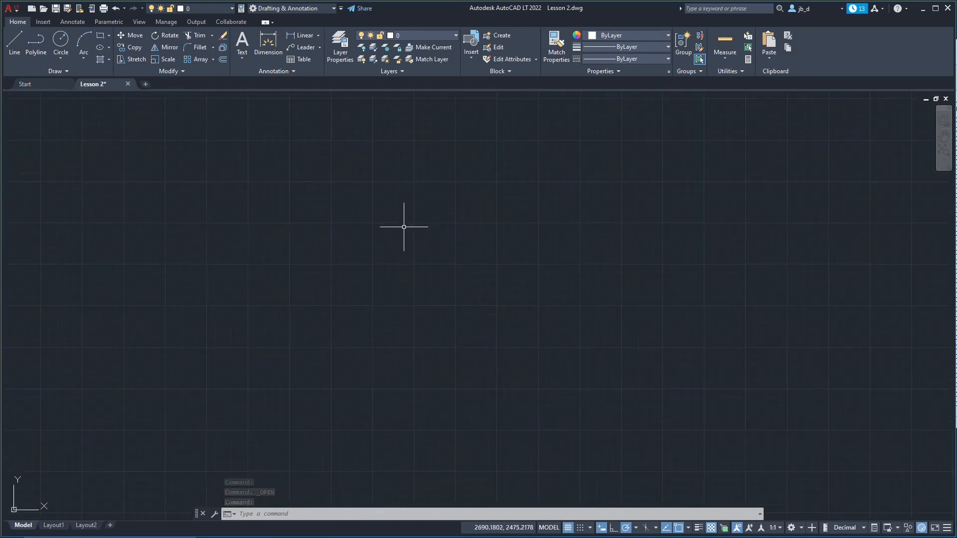
pyautogui.scroll(-2, 404, 227)
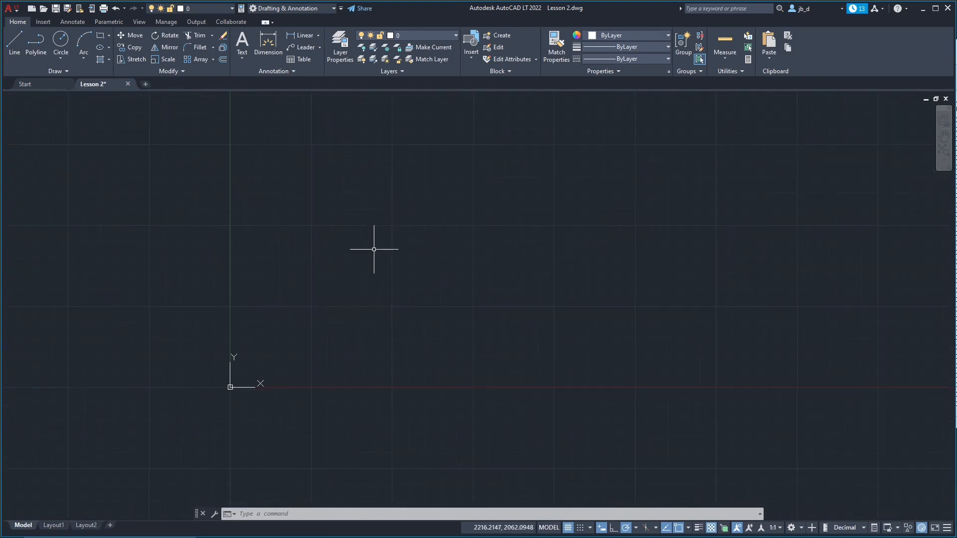
pyautogui.moveTo(374, 249); pyautogui.dragTo(365, 268, button='middle')
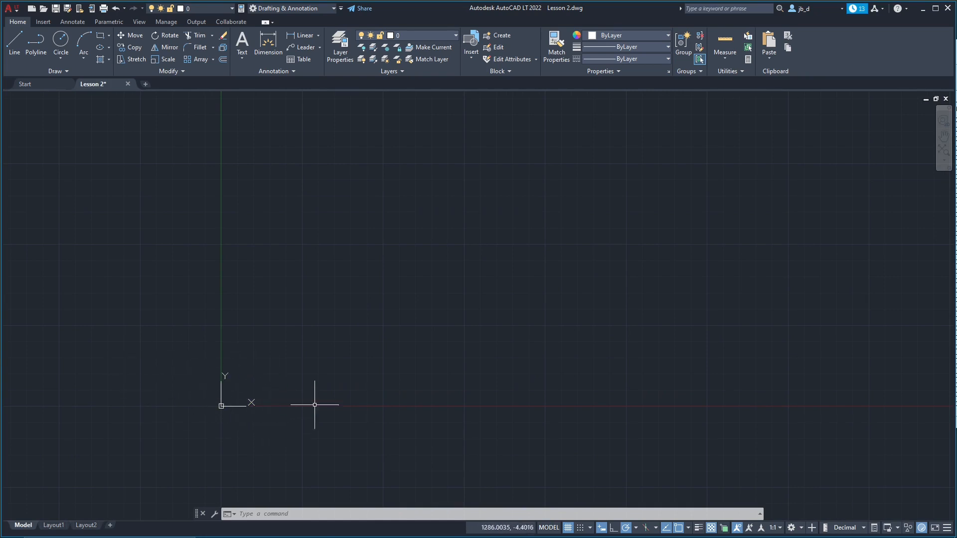
pyautogui.moveTo(352, 333); pyautogui.dragTo(340, 337, button='middle')
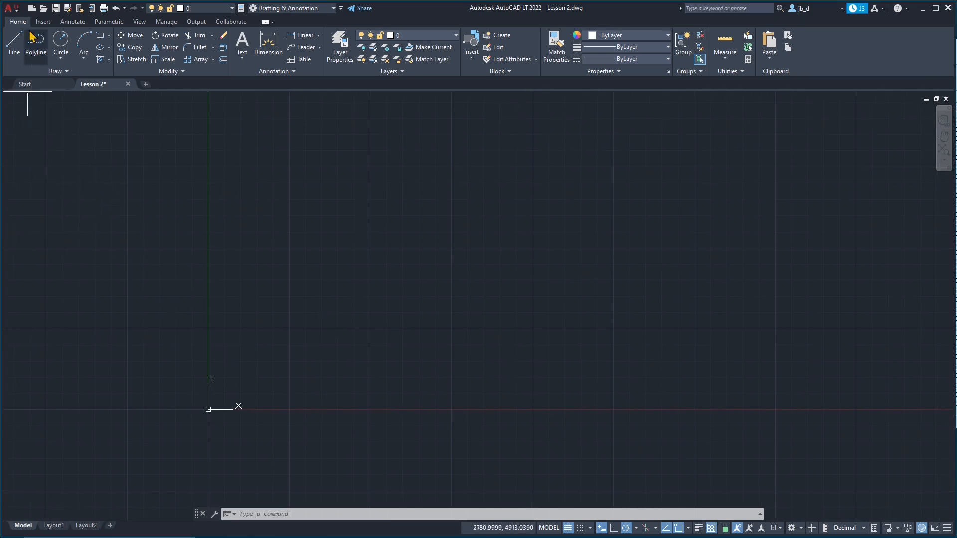
# Review the file formats available for importing into the drawing, and leave without importing anything
pyautogui.click(10, 8)
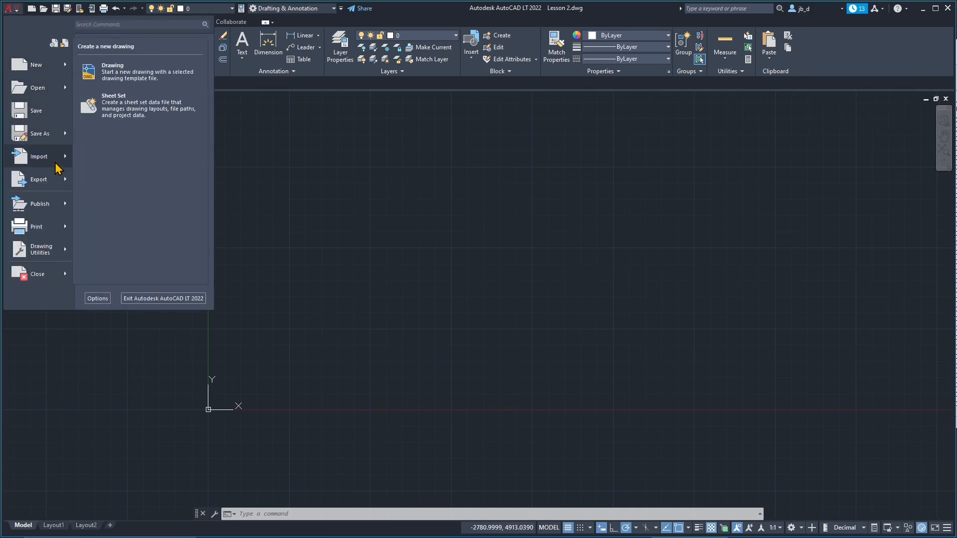
pyautogui.moveTo(55, 164)
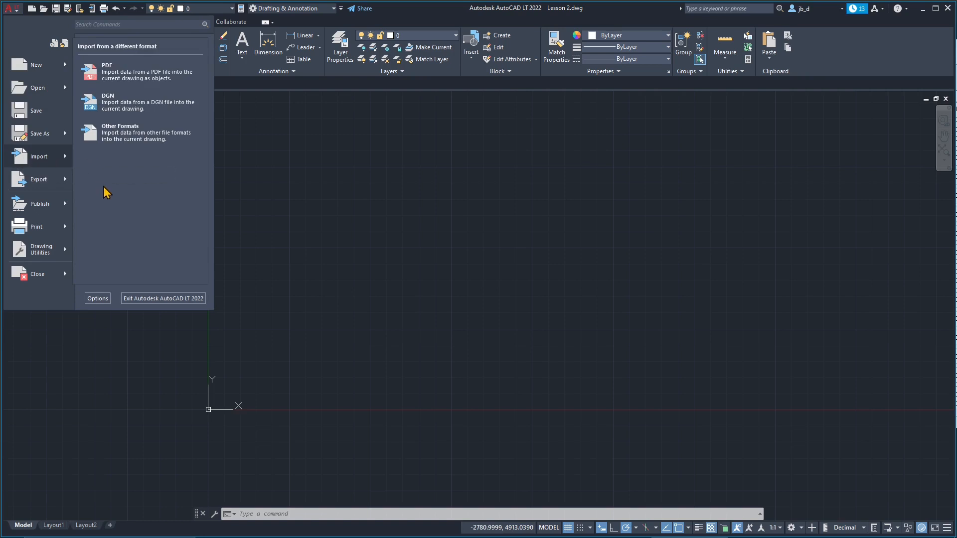
pyautogui.click(131, 142)
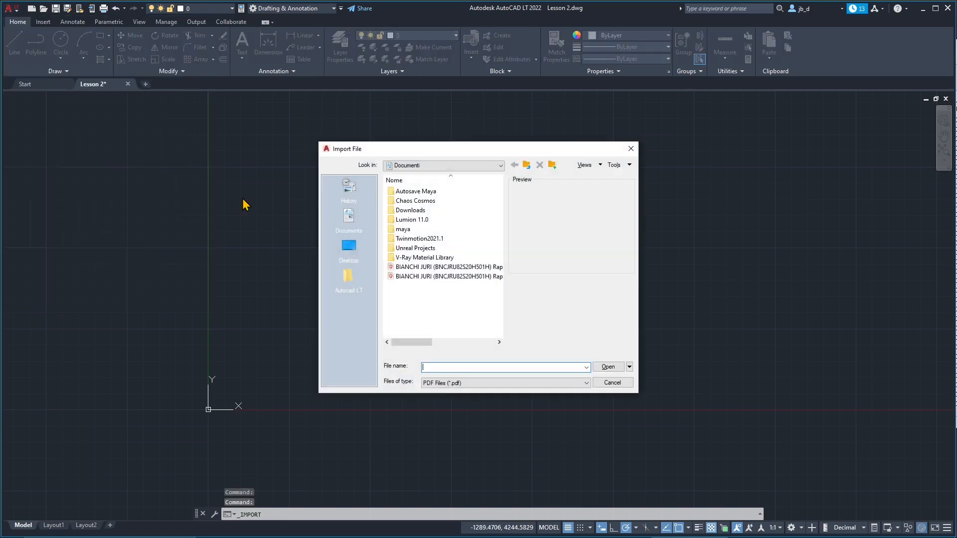
pyautogui.click(441, 382)
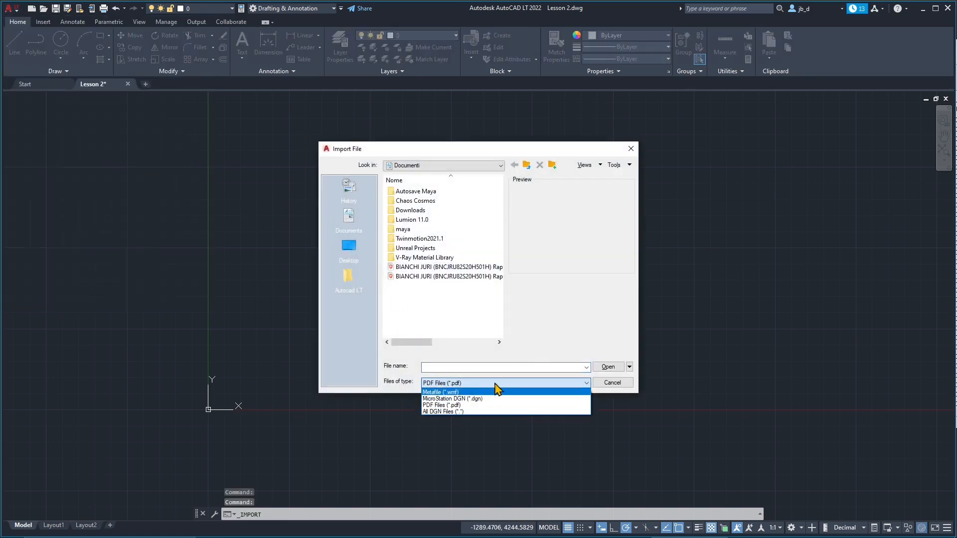
pyautogui.click(631, 150)
pyautogui.click(630, 149)
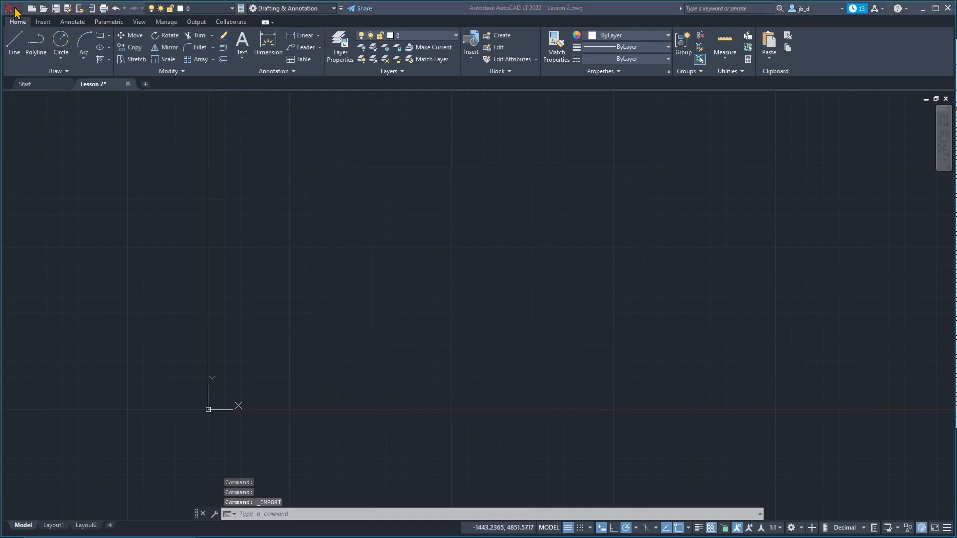
# Review the file formats available for exporting the drawing to other formats, and leave without exporting
pyautogui.click(11, 9)
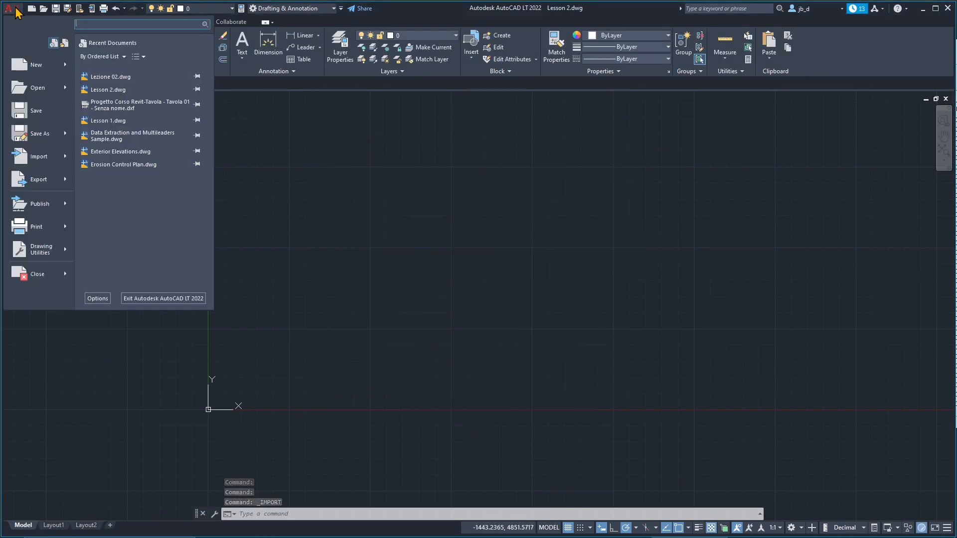
pyautogui.moveTo(50, 181)
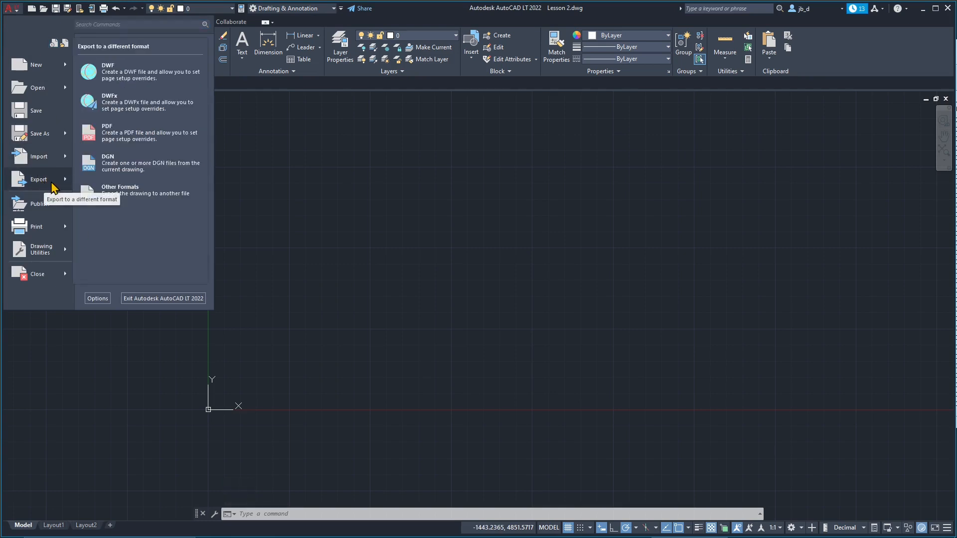
pyautogui.click(134, 204)
pyautogui.click(456, 382)
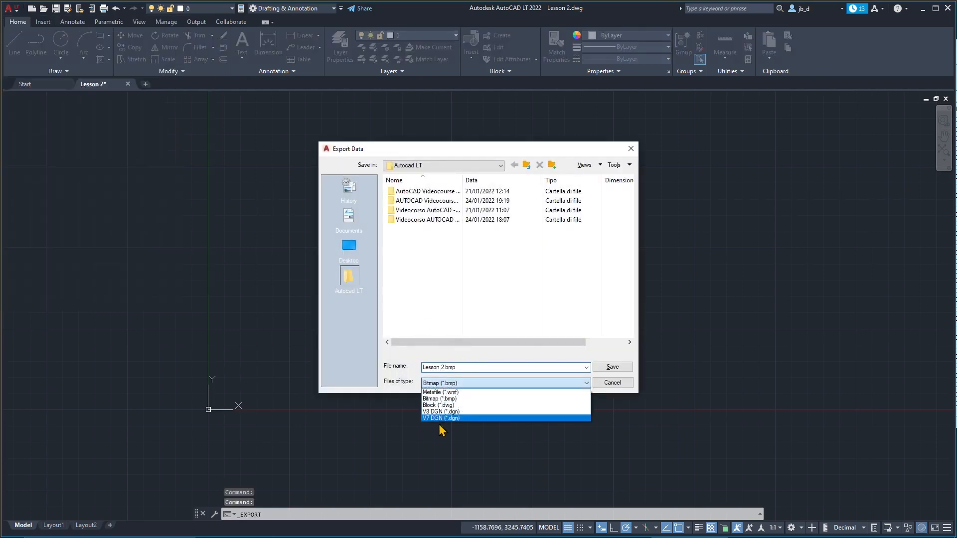
pyautogui.click(618, 388)
pyautogui.click(598, 383)
# Review the commands available for publishing and printing the drawing
pyautogui.click(9, 11)
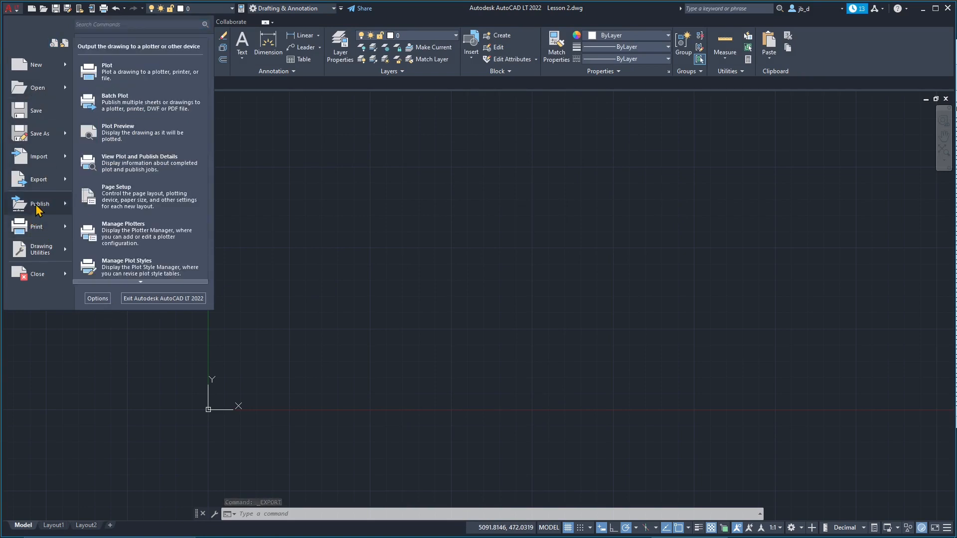
pyautogui.moveTo(37, 207)
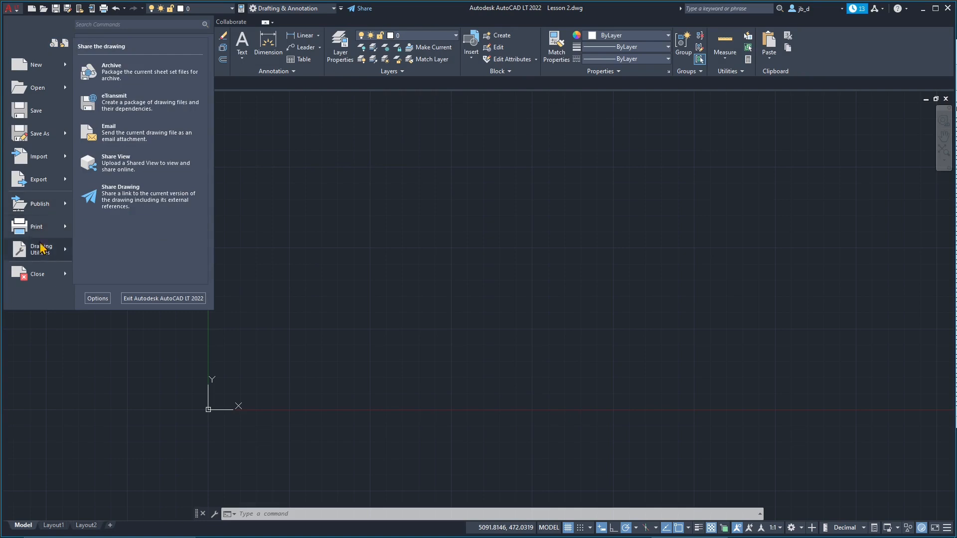
pyautogui.moveTo(39, 236)
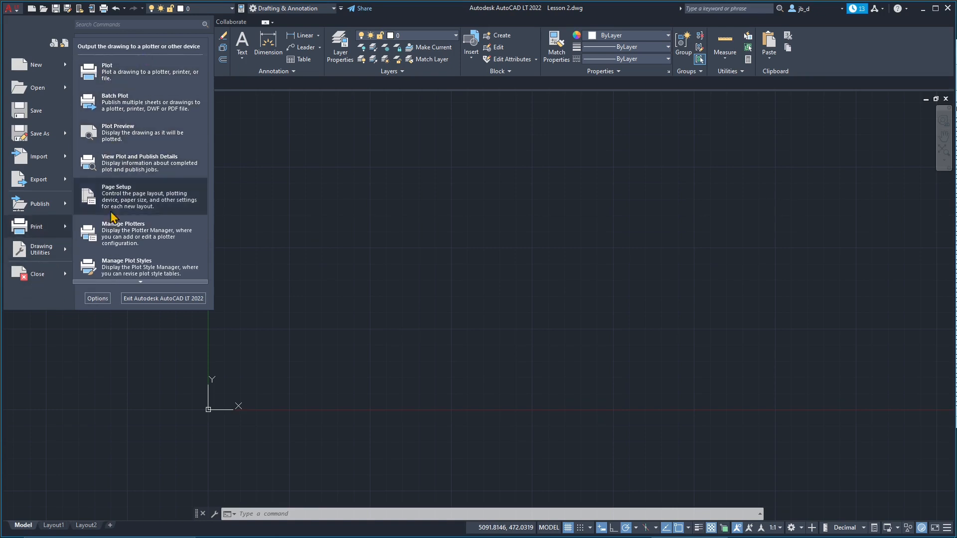
# Inspect the Lesson 2 drawing's general, summary and custom properties without changing them, and review the other drawing utilities
pyautogui.moveTo(40, 256)
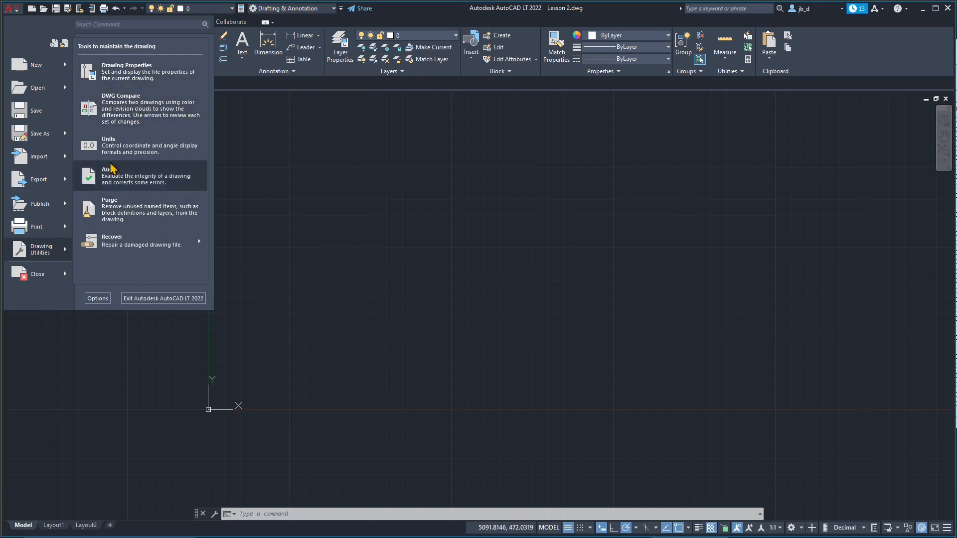
pyautogui.click(129, 72)
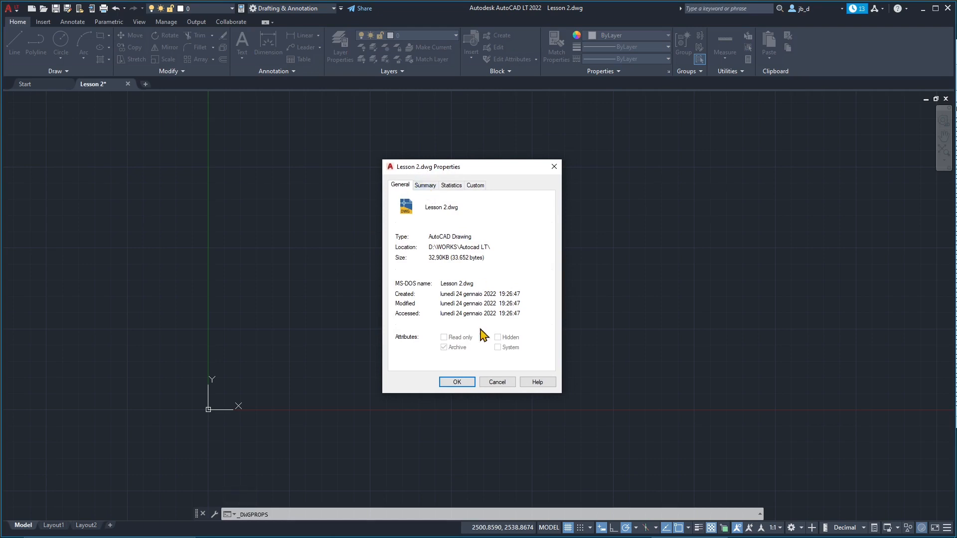
pyautogui.click(434, 188)
pyautogui.click(427, 202)
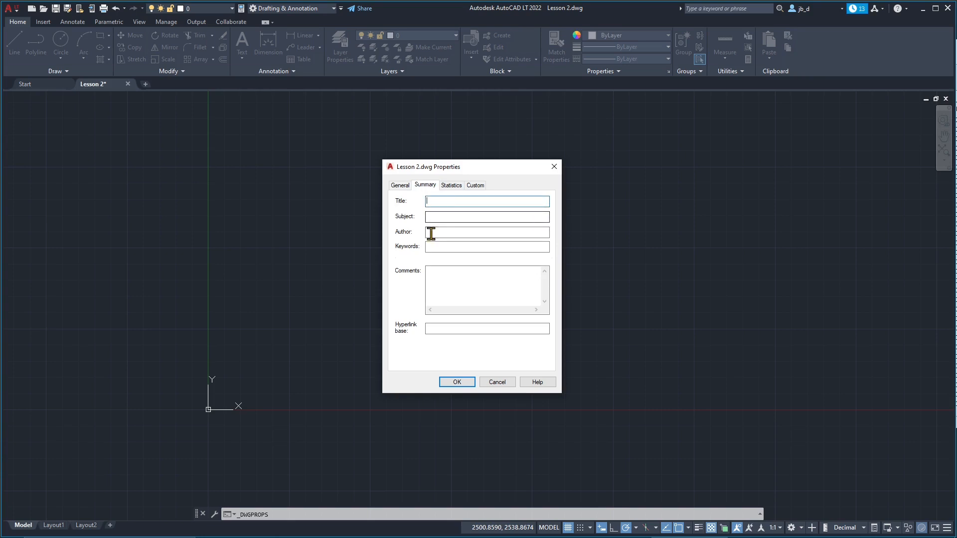
pyautogui.click(440, 276)
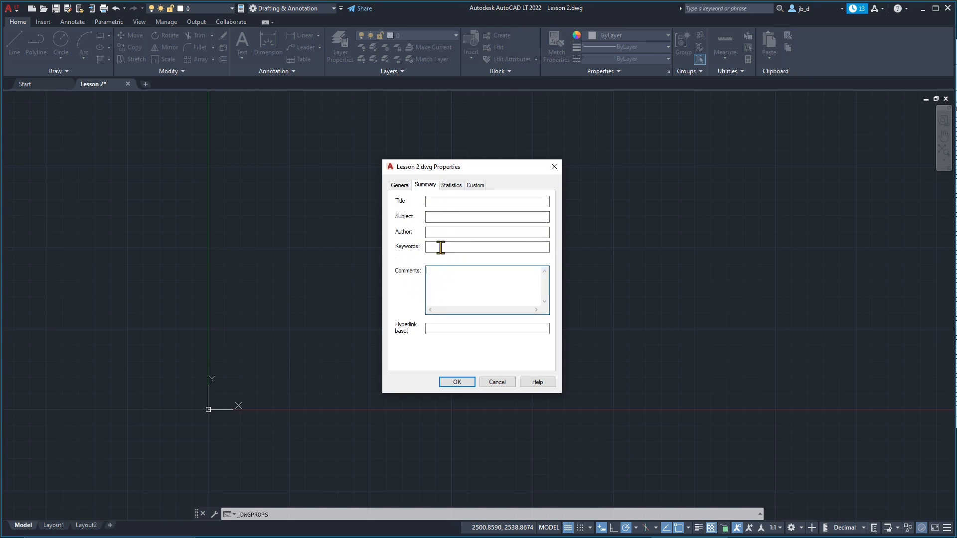
pyautogui.click(471, 185)
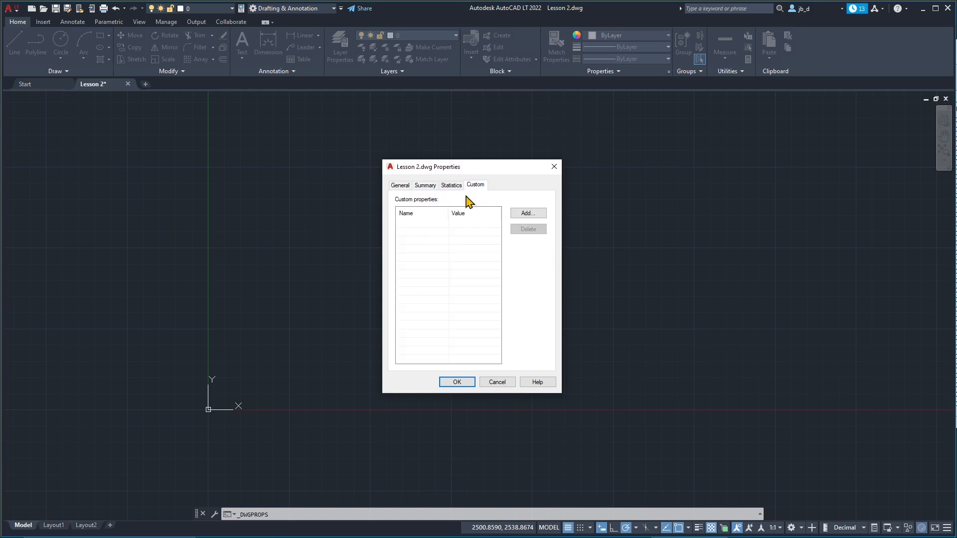
pyautogui.press('Escape')
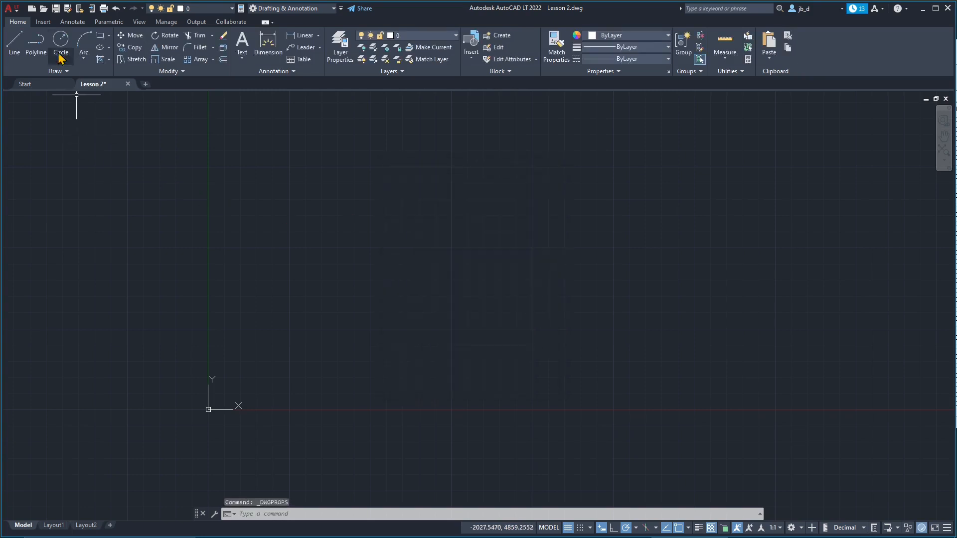
pyautogui.click(9, 9)
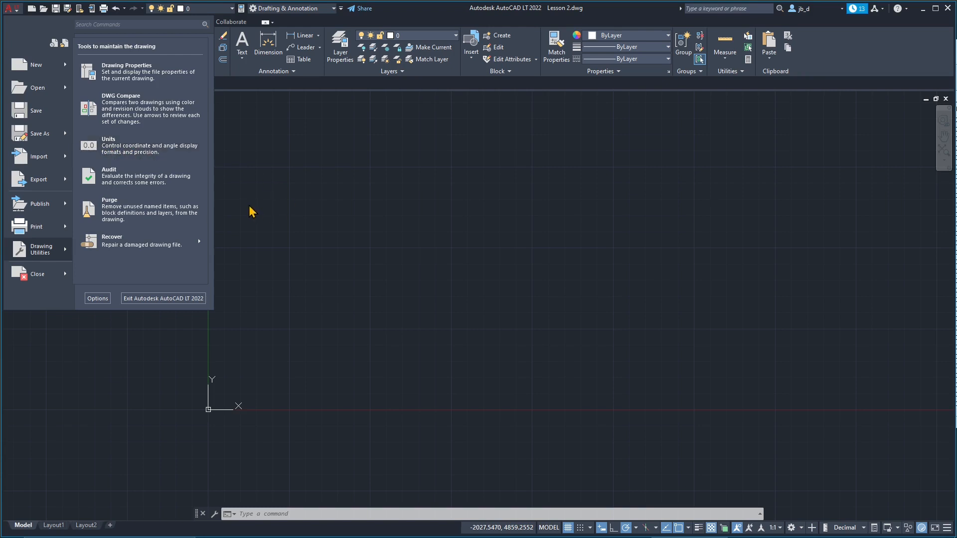
pyautogui.click(320, 208)
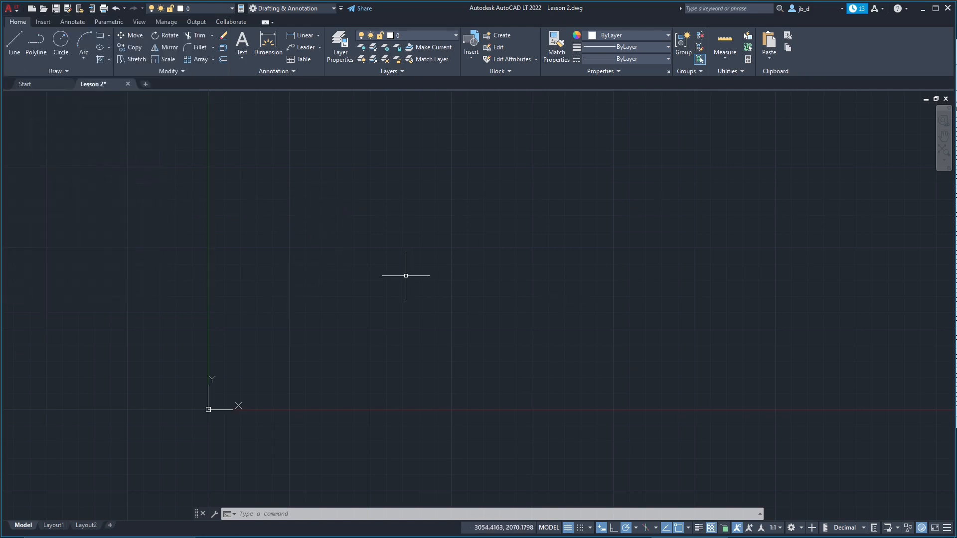
pyautogui.click(17, 55)
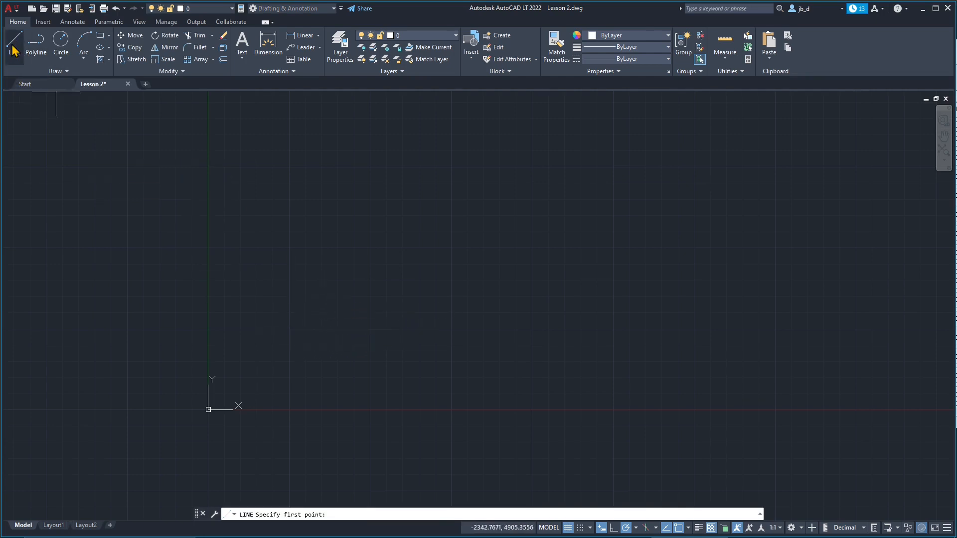
pyautogui.click(246, 383)
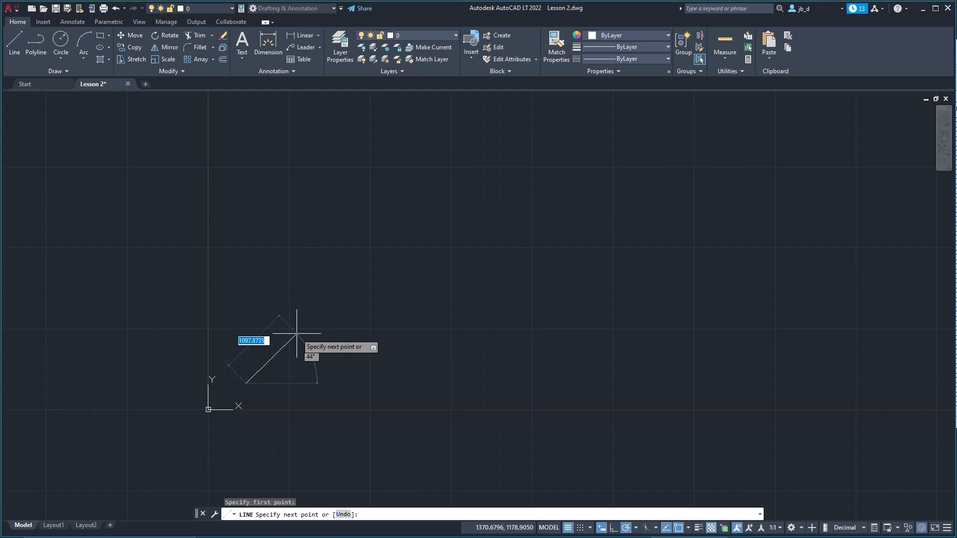
pyautogui.press('Escape')
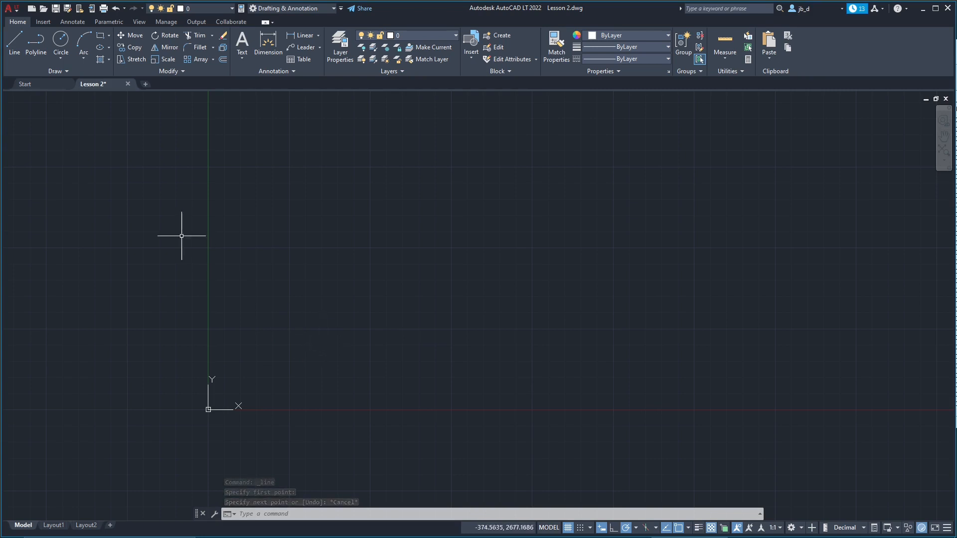
# Try Centimeters and Inches as the insertion scale in the drawing units settings
pyautogui.click(14, 10)
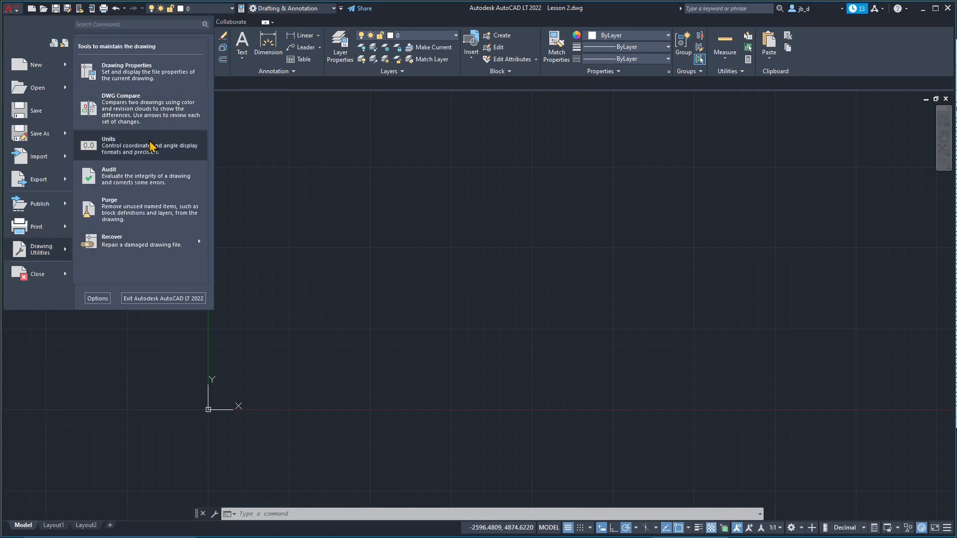
pyautogui.click(129, 145)
pyautogui.moveTo(464, 172)
pyautogui.mouseDown()
pyautogui.moveTo(397, 188)
pyautogui.moveTo(427, 180)
pyautogui.mouseUp()
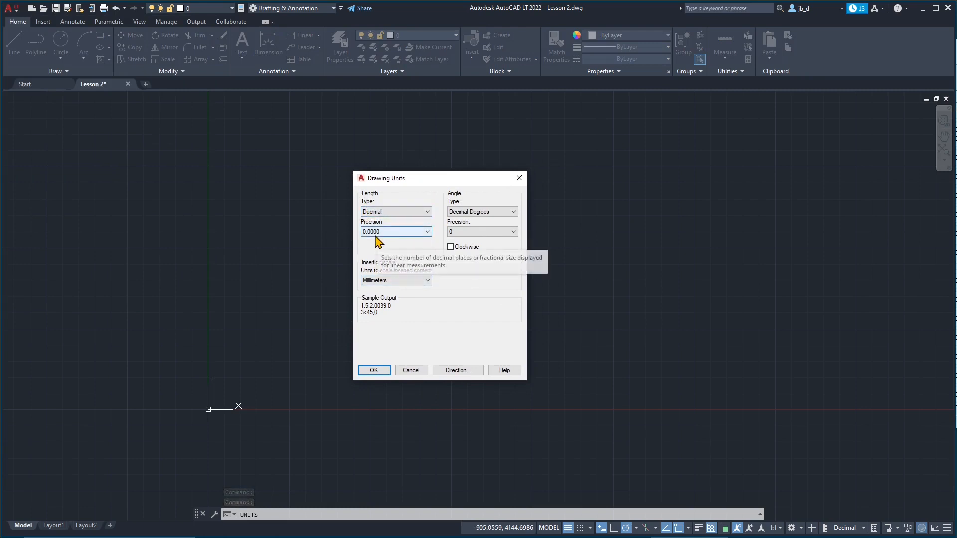
pyautogui.click(416, 281)
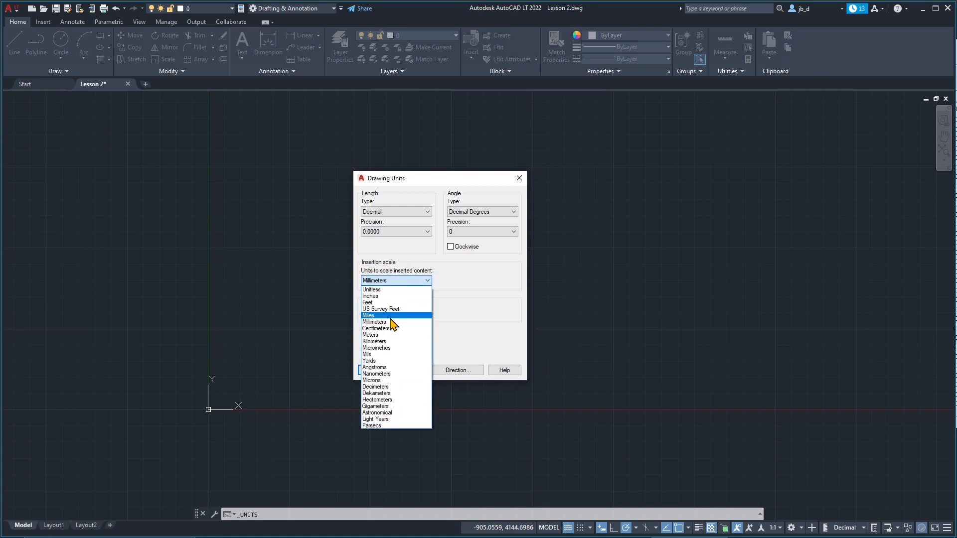
pyautogui.click(393, 328)
pyautogui.click(367, 281)
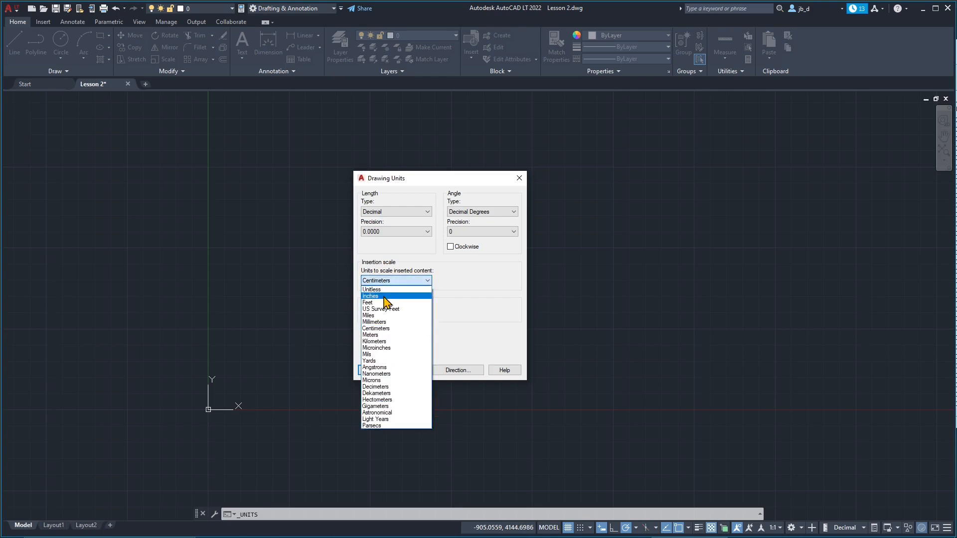
pyautogui.click(384, 296)
# Try the Architectural and Scientific length types for the drawing units, and return the type to Decimal
pyautogui.click(394, 212)
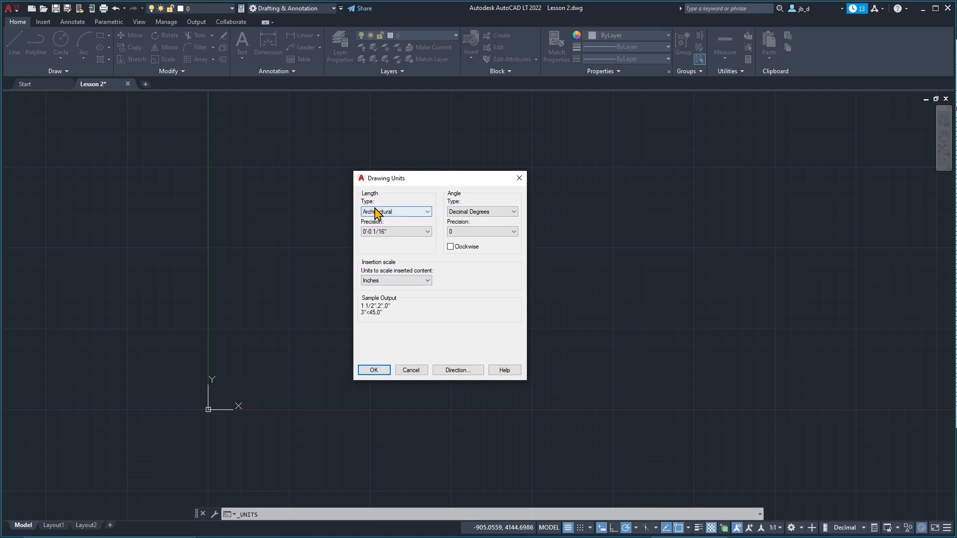
pyautogui.click(392, 214)
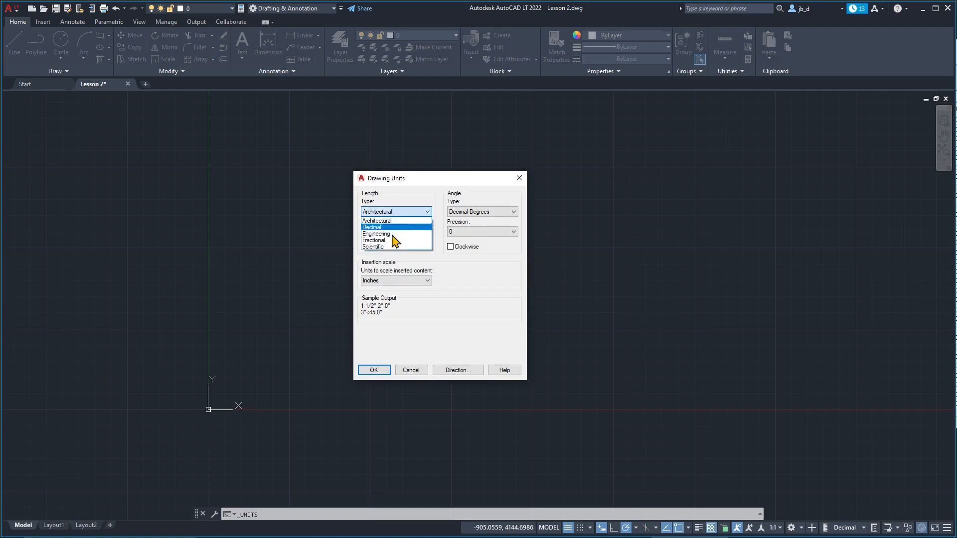
pyautogui.click(392, 248)
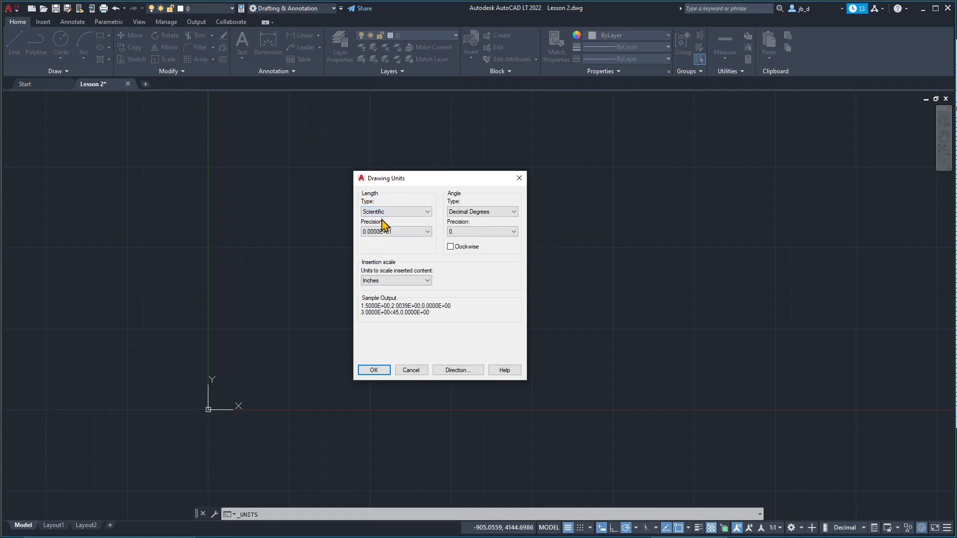
pyautogui.click(384, 212)
pyautogui.click(383, 221)
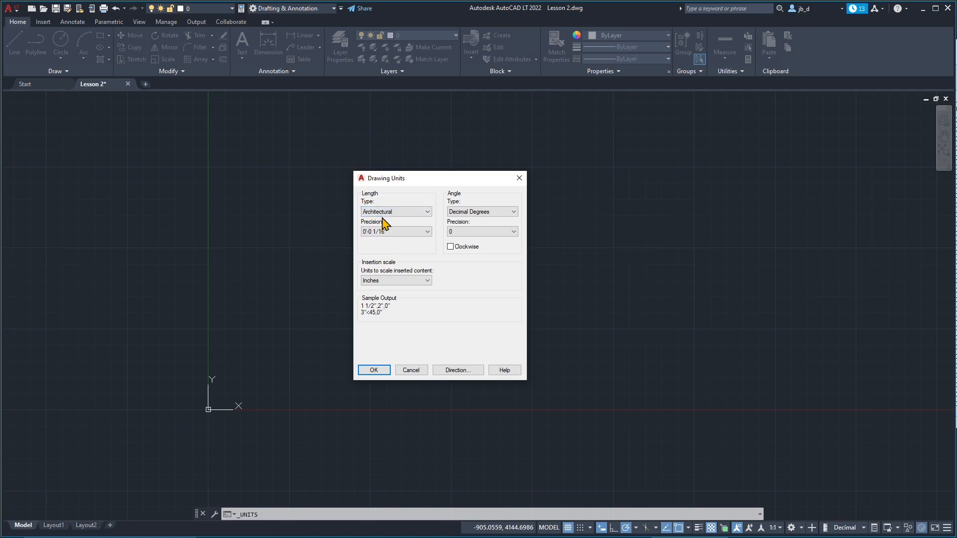
pyautogui.click(385, 212)
pyautogui.click(385, 227)
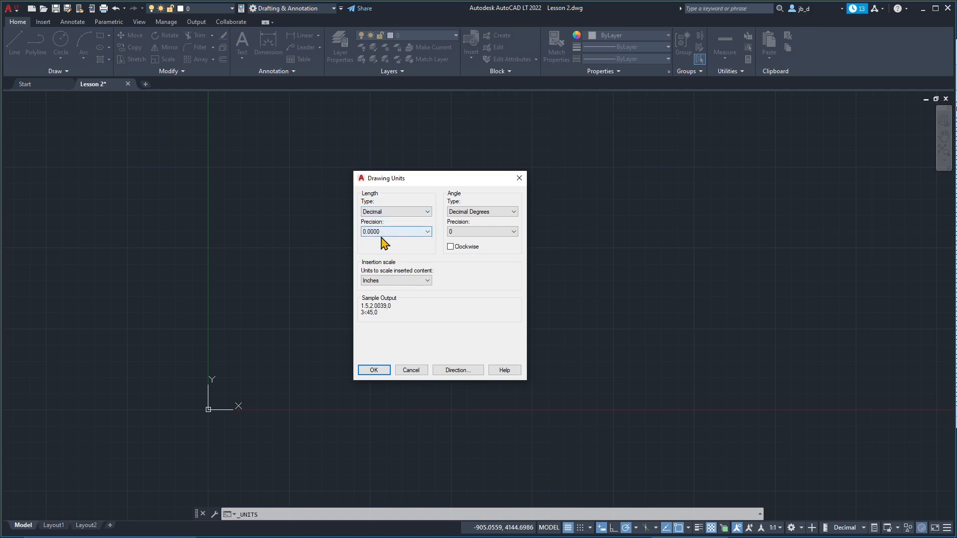
# Set the insertion scale units to Millimeters and apply the drawing units
pyautogui.click(383, 280)
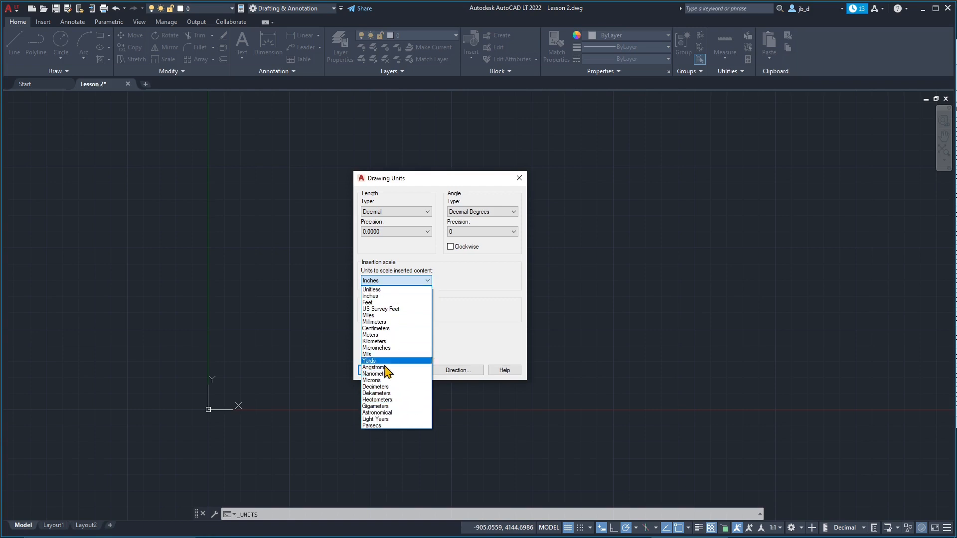
pyautogui.click(381, 322)
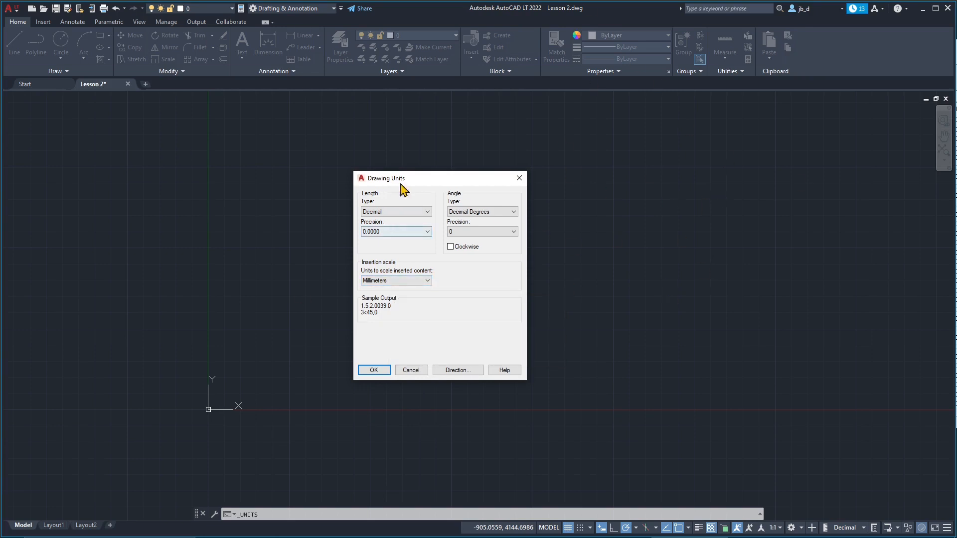
pyautogui.moveTo(444, 179); pyautogui.dragTo(445, 186)
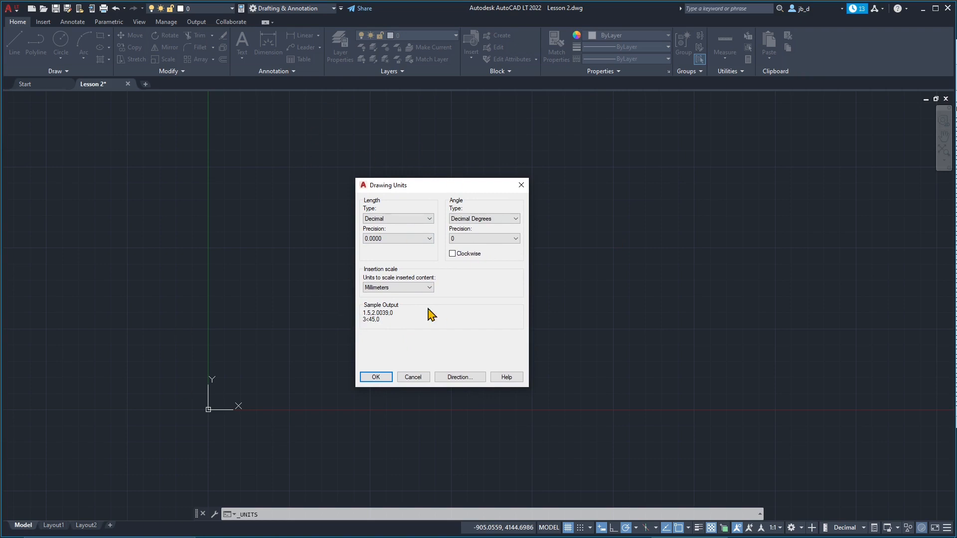
pyautogui.moveTo(453, 181); pyautogui.dragTo(460, 172)
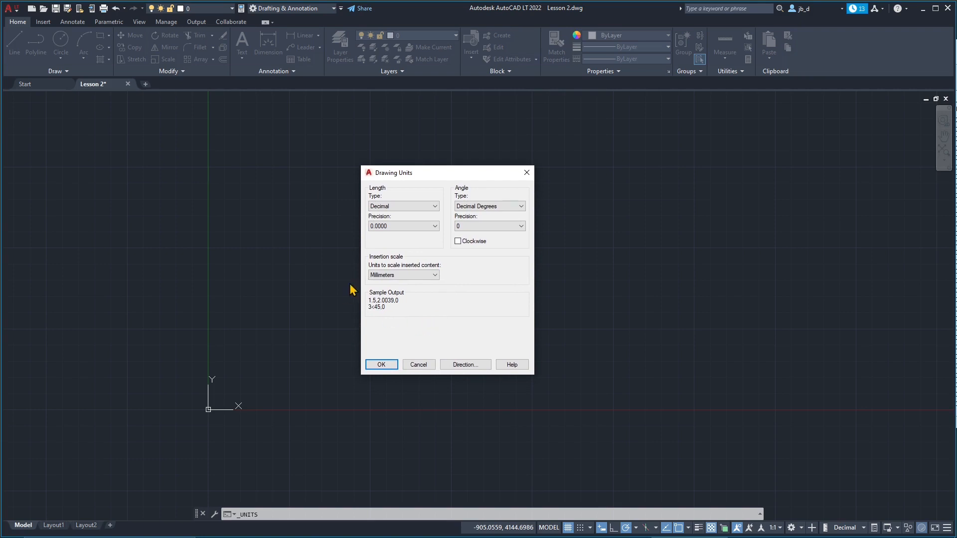
pyautogui.click(379, 364)
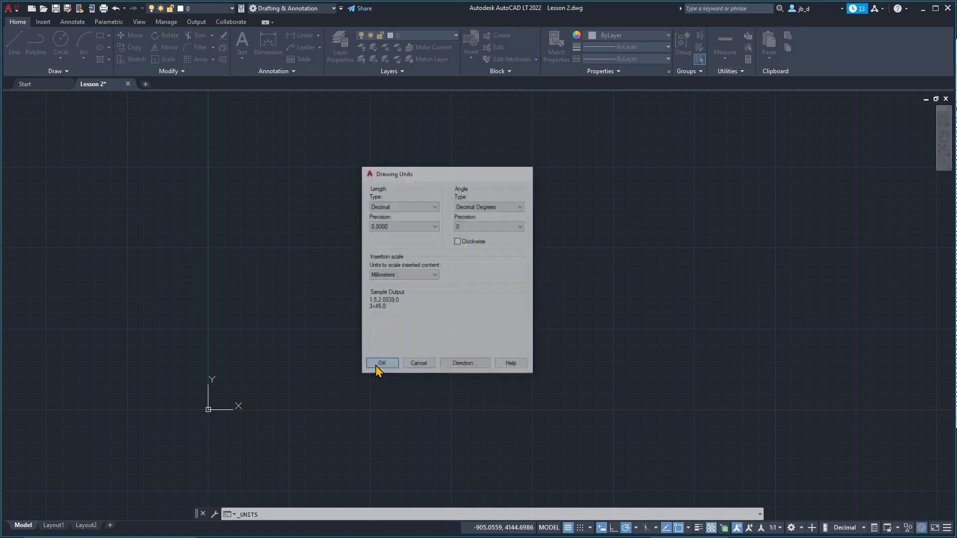
pyautogui.scroll(4, 229, 406)
pyautogui.moveTo(205, 366); pyautogui.dragTo(254, 335, button='middle')
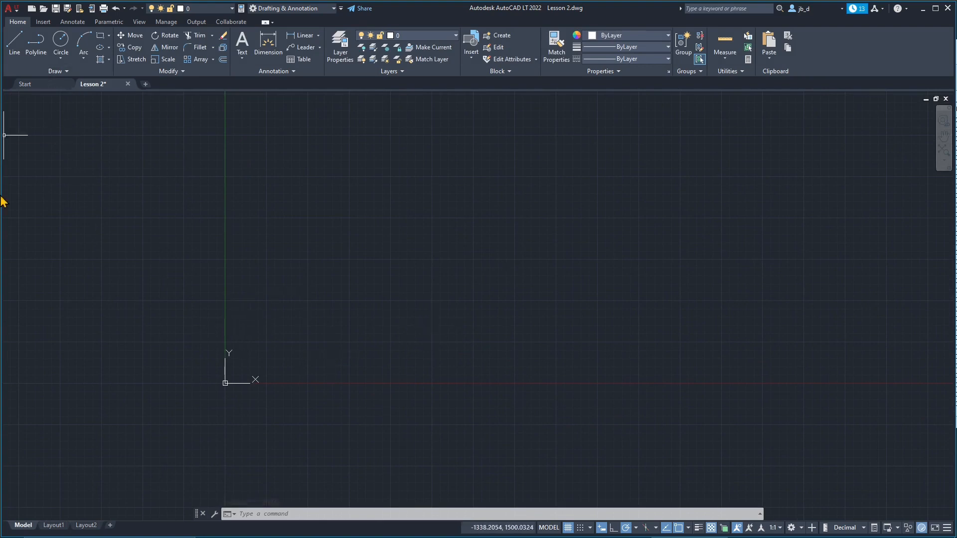
pyautogui.click(15, 42)
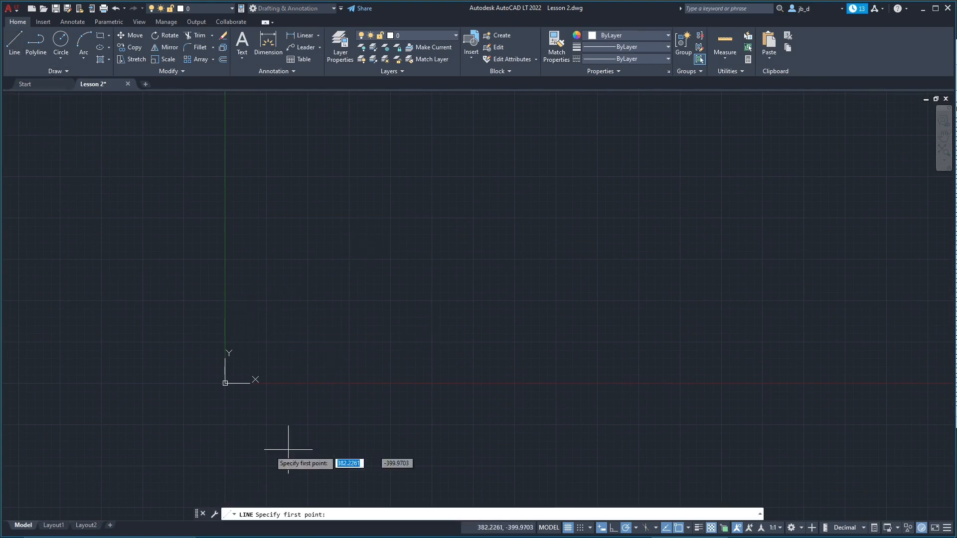
pyautogui.scroll(4, 289, 378)
pyautogui.click(184, 366)
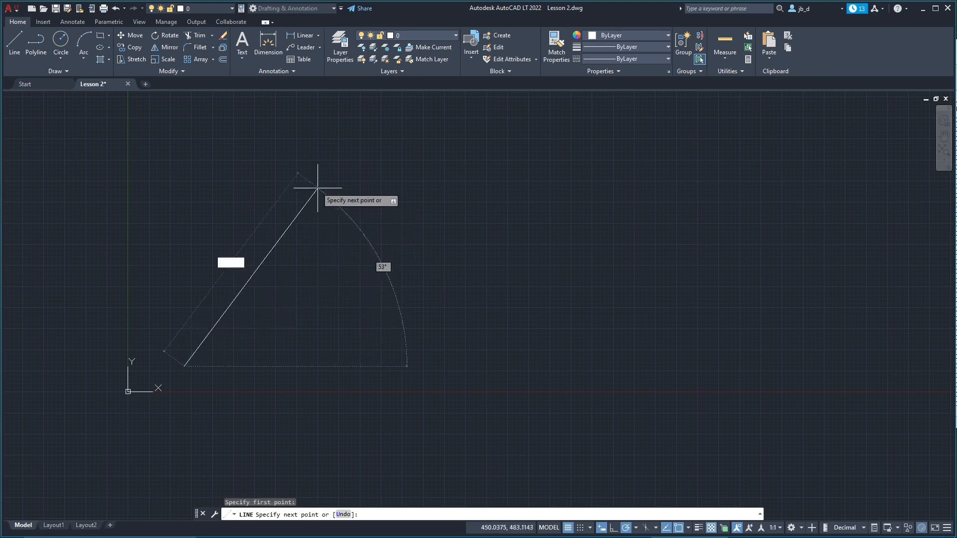
pyautogui.press('Escape')
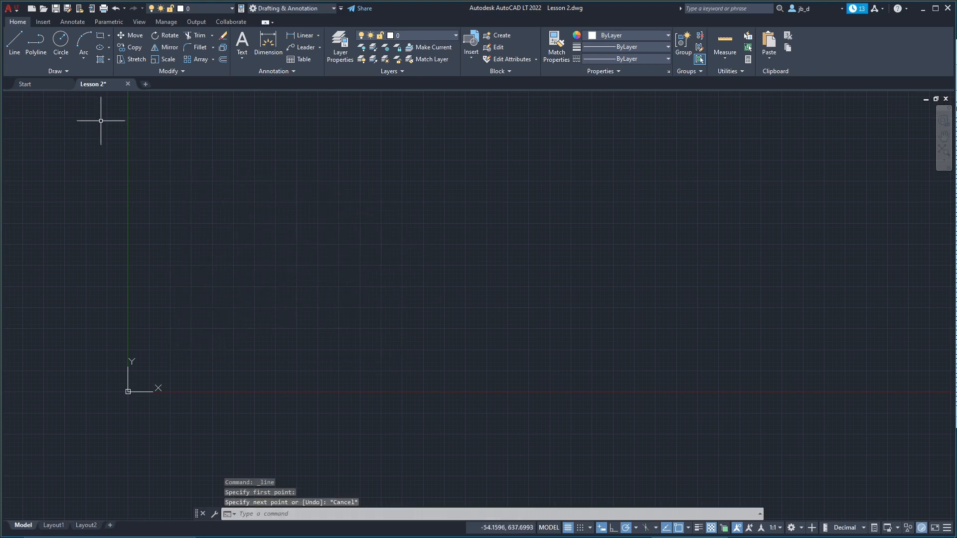
# Draw a single gently rising line in the upper-right quadrant beyond the origin with the Line command
pyautogui.scroll(4, 68, 321)
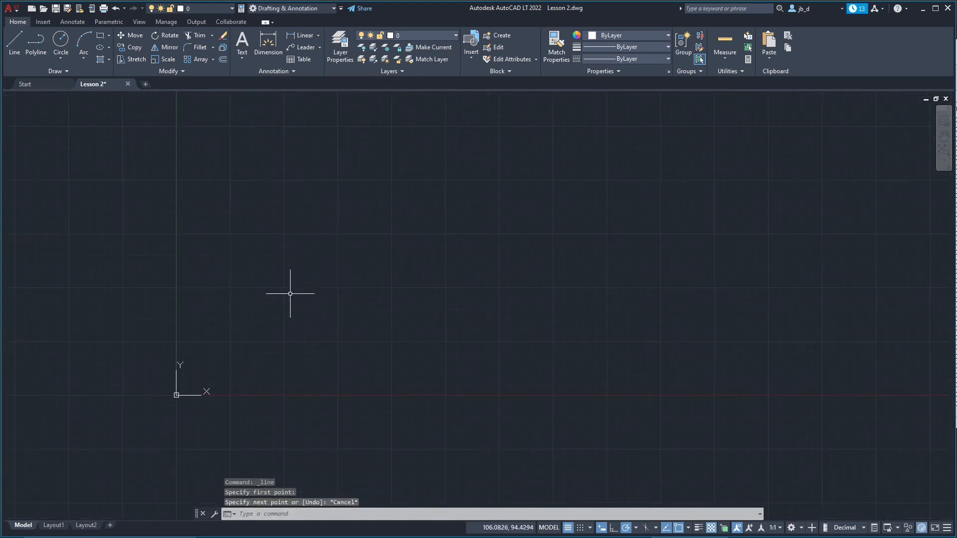
pyautogui.moveTo(204, 337)
pyautogui.mouseDown(button='middle')
pyautogui.moveTo(289, 335)
pyautogui.moveTo(241, 344)
pyautogui.mouseUp(button='middle')
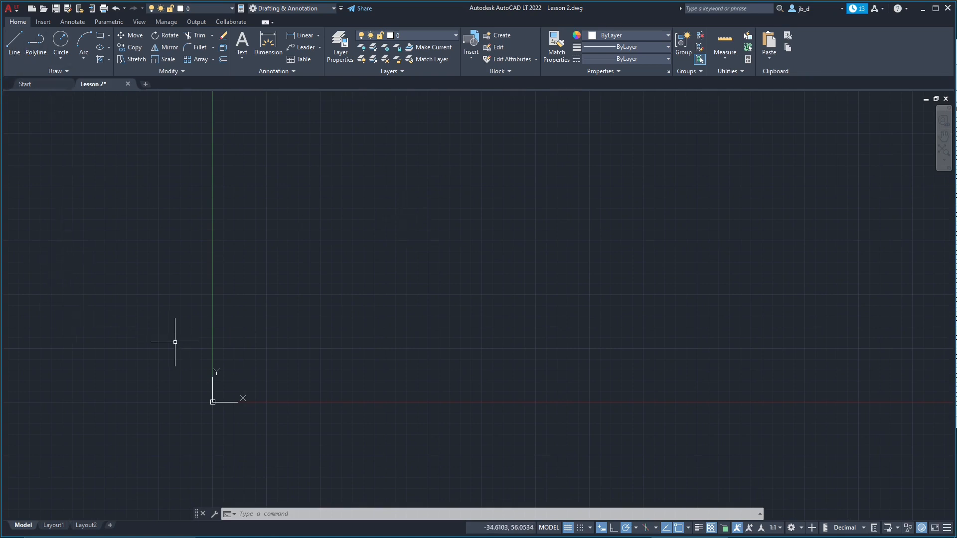
pyautogui.scroll(2, 261, 386)
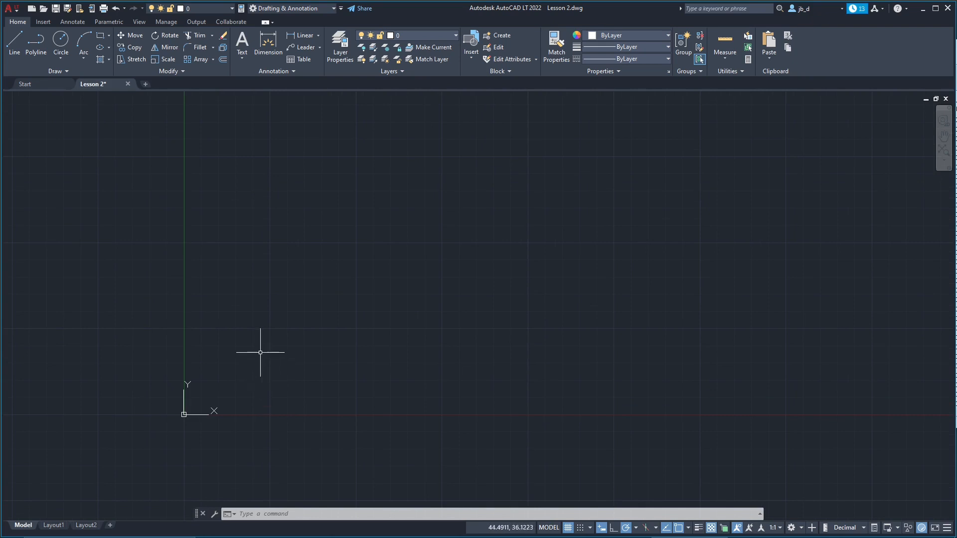
pyautogui.write('line')
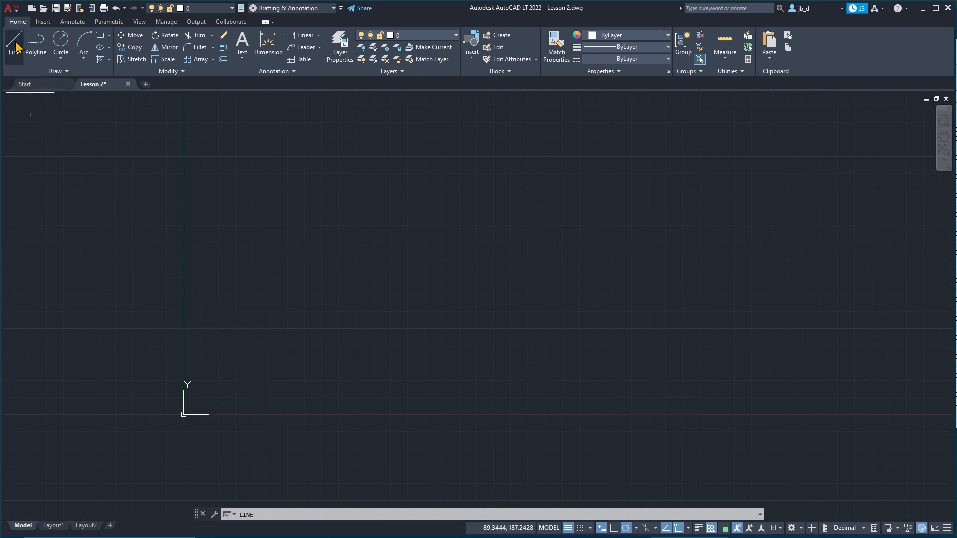
pyautogui.press('Return')
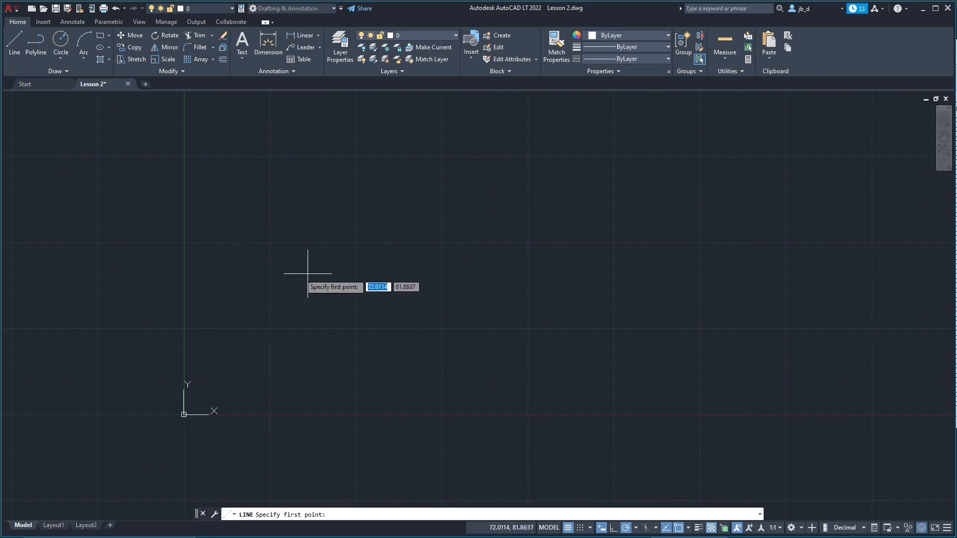
pyautogui.click(289, 318)
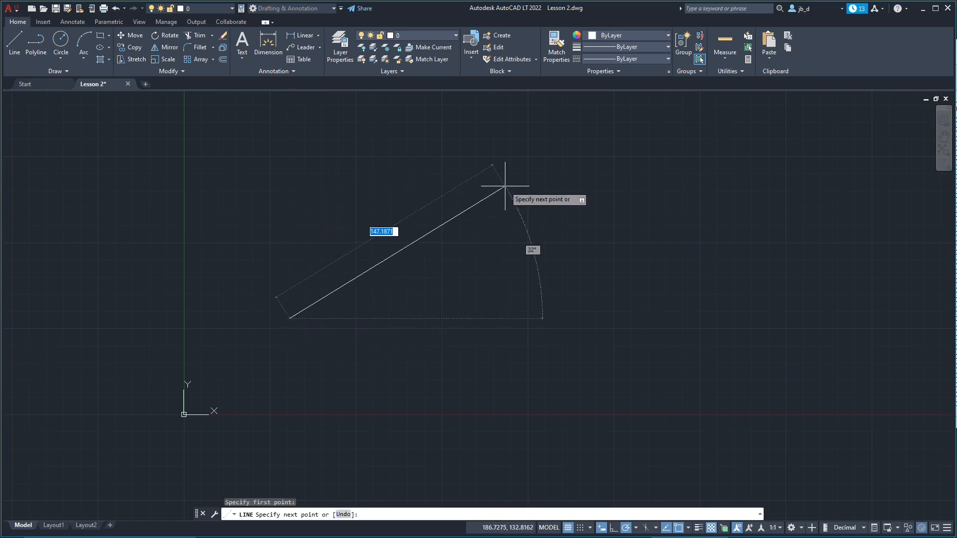
pyautogui.click(613, 247)
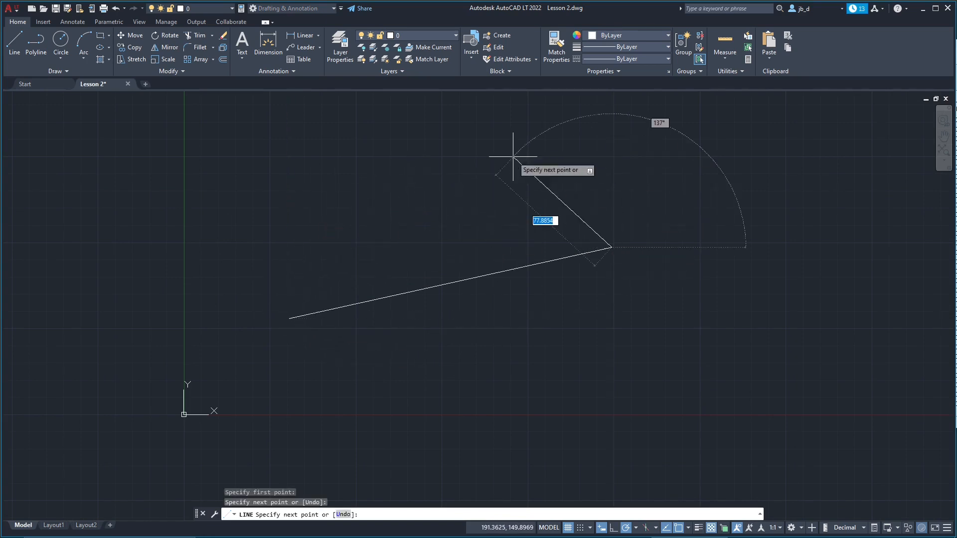
pyautogui.press('Escape')
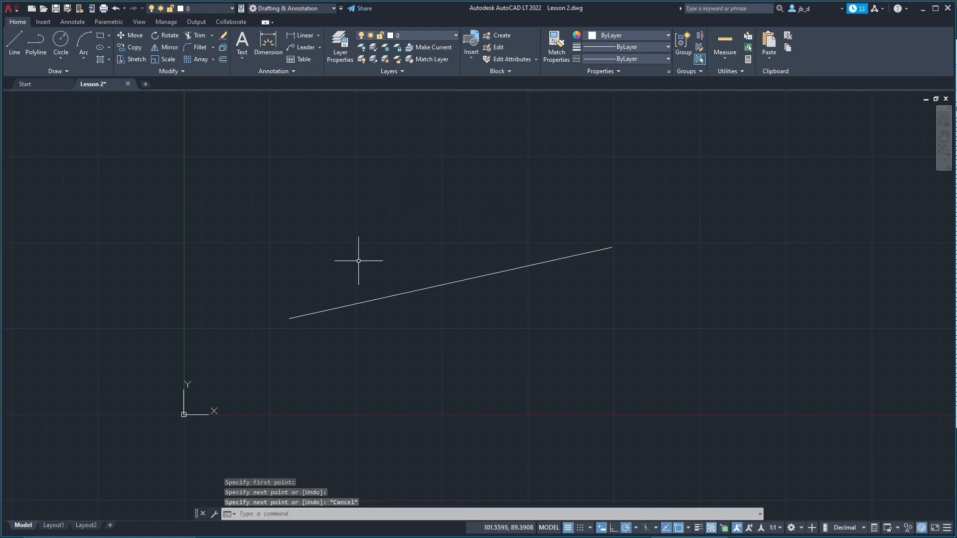
# Erase the sloping line just drawn
pyautogui.moveTo(353, 268); pyautogui.dragTo(423, 293, button='middle')
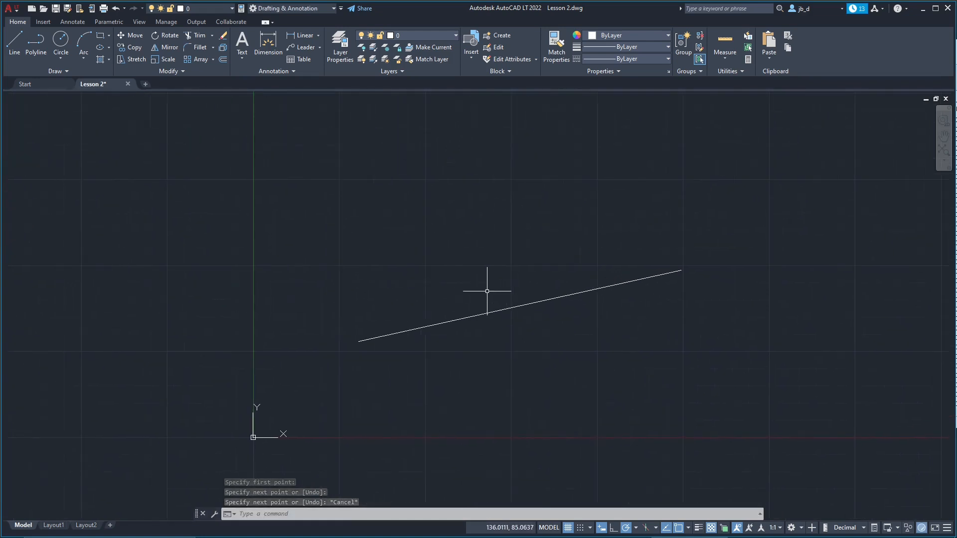
pyautogui.scroll(-2, 490, 292)
pyautogui.scroll(2, 491, 291)
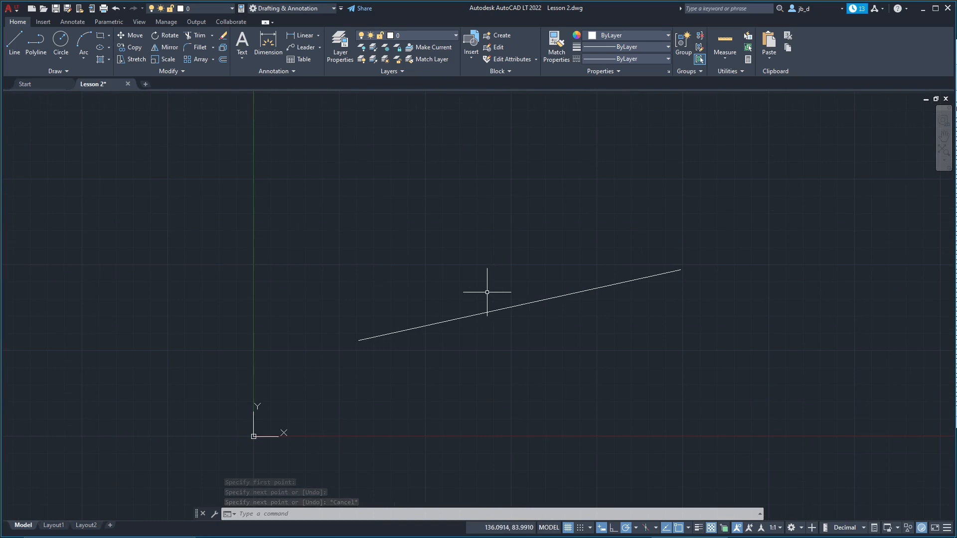
pyautogui.click(440, 324)
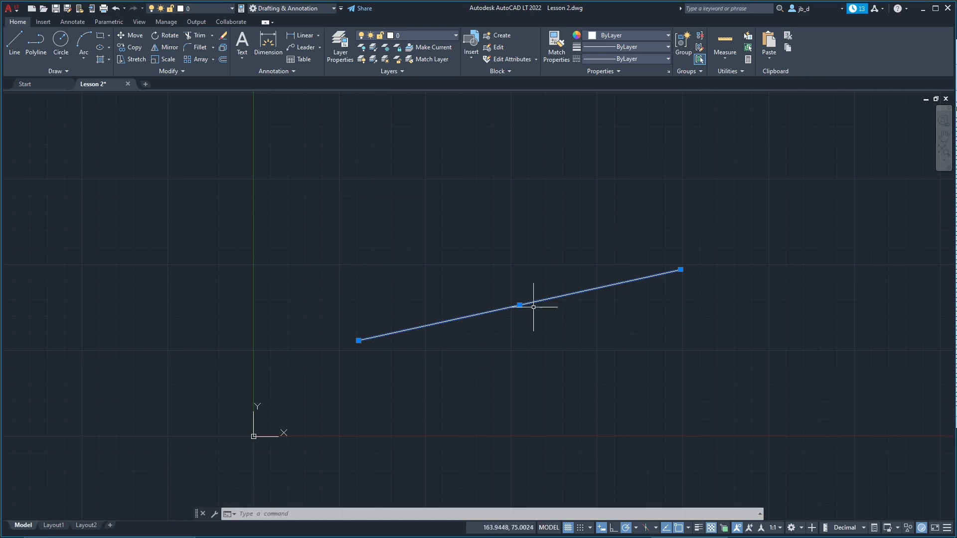
pyautogui.press('Delete')
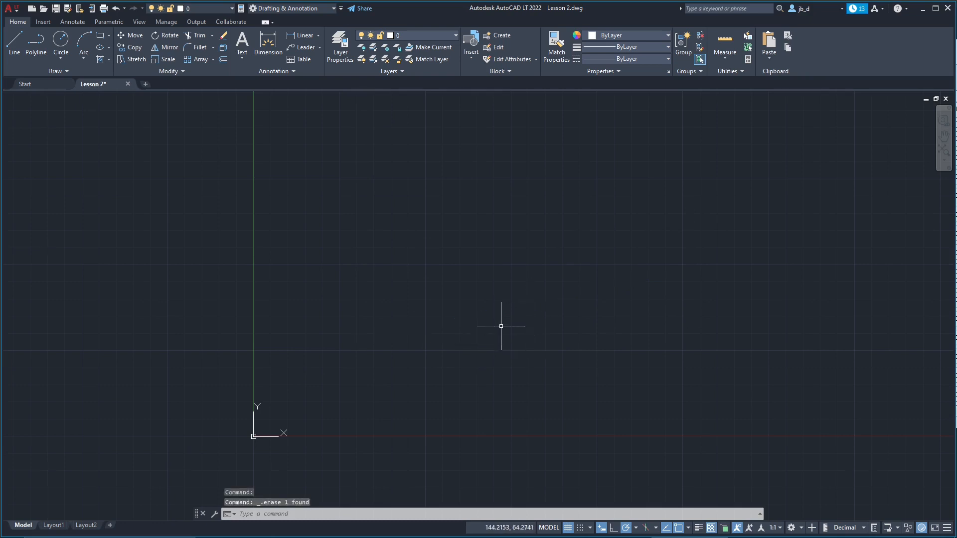
# Draw a line from the origin 0,0 with a length of 1000 mm, rising at about 31 degrees
pyautogui.moveTo(452, 319); pyautogui.dragTo(466, 305, button='middle')
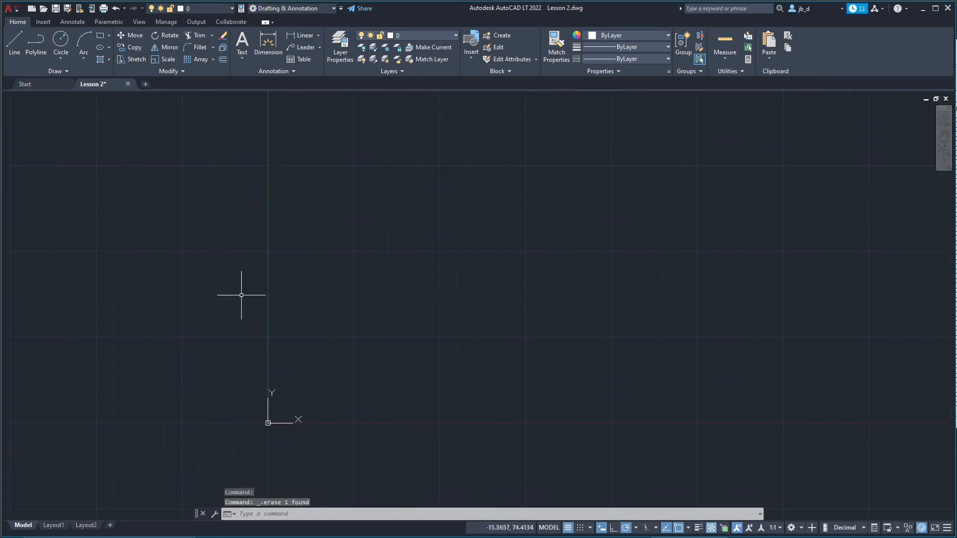
pyautogui.click(14, 45)
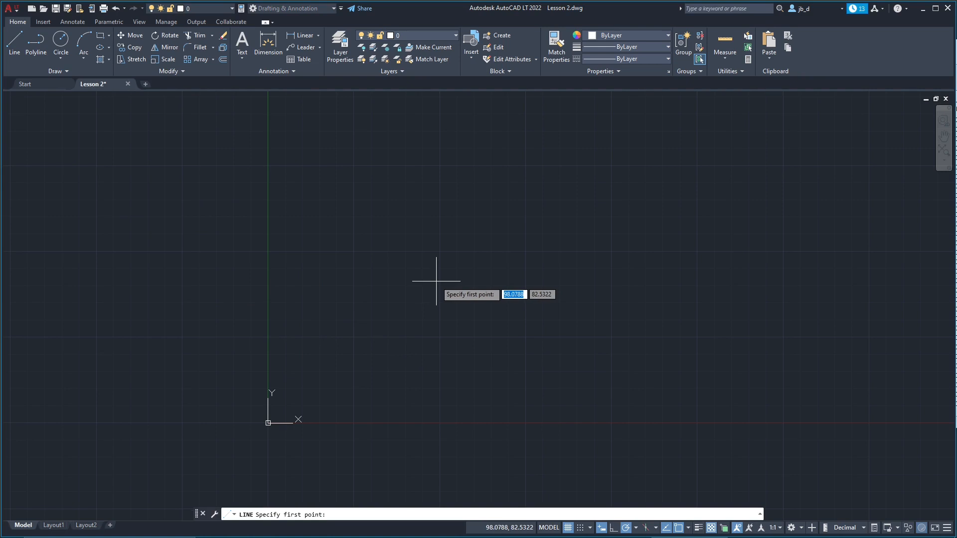
pyautogui.write('0')
pyautogui.press('Tab')
pyautogui.write('0')
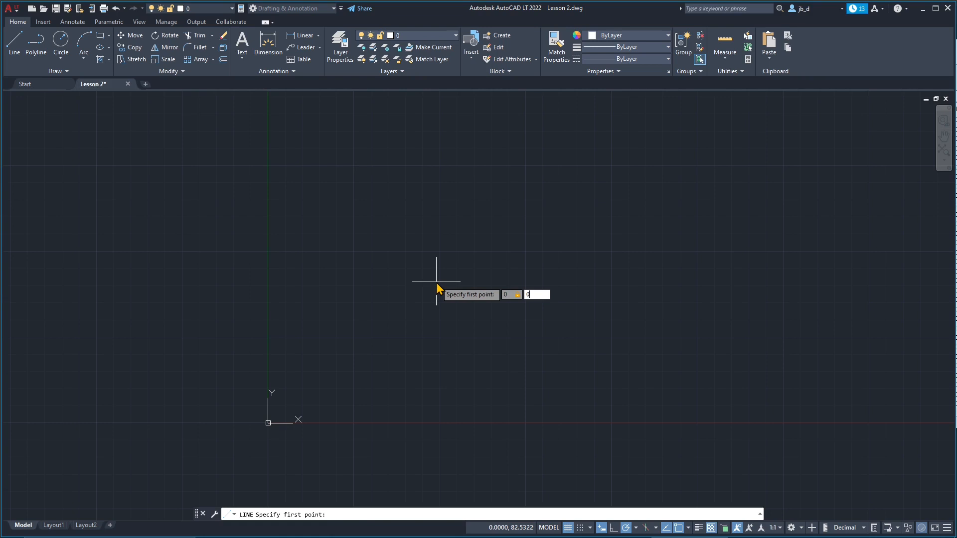
pyautogui.press('Return')
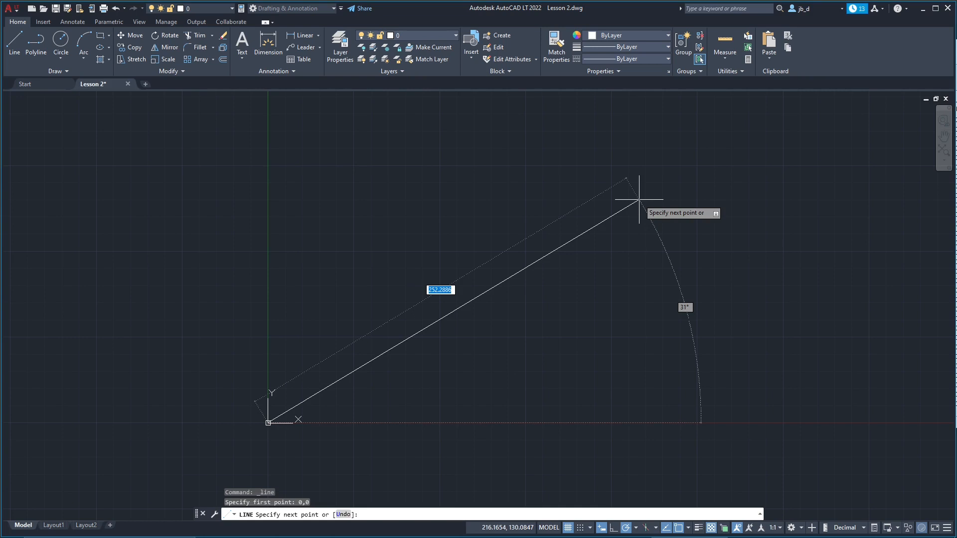
pyautogui.write('1000')
pyautogui.press('Return')
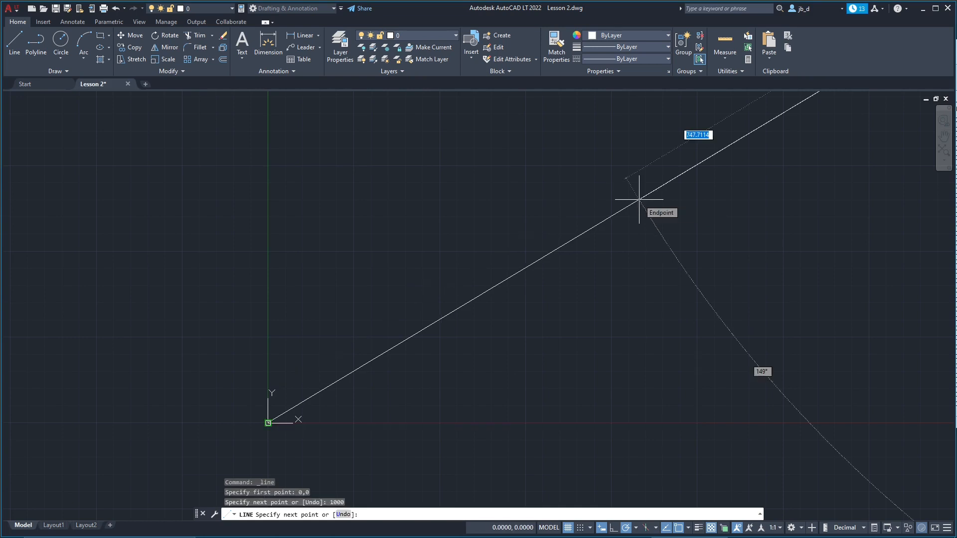
# Continue from the first line's endpoint with a second segment 1000 mm long at 45 degrees, and end the Line command
pyautogui.scroll(-8, 269, 399)
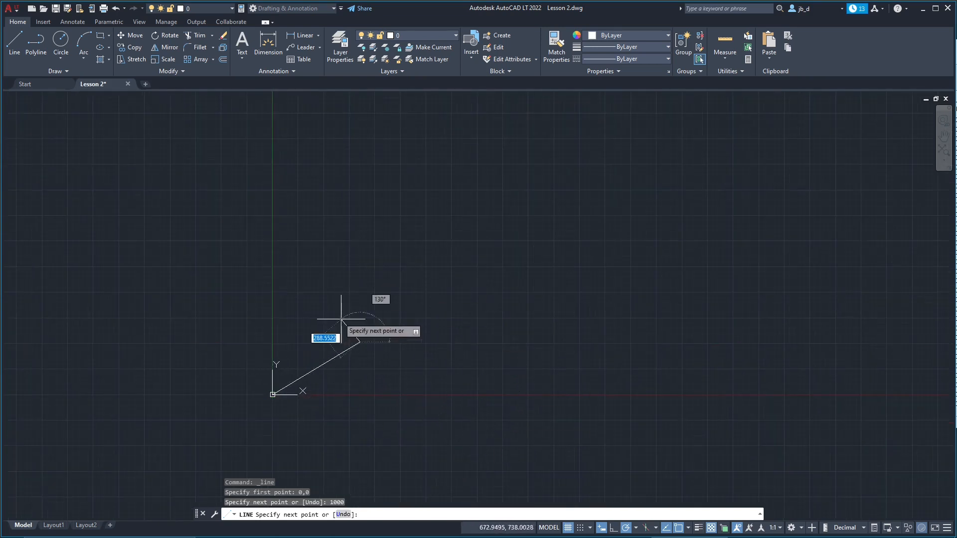
pyautogui.scroll(2, 327, 294)
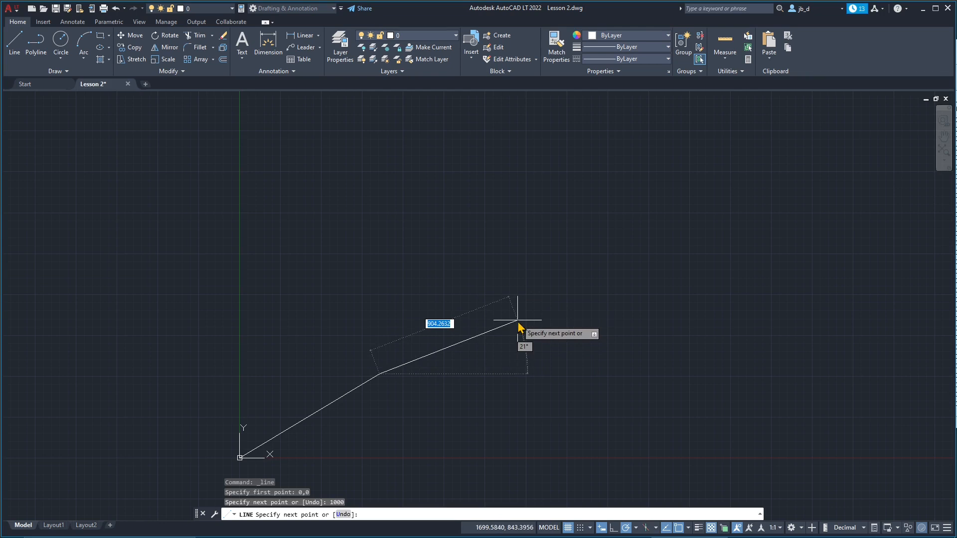
pyautogui.write('1000')
pyautogui.press('Tab')
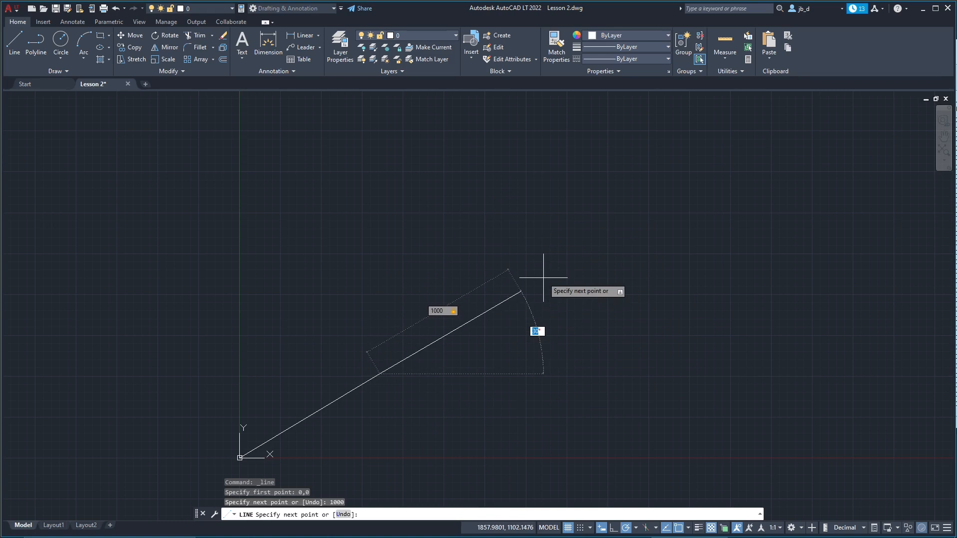
pyautogui.write('45')
pyautogui.press('Return')
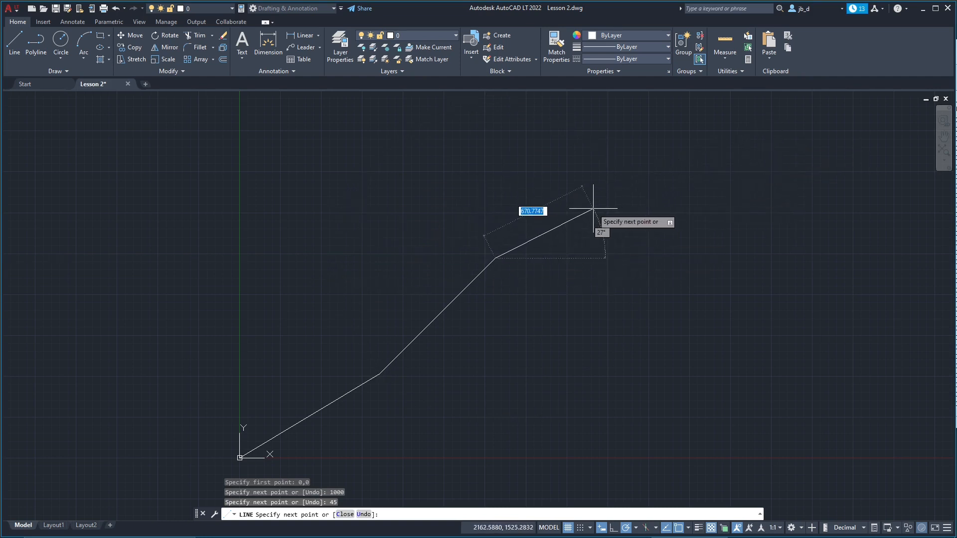
pyautogui.press('Escape')
# Select the two connected lines one after the other and clear the selection
pyautogui.scroll(-3, 543, 263)
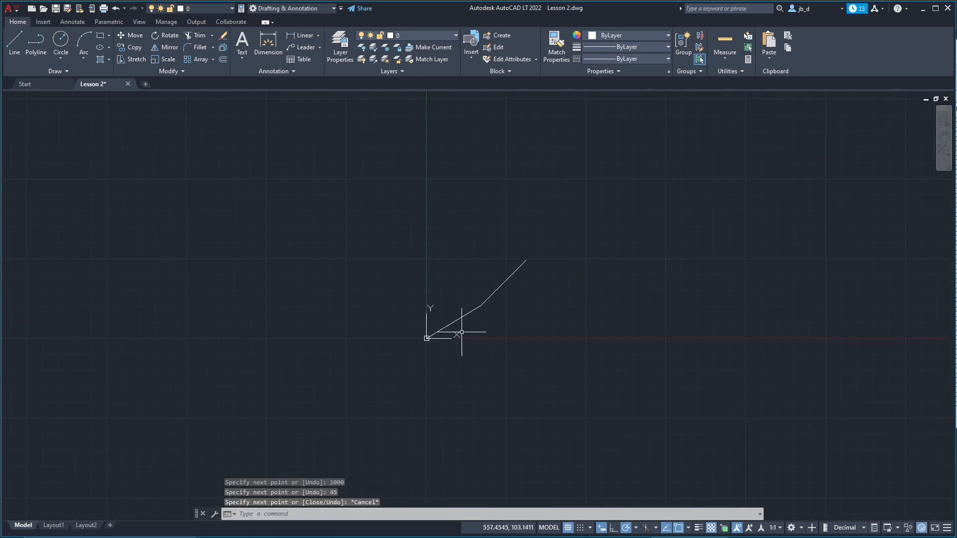
pyautogui.moveTo(488, 253); pyautogui.dragTo(417, 268, button='middle')
pyautogui.scroll(4, 415, 344)
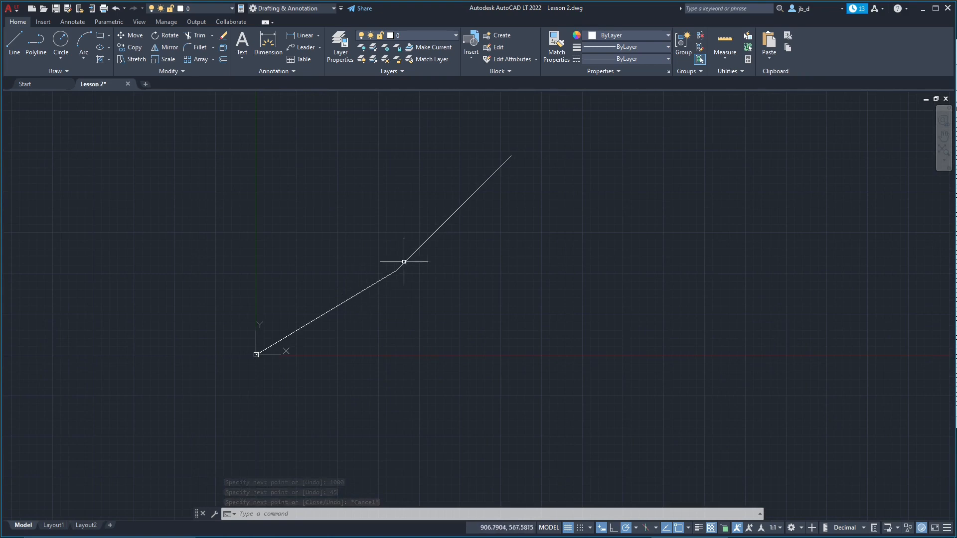
pyautogui.moveTo(382, 299); pyautogui.dragTo(433, 338, button='middle')
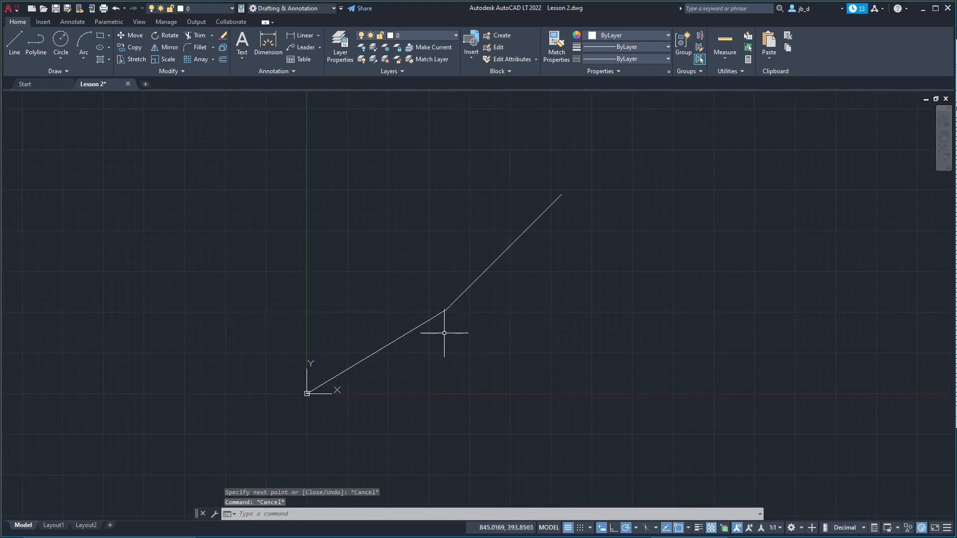
pyautogui.click(437, 315)
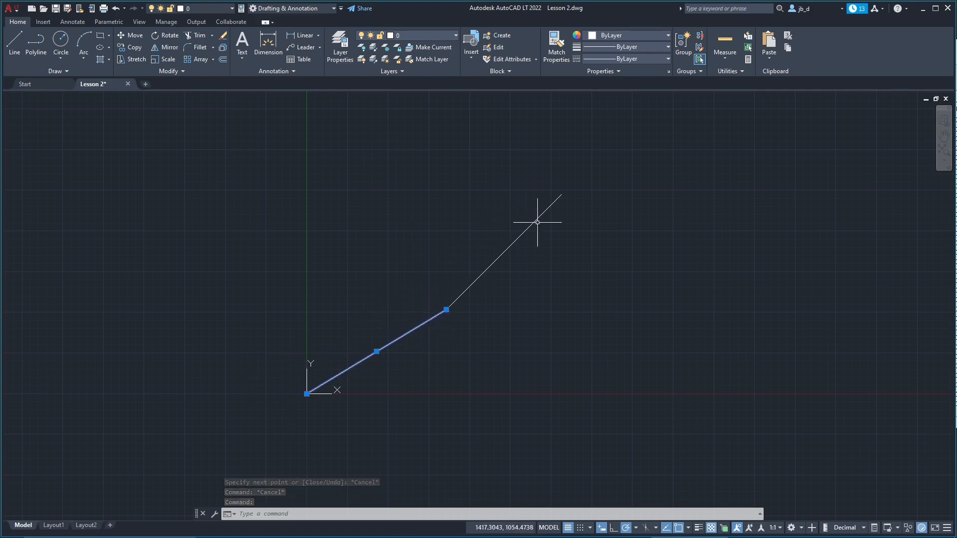
pyautogui.click(506, 251)
pyautogui.click(508, 251)
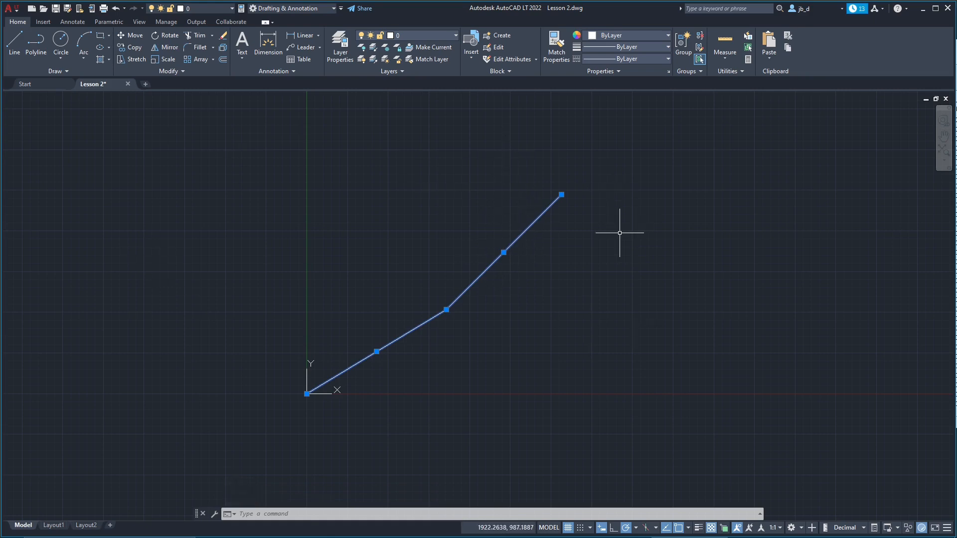
pyautogui.press('Escape')
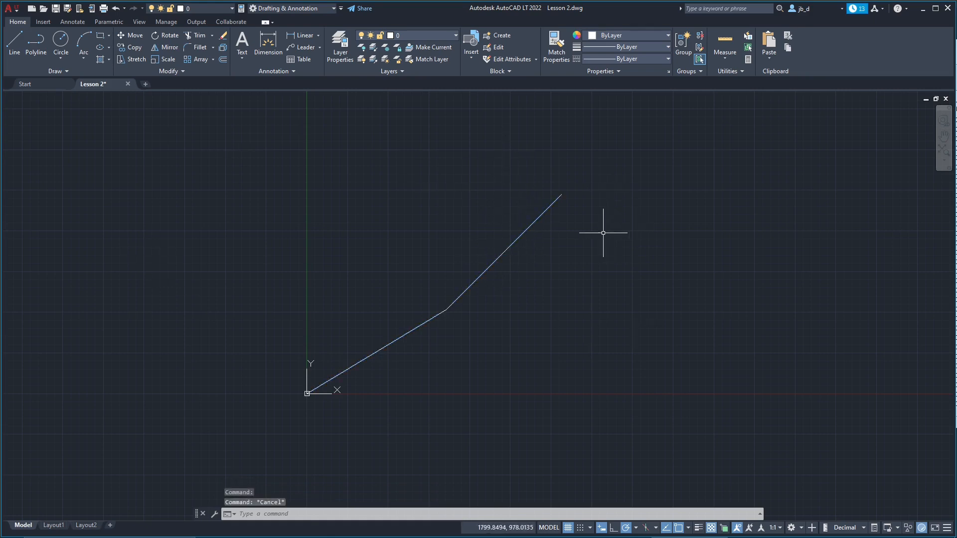
# Select both connected lines with a crossing window and erase them
pyautogui.moveTo(408, 196); pyautogui.dragTo(385, 244, button='middle')
pyautogui.moveTo(568, 187); pyautogui.dragTo(346, 403)
pyautogui.click(402, 291)
pyautogui.click(400, 338)
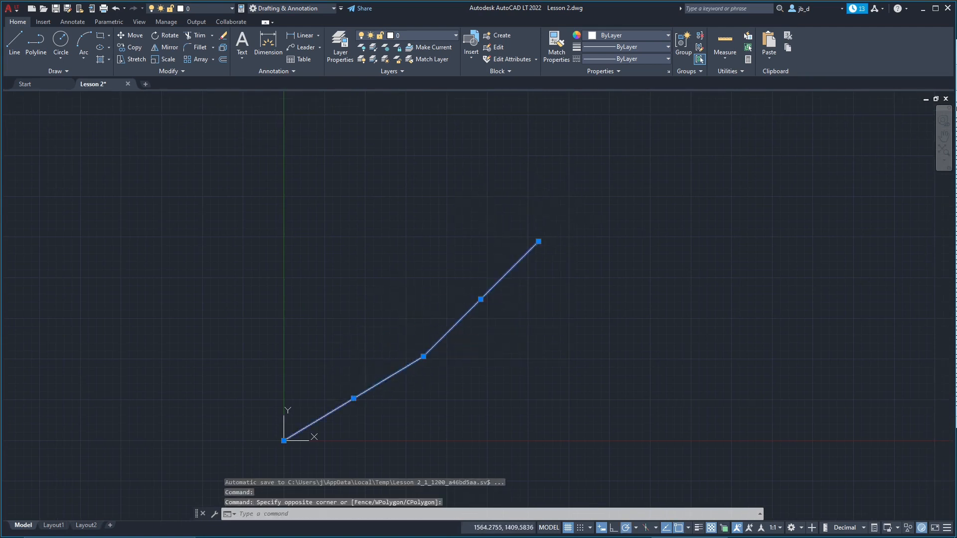
pyautogui.click(539, 212)
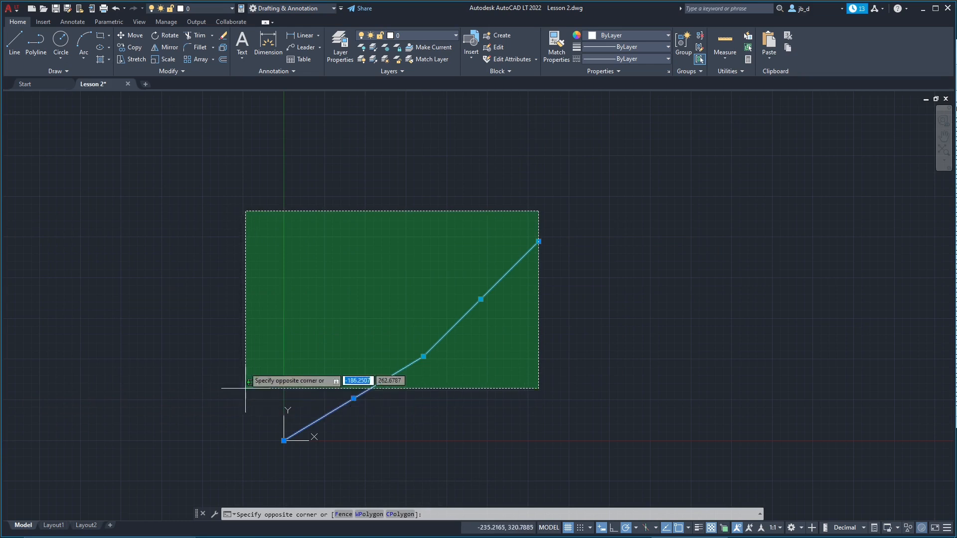
pyautogui.click(197, 383)
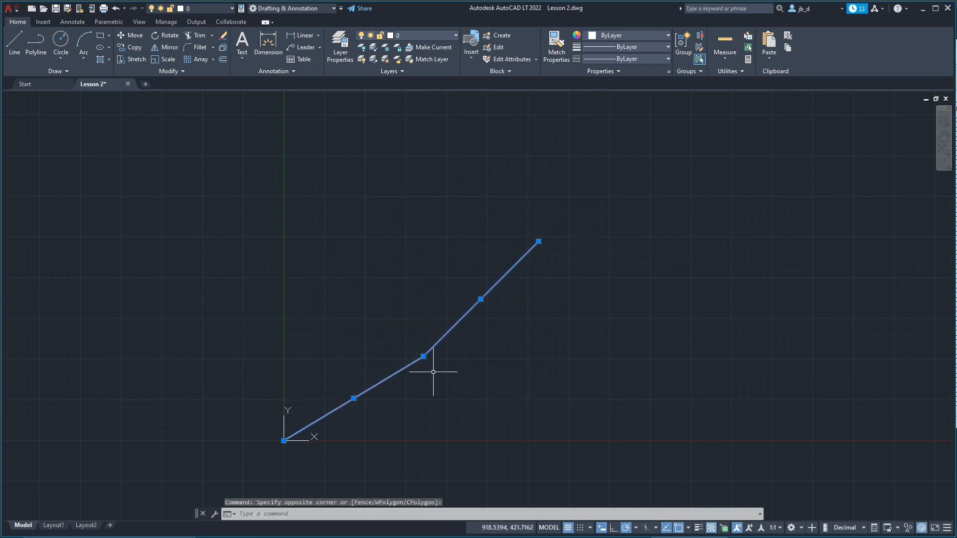
pyautogui.press('Delete')
pyautogui.scroll(-2, 391, 376)
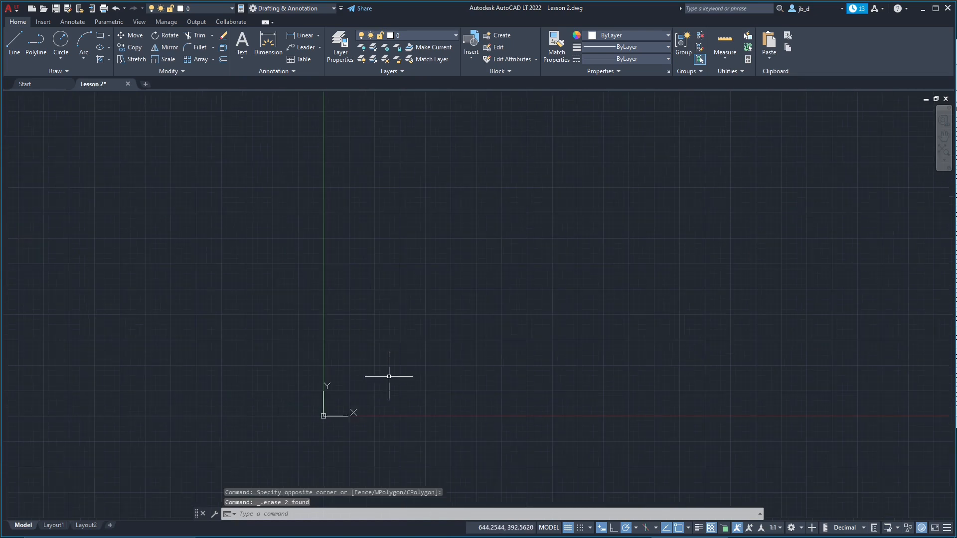
# Open the program's Options, enlarge and reposition the window over the drawing, and show the Display settings
pyautogui.moveTo(417, 301)
pyautogui.mouseDown(button='middle')
pyautogui.moveTo(331, 320)
pyautogui.moveTo(338, 324)
pyautogui.mouseUp(button='middle')
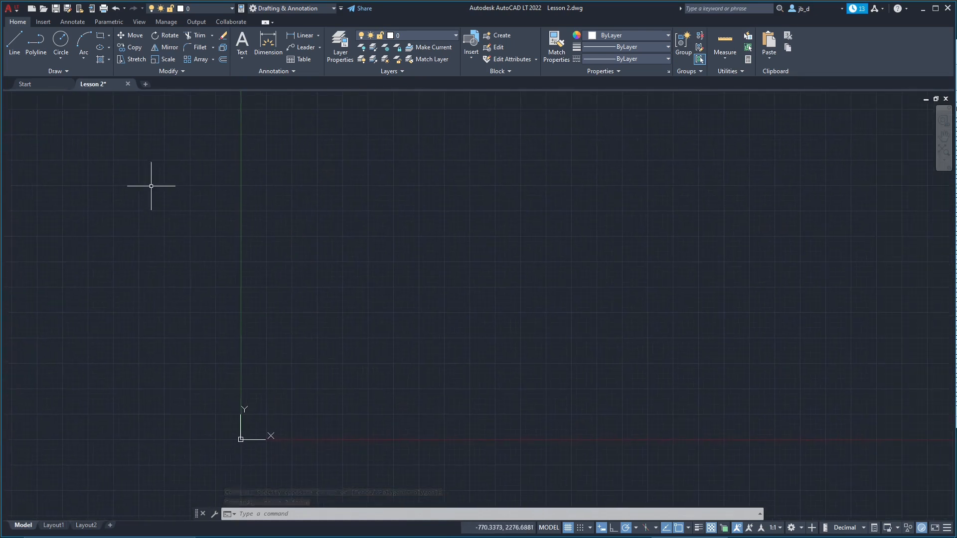
pyautogui.click(13, 12)
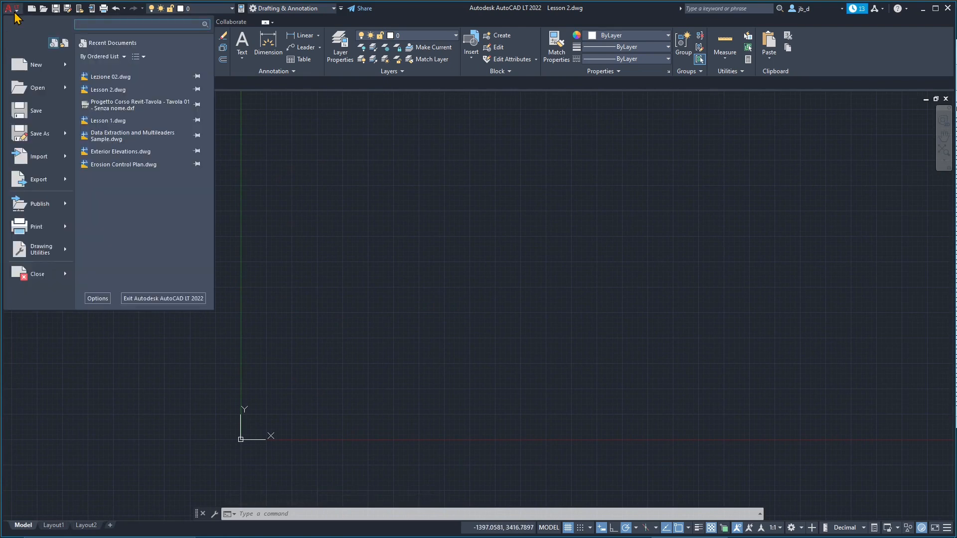
pyautogui.moveTo(44, 260)
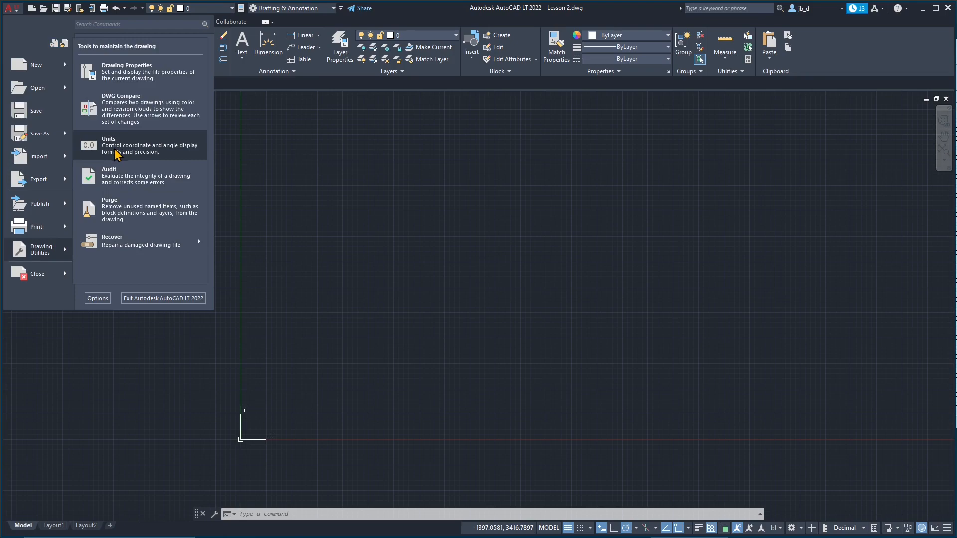
pyautogui.click(98, 298)
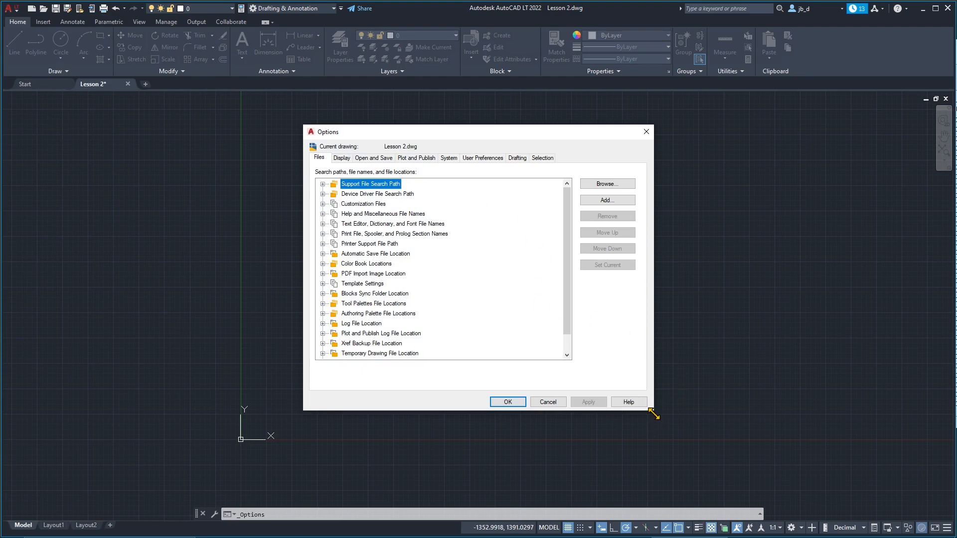
pyautogui.moveTo(655, 414); pyautogui.dragTo(828, 433)
pyautogui.moveTo(716, 136); pyautogui.dragTo(645, 134)
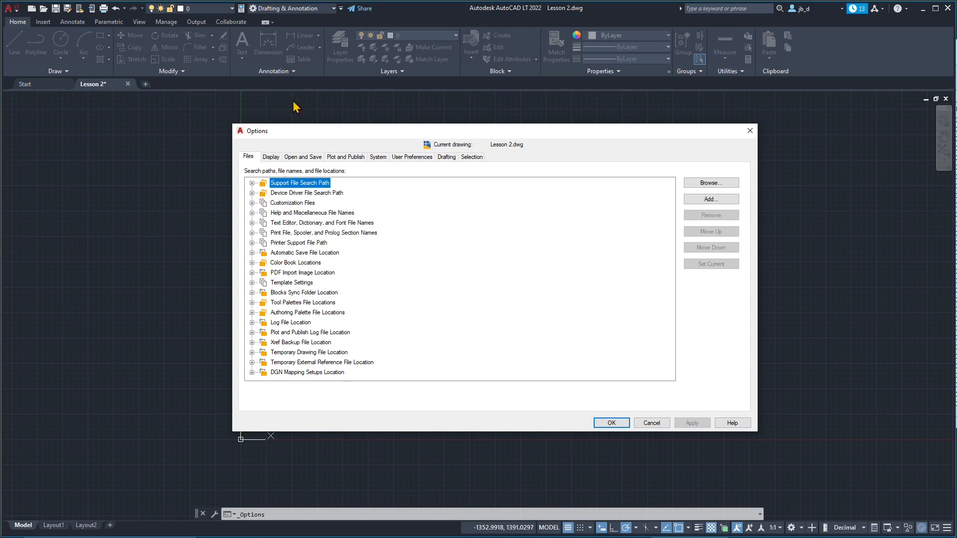
pyautogui.moveTo(452, 133); pyautogui.dragTo(444, 152)
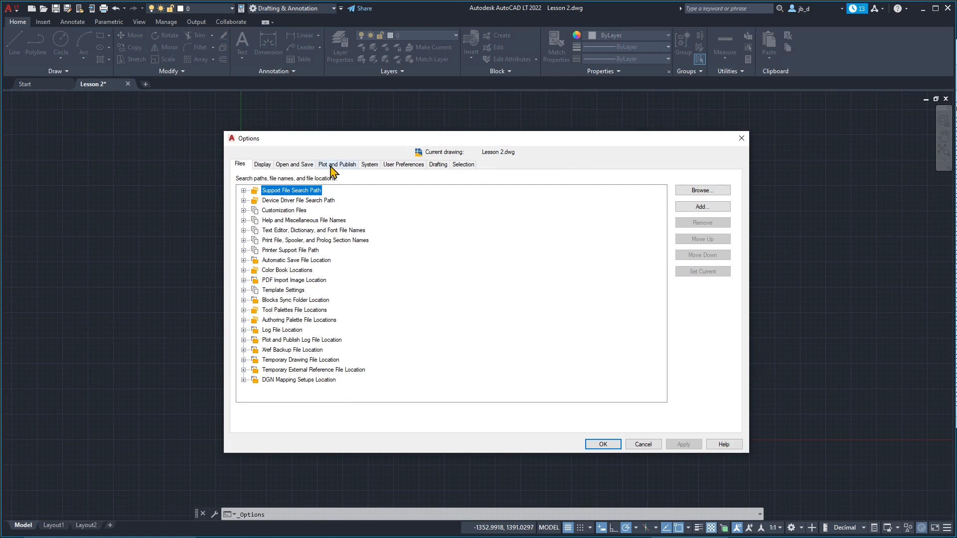
pyautogui.moveTo(349, 139); pyautogui.dragTo(349, 151)
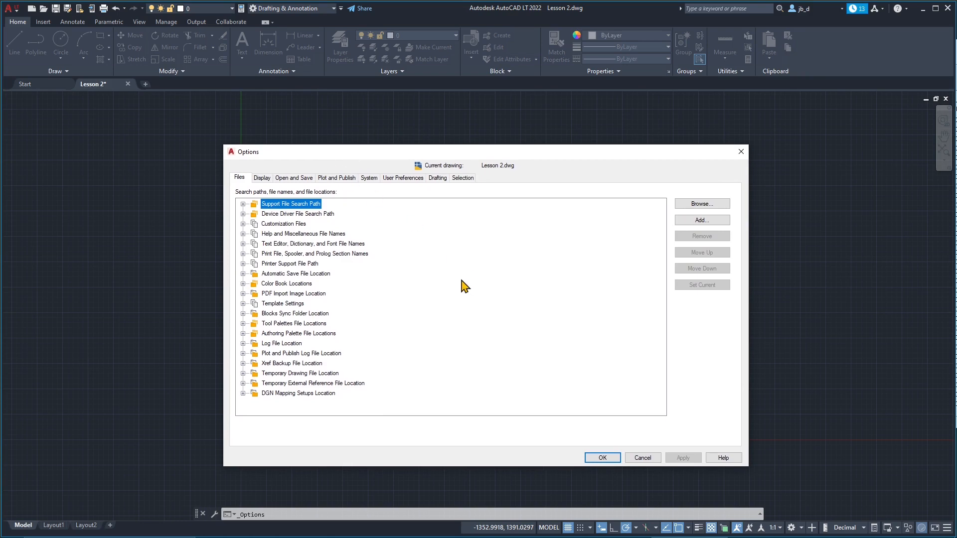
pyautogui.click(262, 180)
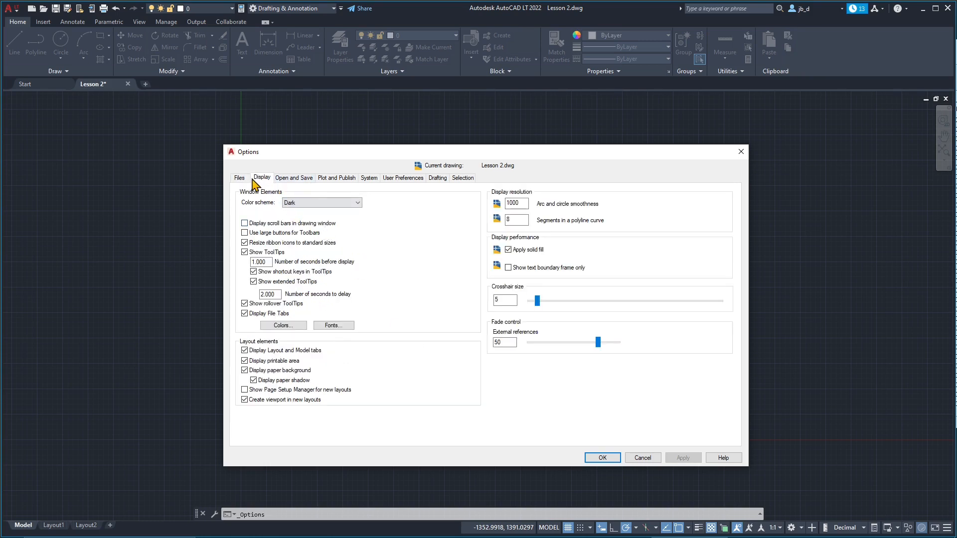
# Try the Light color scheme in the display settings and switch it back to Dark
pyautogui.click(295, 204)
pyautogui.click(295, 219)
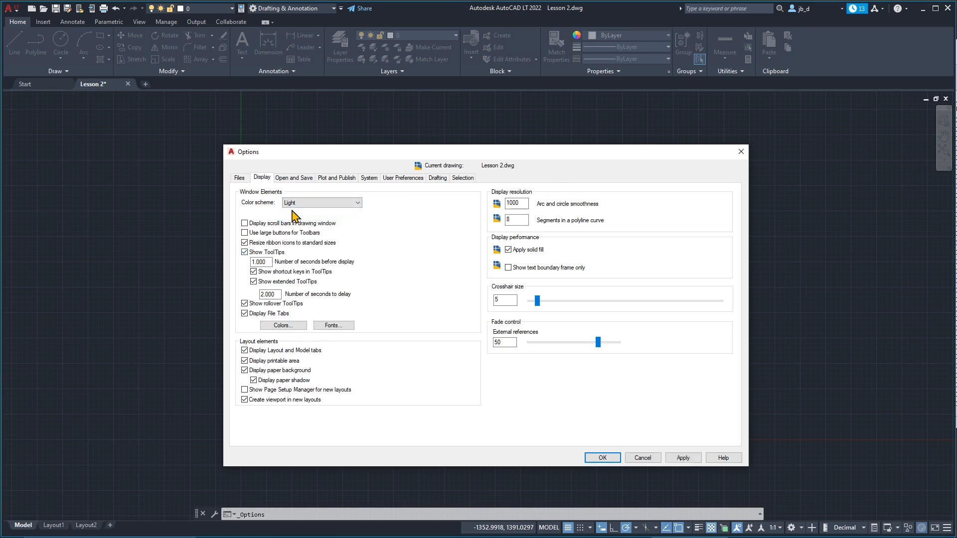
pyautogui.click(294, 203)
pyautogui.click(294, 212)
# Set the crosshair size to 3, apply and confirm the options, and check the crosshair in the drawing area
pyautogui.moveTo(537, 299)
pyautogui.mouseDown()
pyautogui.moveTo(571, 314)
pyautogui.moveTo(539, 312)
pyautogui.mouseUp()
pyautogui.click(683, 458)
pyautogui.click(602, 457)
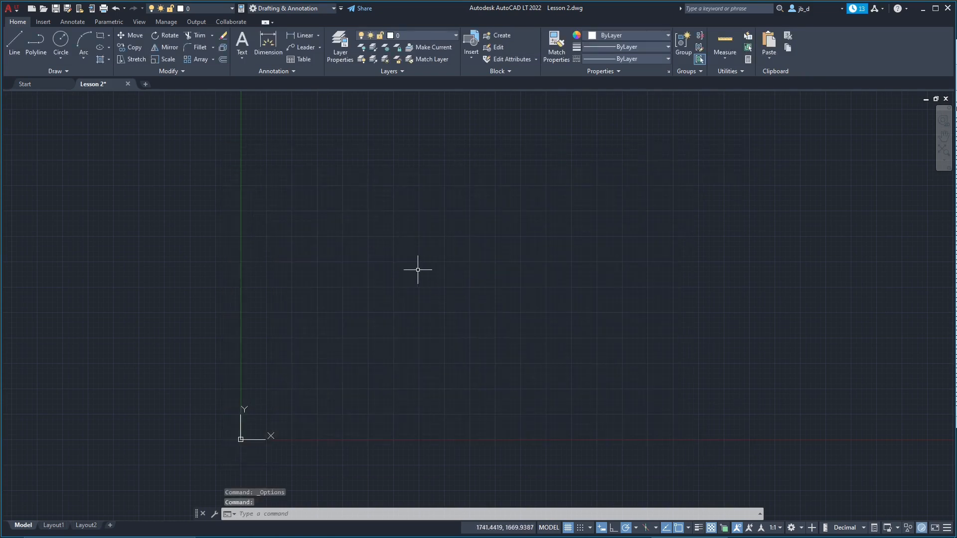
pyautogui.scroll(-1, 487, 186)
pyautogui.scroll(3, 403, 287)
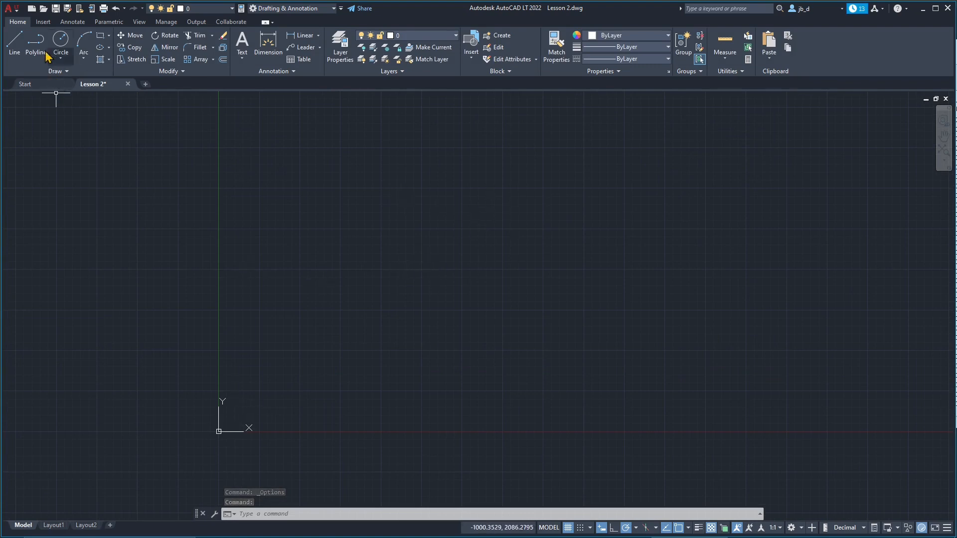
# Reopen the Options and look over the Display and the Open and Save settings
pyautogui.click(18, 11)
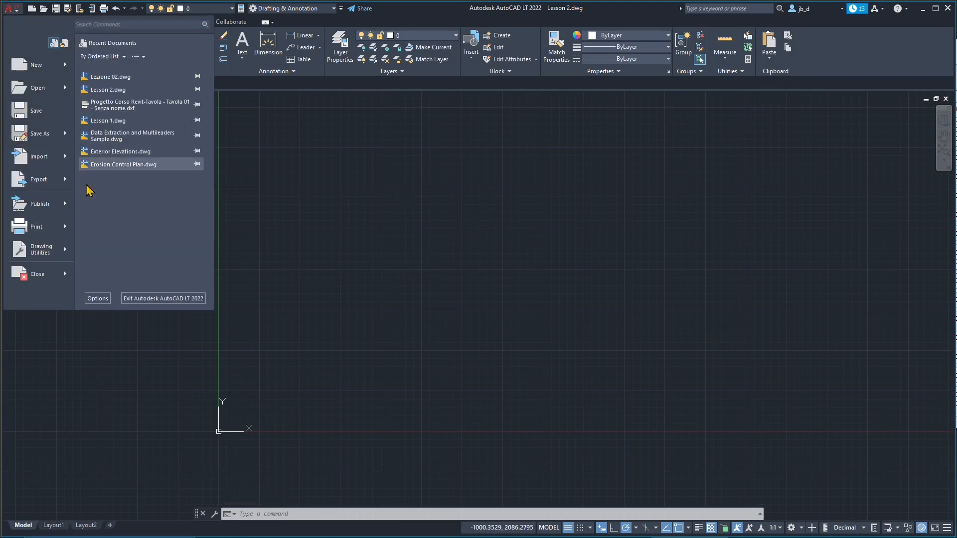
pyautogui.click(97, 298)
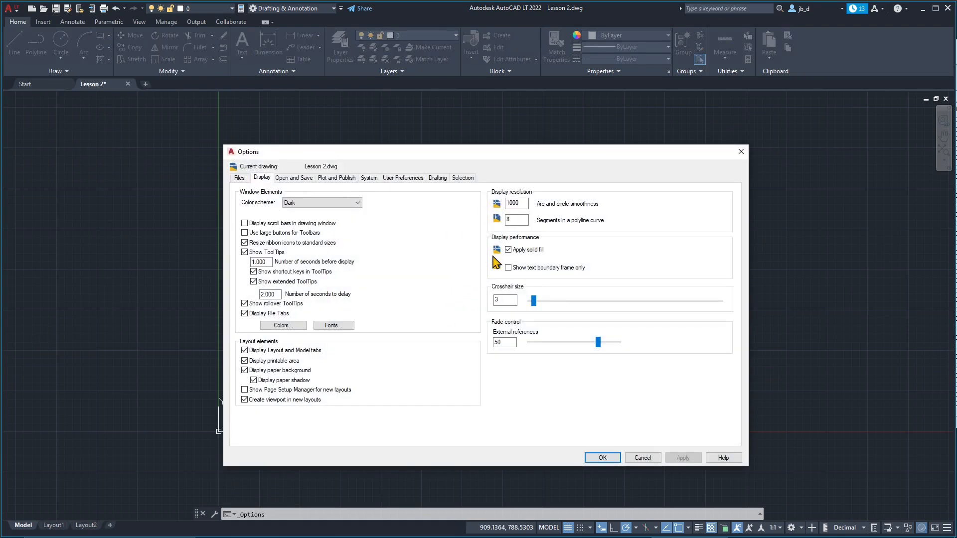
pyautogui.click(509, 342)
pyautogui.click(283, 181)
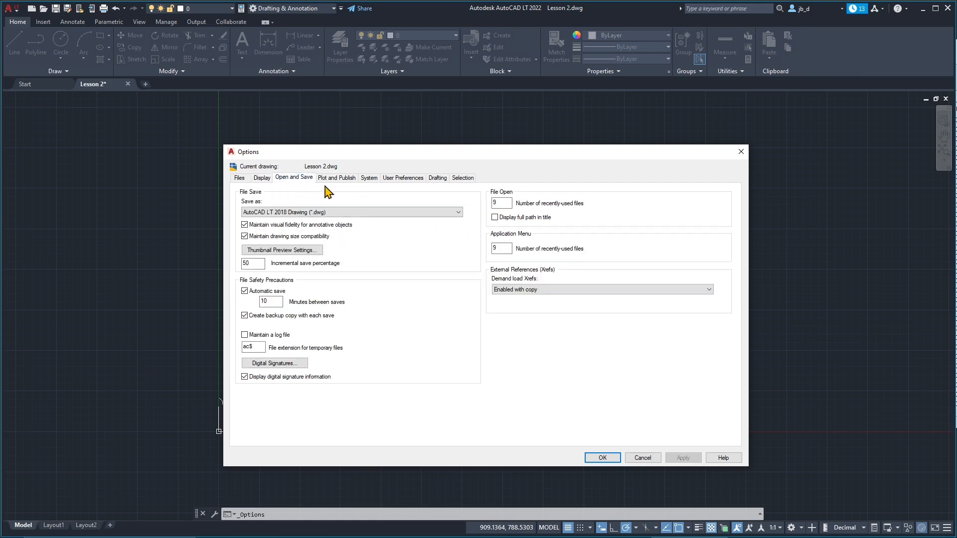
pyautogui.click(262, 178)
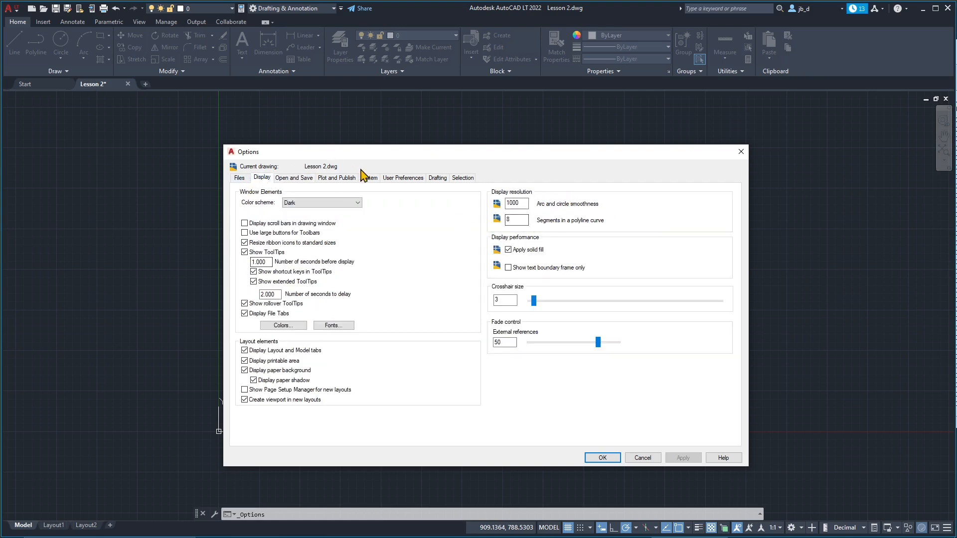
pyautogui.moveTo(388, 154); pyautogui.dragTo(383, 158)
# Set the default save format in the Open and Save options to AutoCAD 2013/LT2013 Drawing (*.dwg)
pyautogui.click(308, 181)
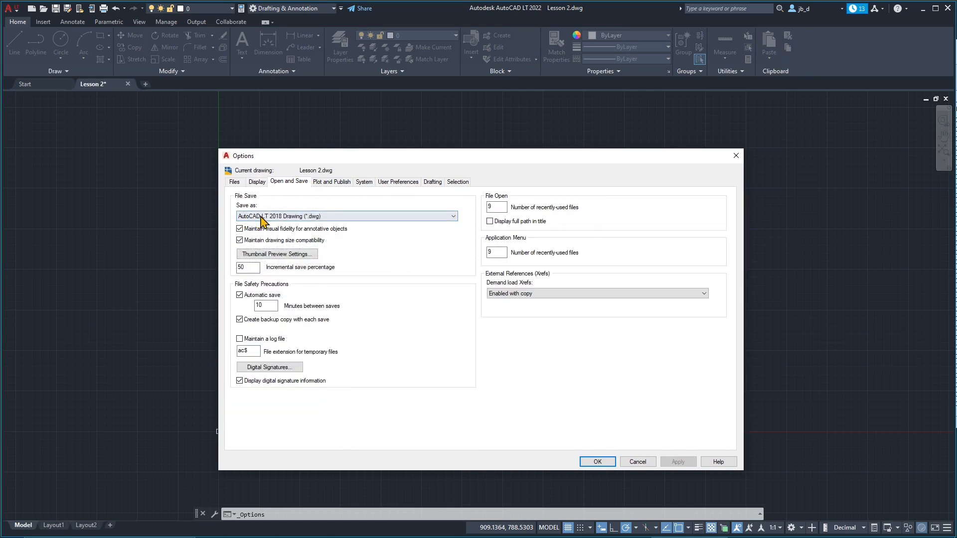
pyautogui.click(297, 216)
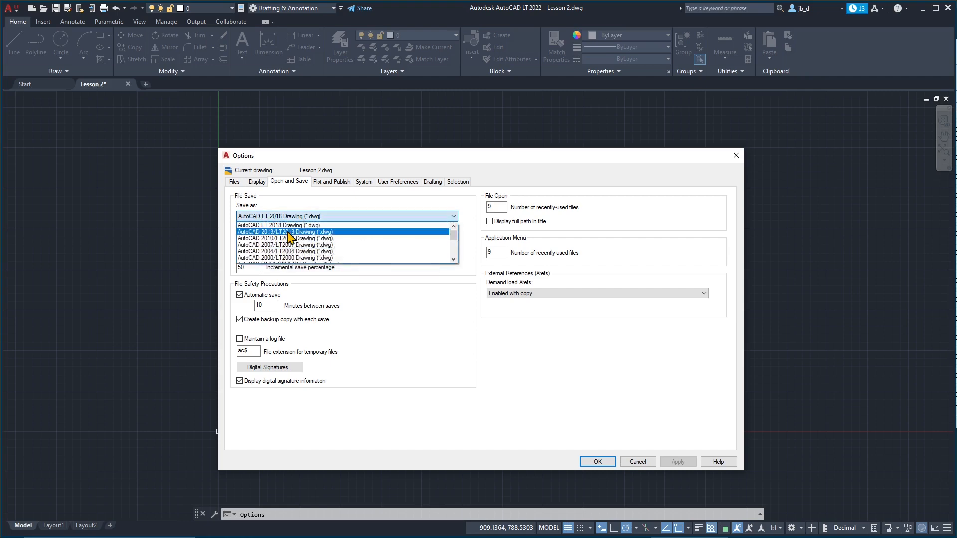
pyautogui.click(290, 232)
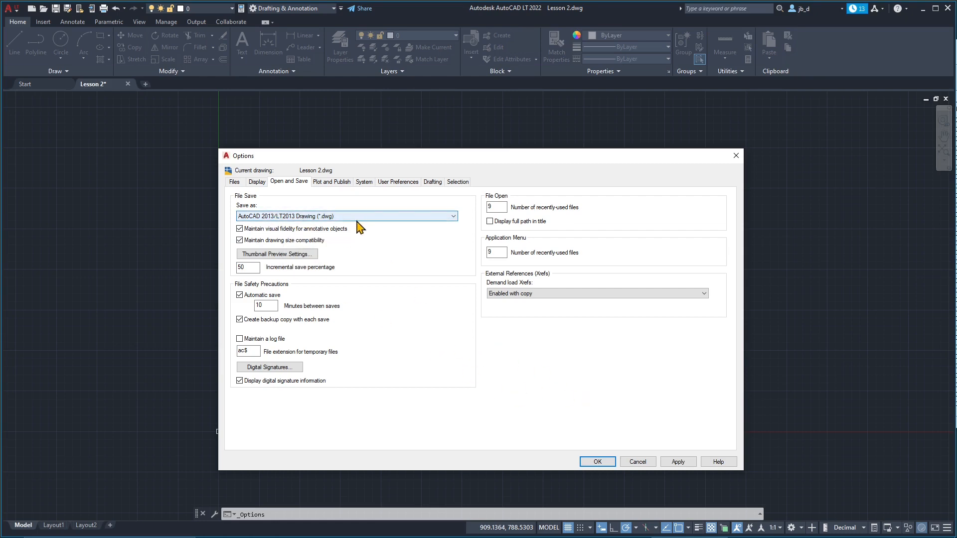
pyautogui.click(323, 217)
pyautogui.click(324, 199)
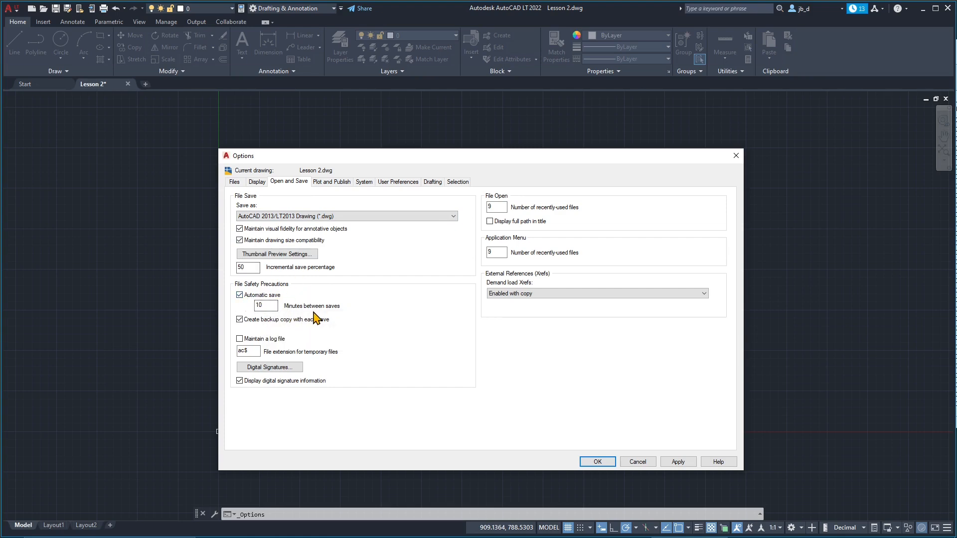
# Set the automatic save interval to 3 minutes, then apply and confirm the options
pyautogui.moveTo(478, 157)
pyautogui.mouseDown()
pyautogui.moveTo(479, 143)
pyautogui.moveTo(474, 151)
pyautogui.mouseUp()
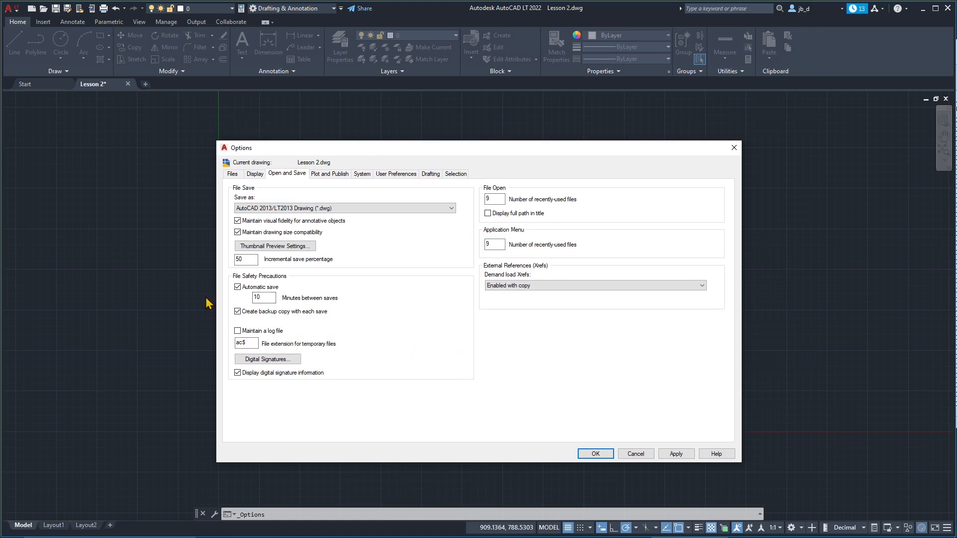
pyautogui.moveTo(474, 142); pyautogui.dragTo(474, 145)
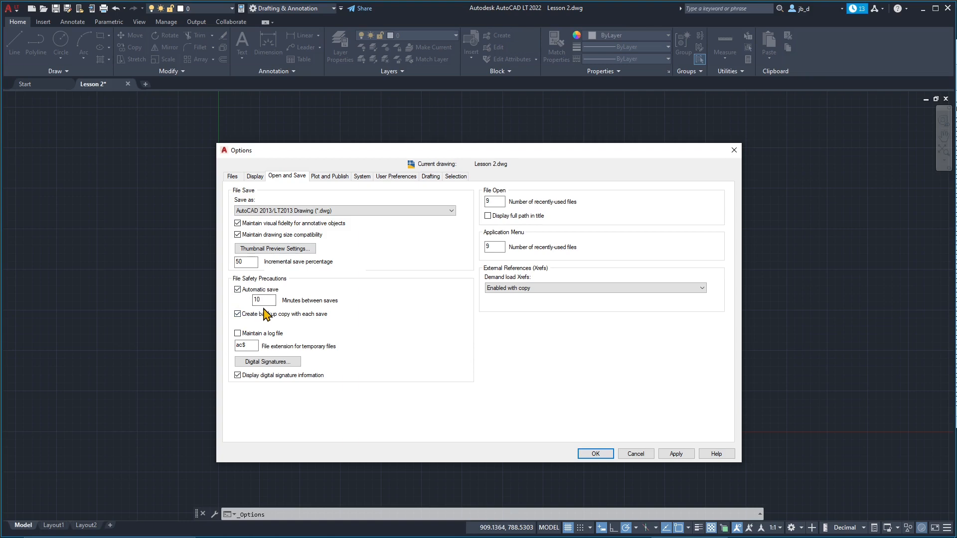
pyautogui.moveTo(268, 302); pyautogui.dragTo(247, 308)
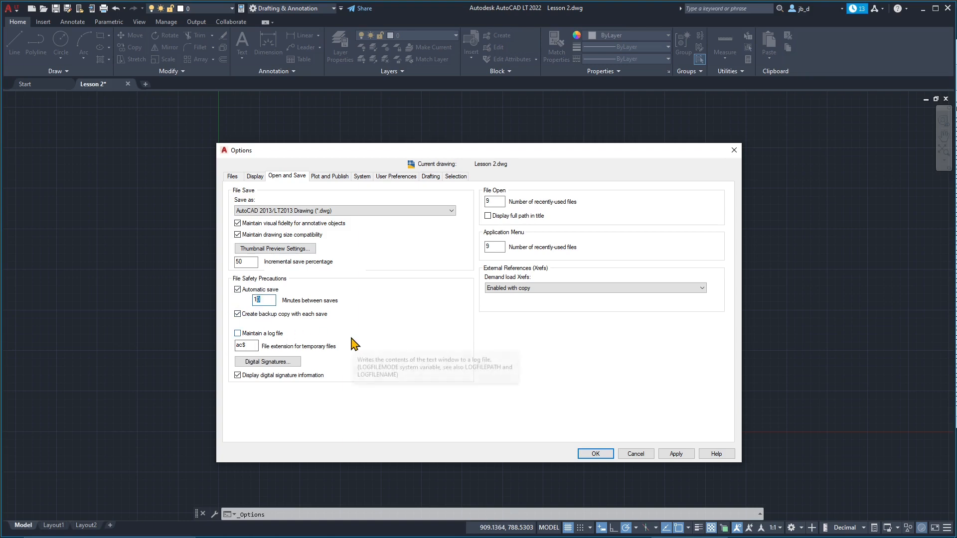
pyautogui.press('BackSpace')
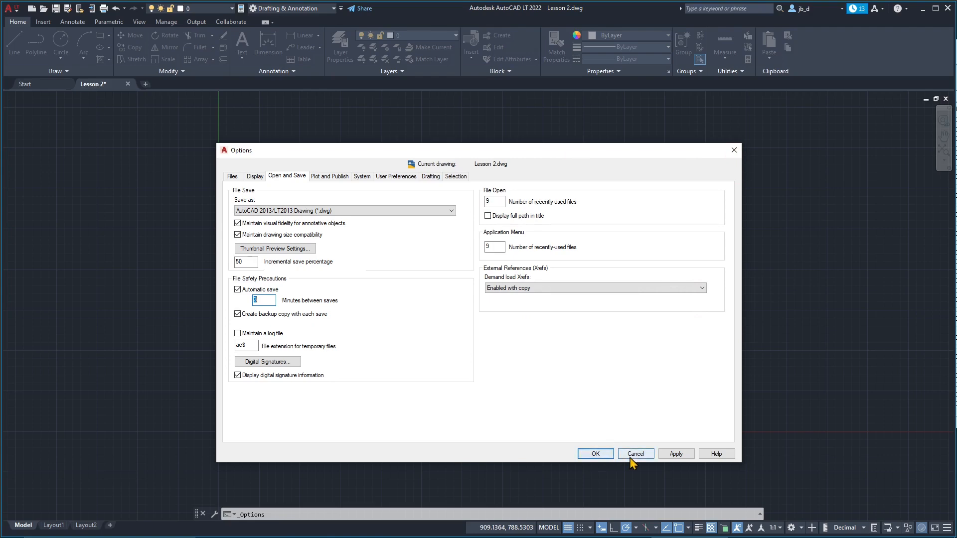
pyautogui.click(676, 454)
pyautogui.click(594, 454)
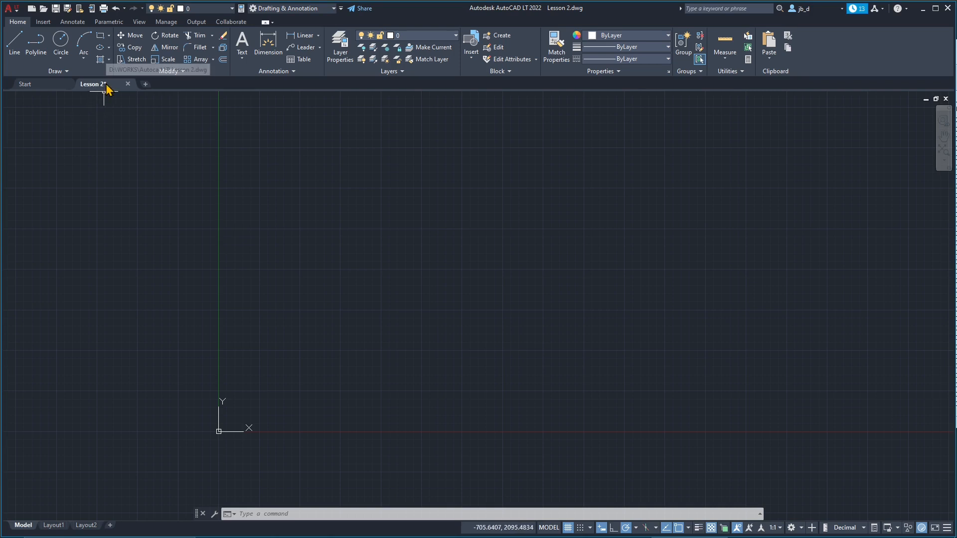
# Save the Lesson 2 drawing under its existing name
pyautogui.moveTo(107, 86)
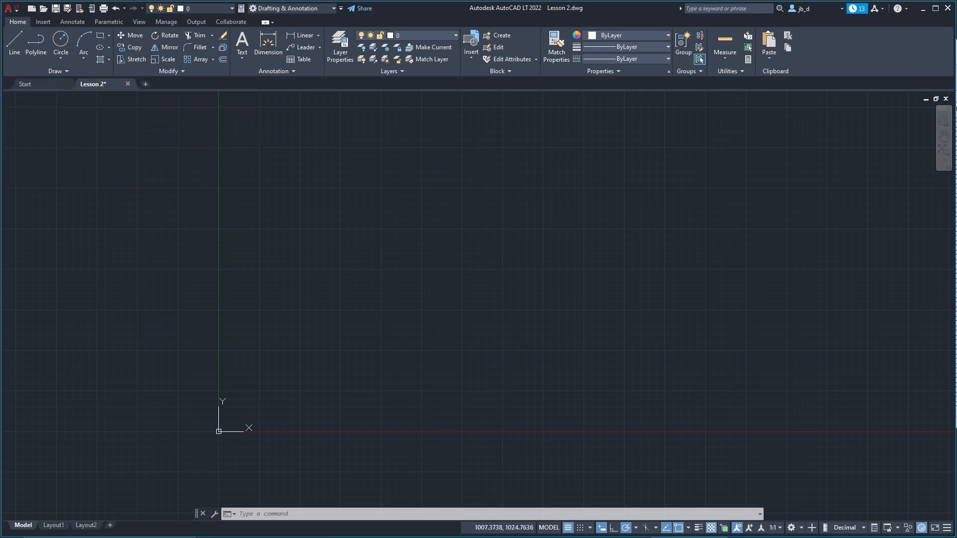
pyautogui.hotkey('ctrl', 's')
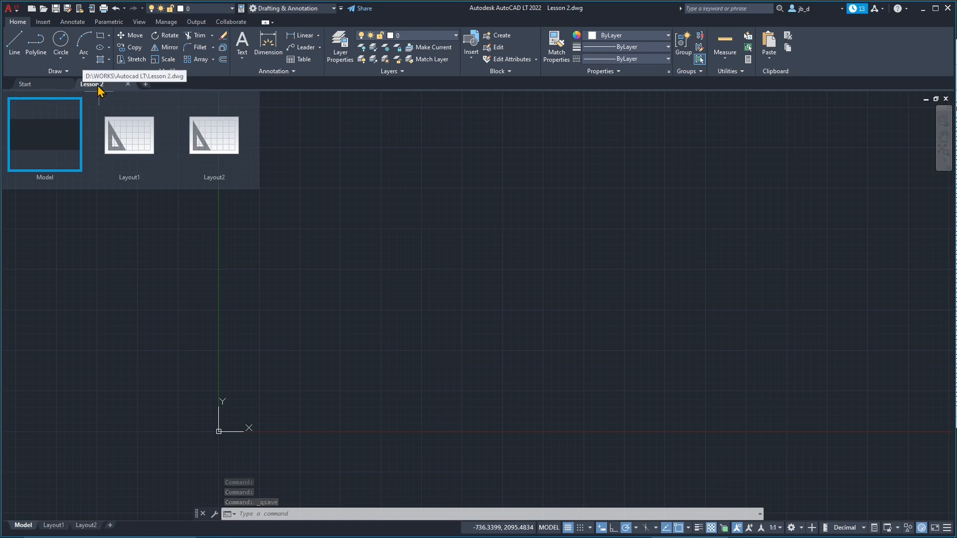
# Create a new drawing, examine the file name and type offered when saving it, and close it without saving
pyautogui.click(146, 84)
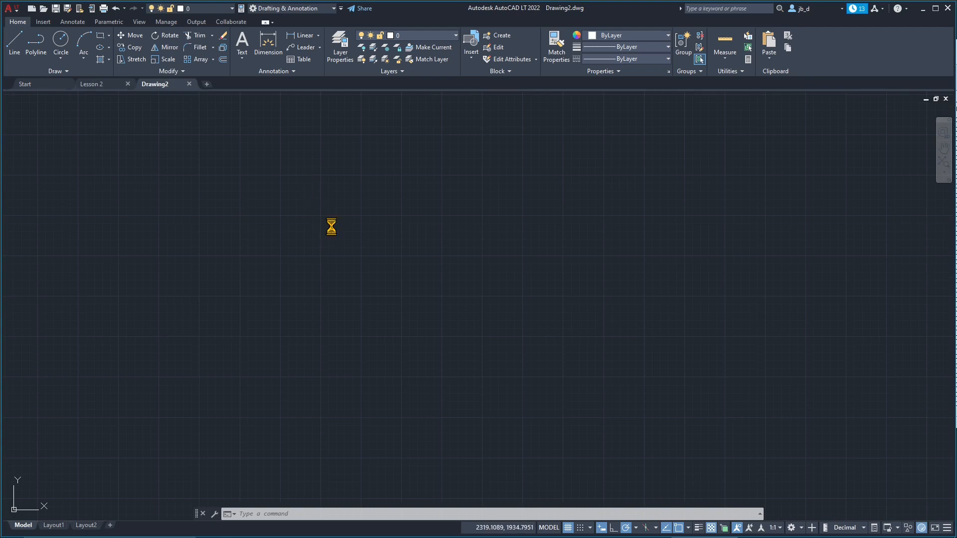
pyautogui.hotkey('ctrl', 's')
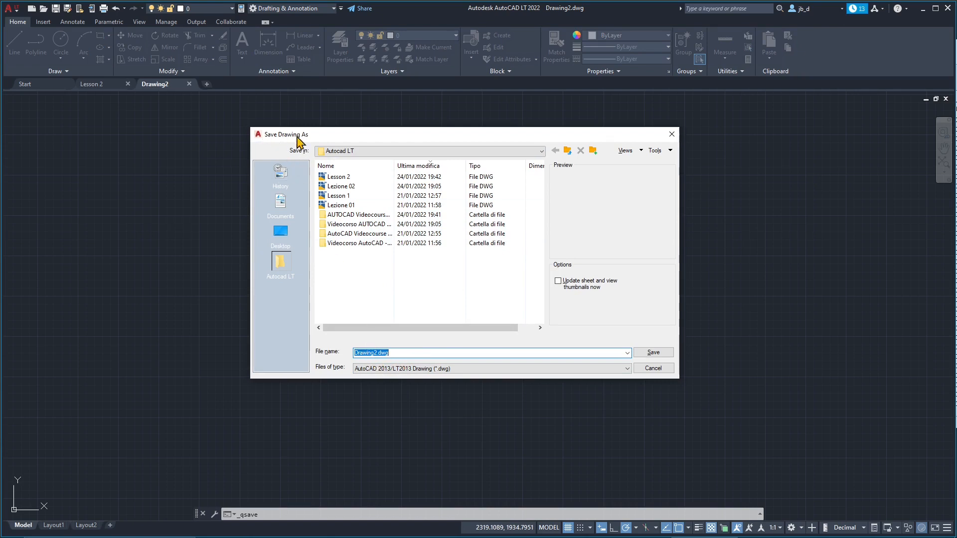
pyautogui.click(672, 134)
pyautogui.click(189, 84)
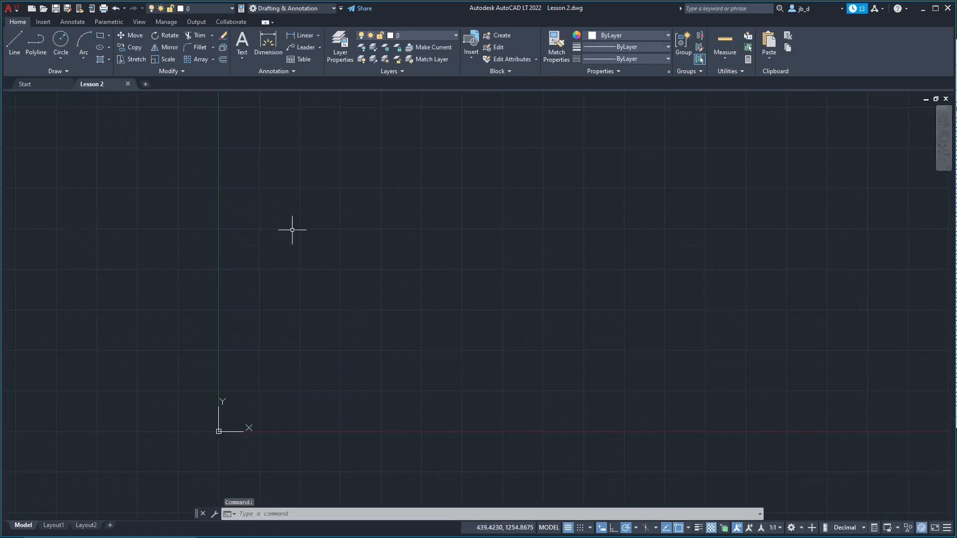
pyautogui.hotkey('ctrl', 's')
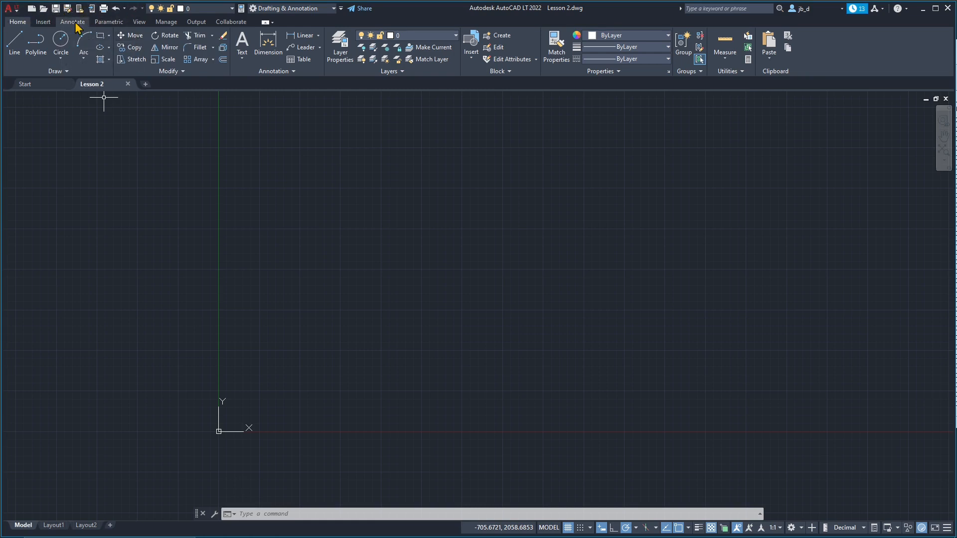
# Reopen the Options, review the Plot and Publish and System settings, and open the Graphics Performance details
pyautogui.click(12, 9)
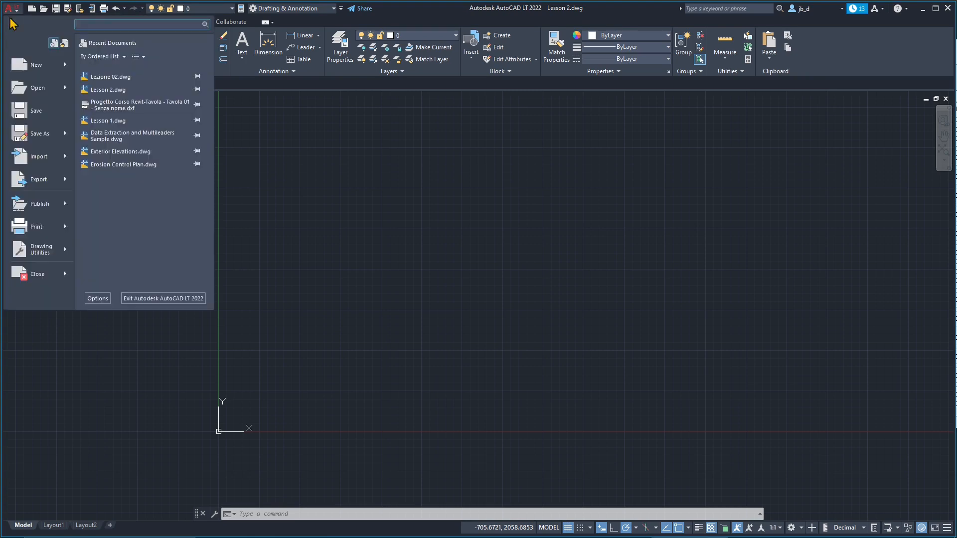
pyautogui.click(107, 297)
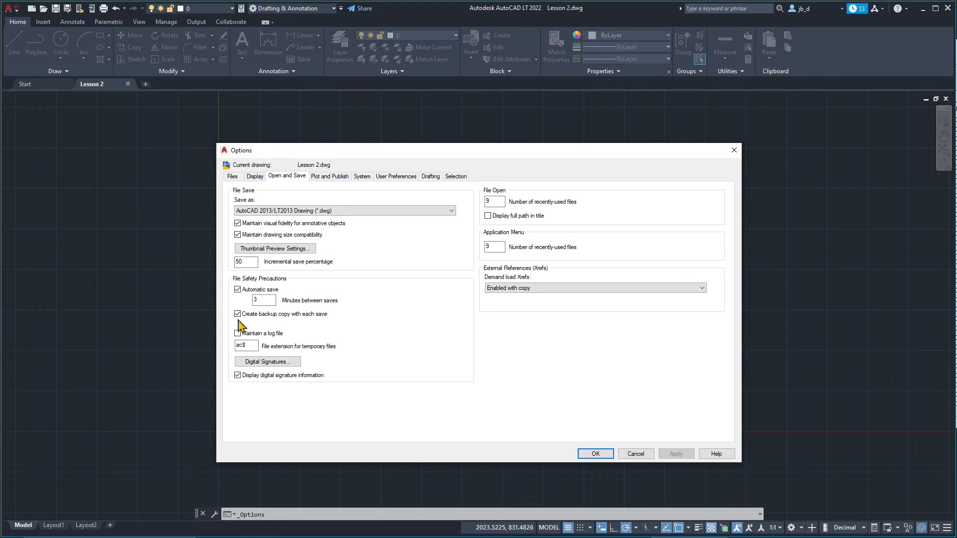
pyautogui.click(330, 178)
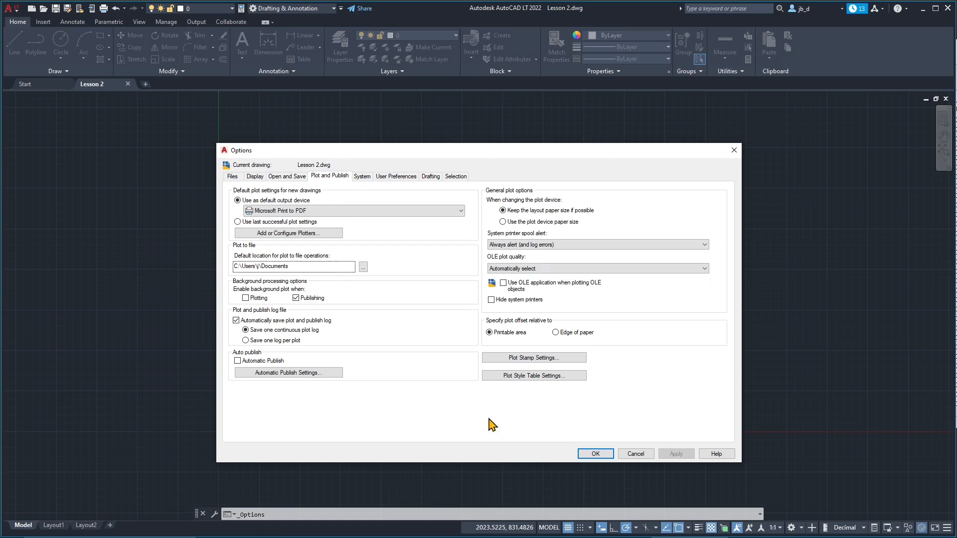
pyautogui.click(362, 176)
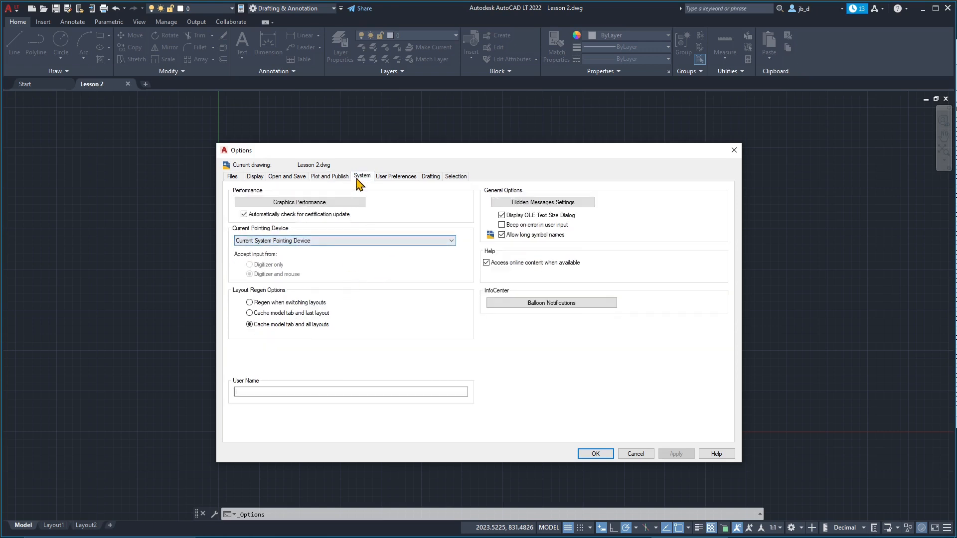
pyautogui.click(297, 203)
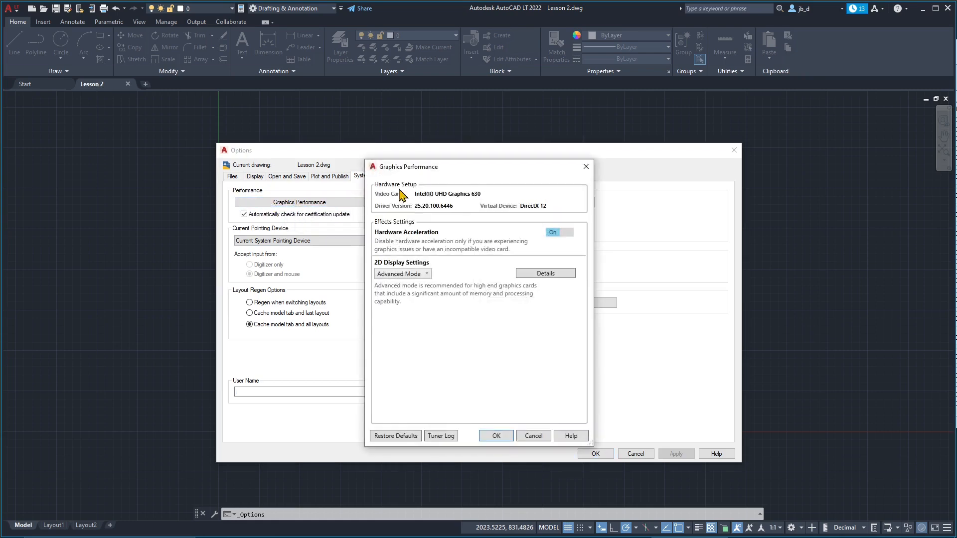
# Switch Hardware Acceleration off and back on in the Graphics Performance settings, then accept them
pyautogui.moveTo(479, 167); pyautogui.dragTo(489, 106)
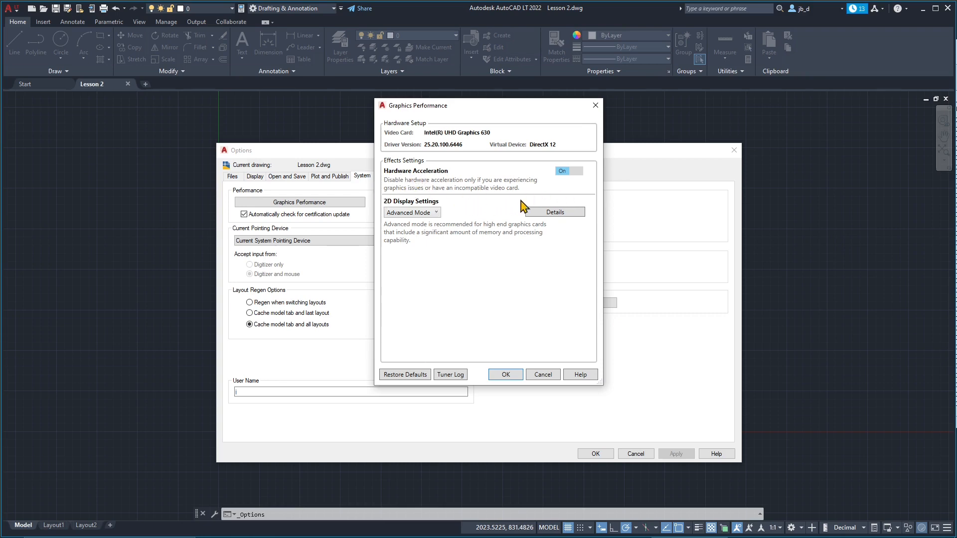
pyautogui.click(563, 173)
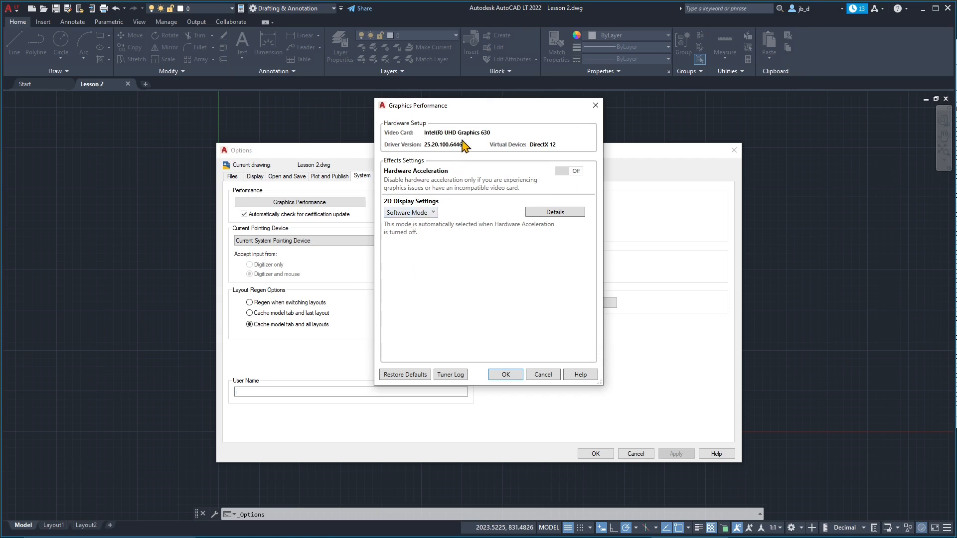
pyautogui.click(562, 175)
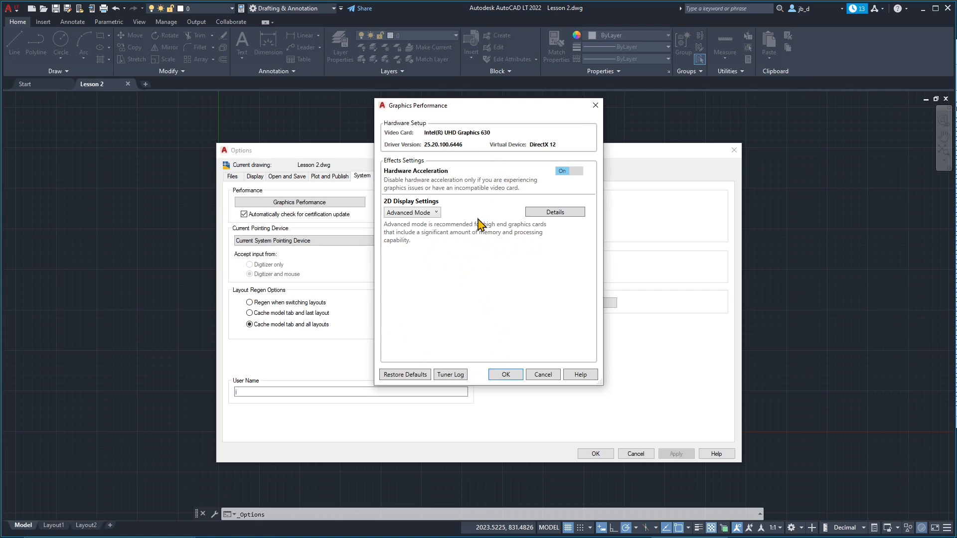
pyautogui.click(506, 375)
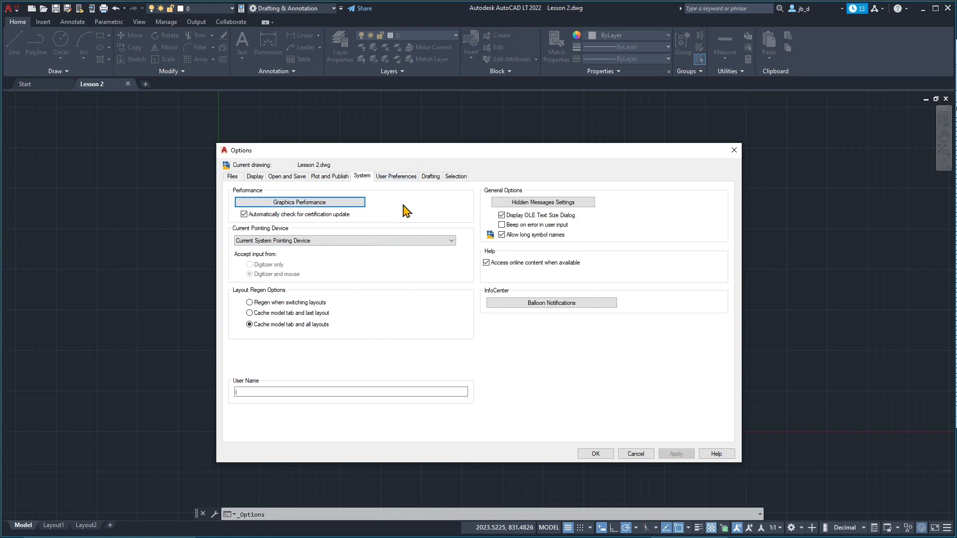
# Review the User Preferences, including the Right-click Customization, Block Editor and Lineweight settings, closing each without changes
pyautogui.click(392, 177)
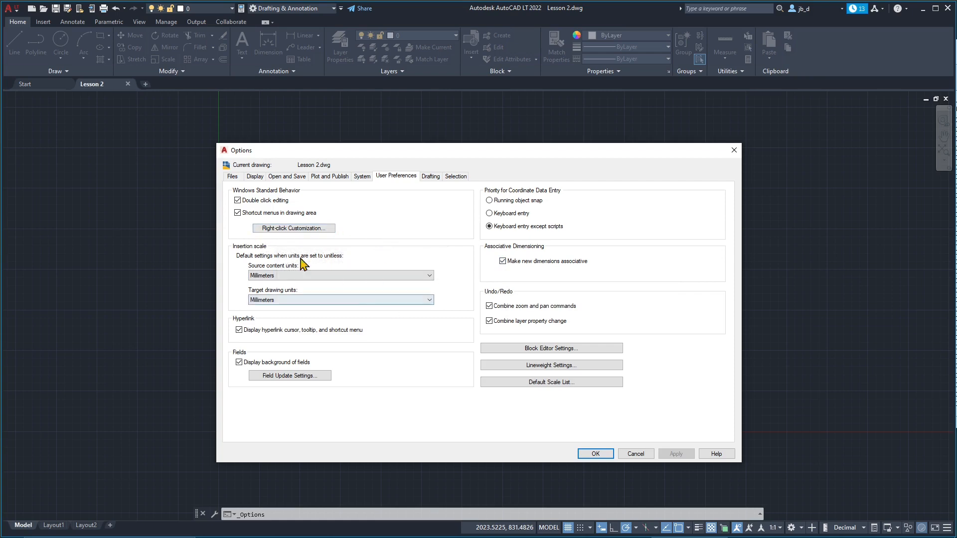
pyautogui.click(279, 228)
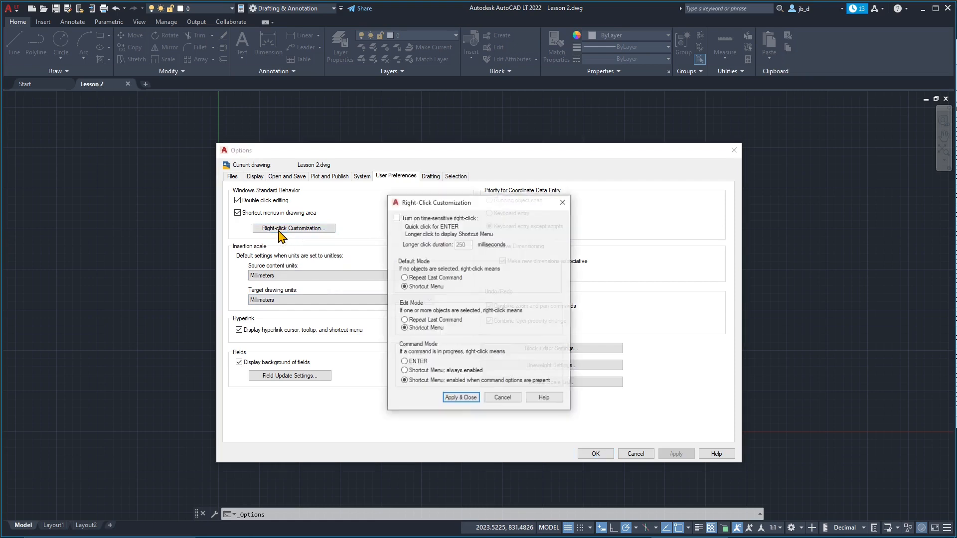
pyautogui.click(563, 203)
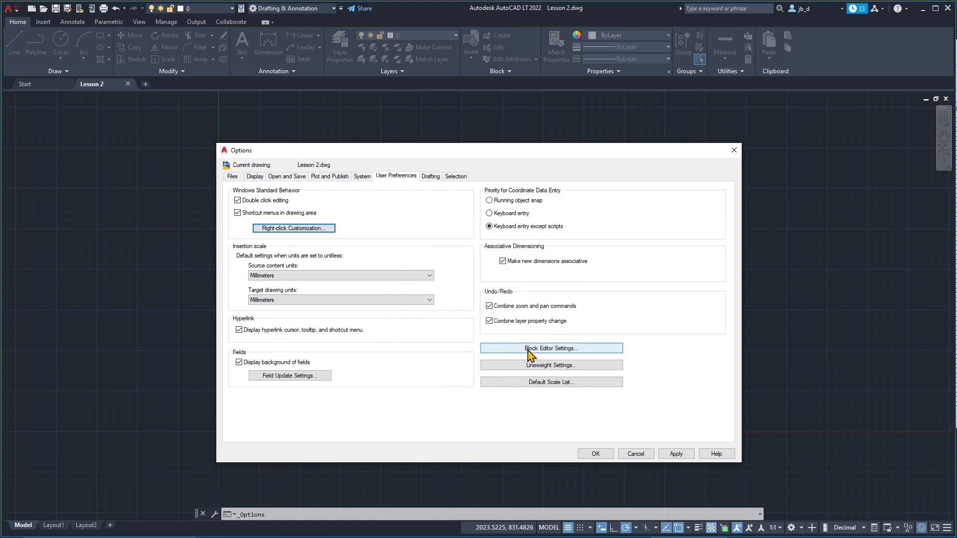
pyautogui.click(551, 355)
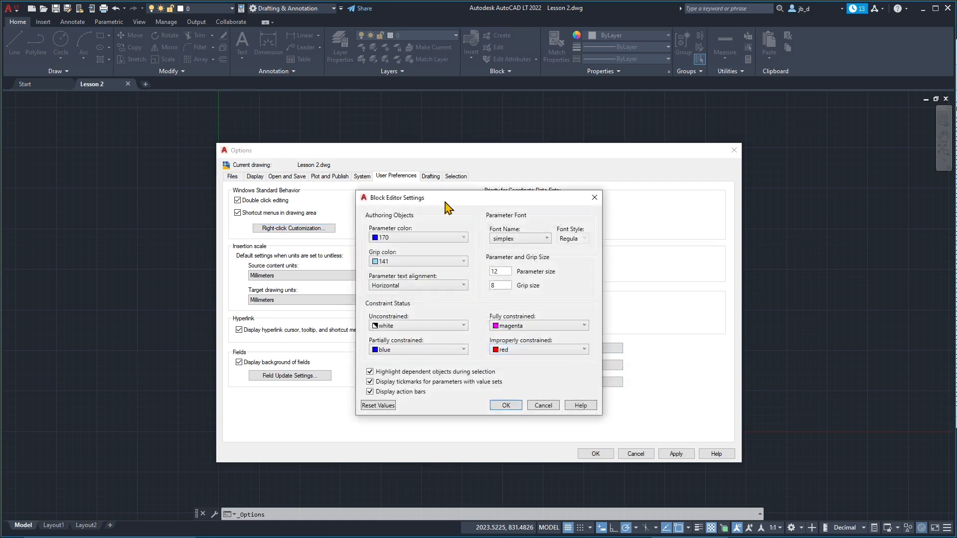
pyautogui.moveTo(432, 202); pyautogui.dragTo(434, 123)
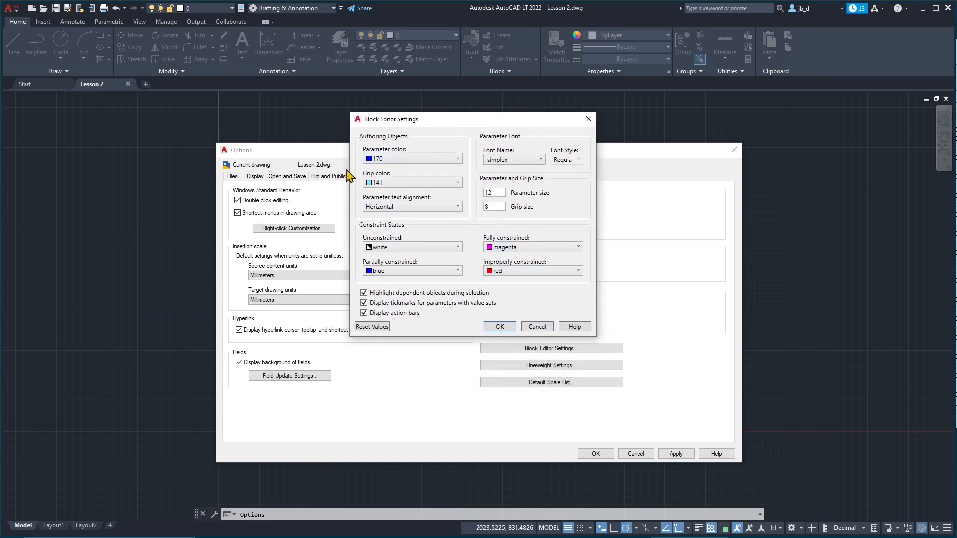
pyautogui.click(534, 329)
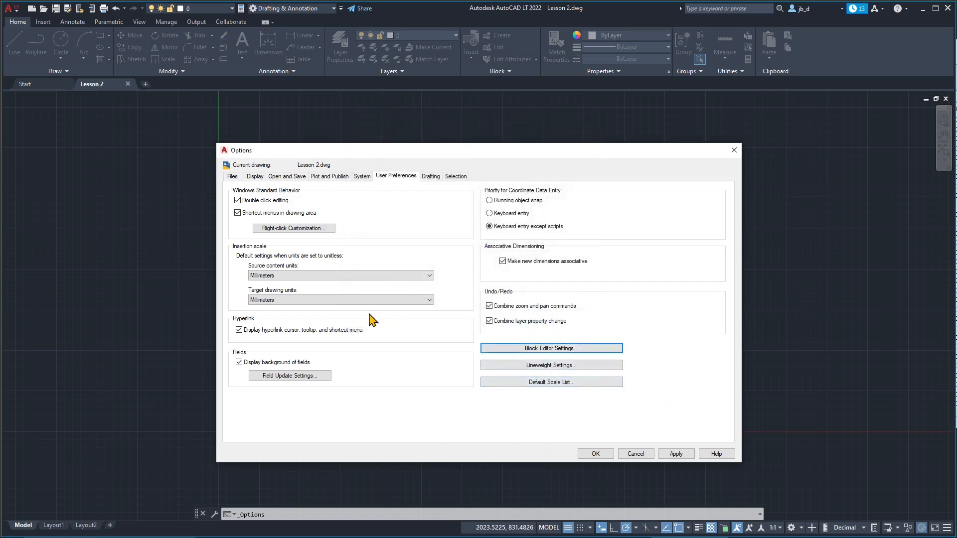
pyautogui.click(539, 363)
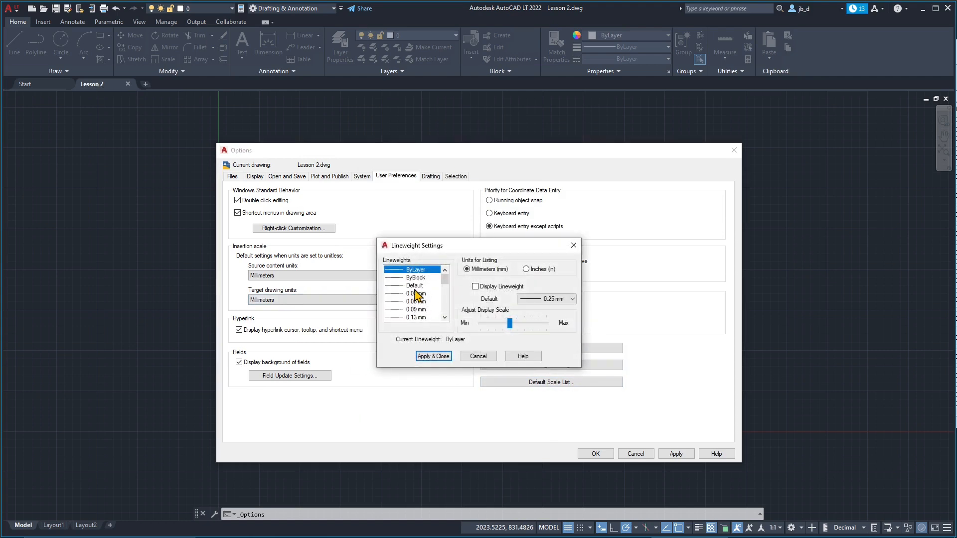
pyautogui.click(482, 354)
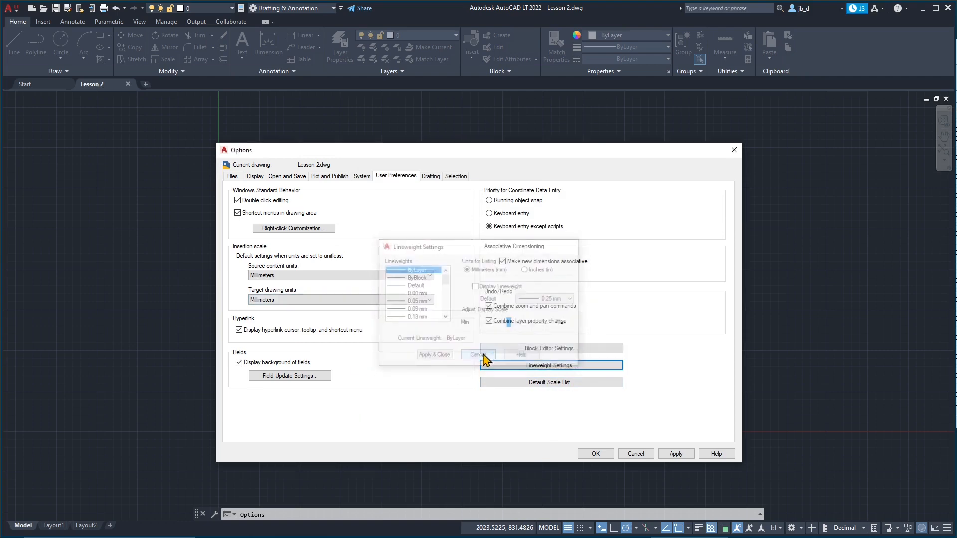
# In the Drafting options, slightly increase the AutoSnap marker size and slightly reduce the aperture size
pyautogui.click(429, 180)
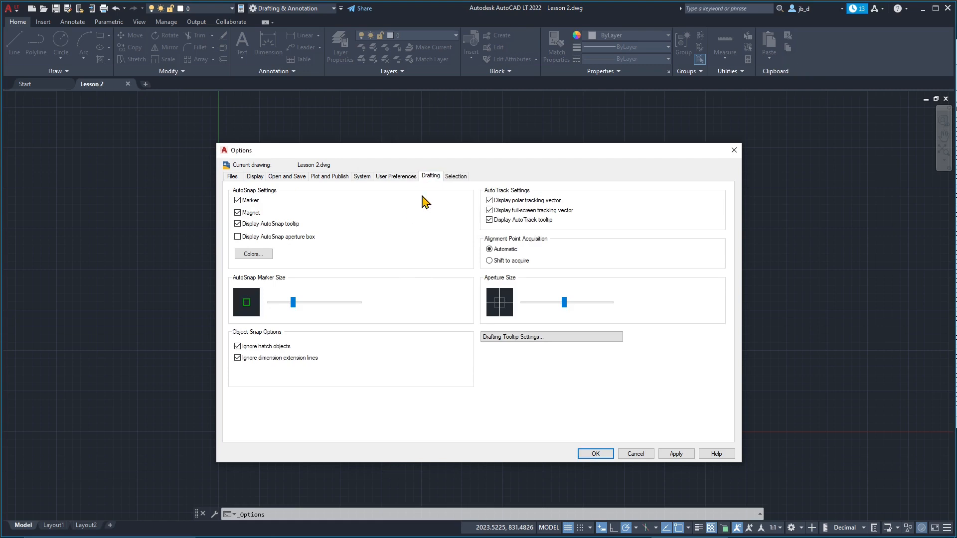
pyautogui.click(459, 178)
pyautogui.click(431, 177)
pyautogui.moveTo(293, 302)
pyautogui.mouseDown()
pyautogui.moveTo(323, 306)
pyautogui.moveTo(268, 310)
pyautogui.moveTo(321, 313)
pyautogui.moveTo(300, 315)
pyautogui.mouseUp()
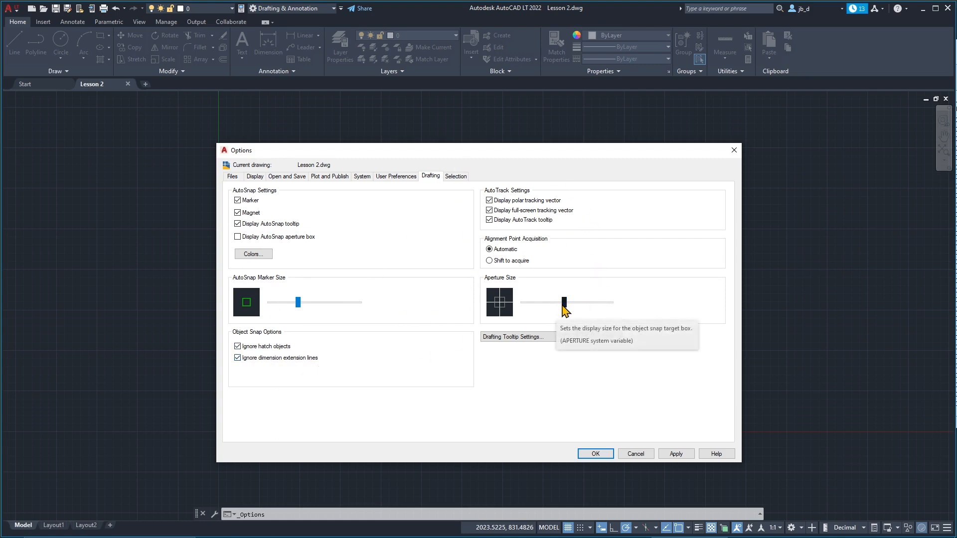
pyautogui.moveTo(564, 303); pyautogui.dragTo(559, 302)
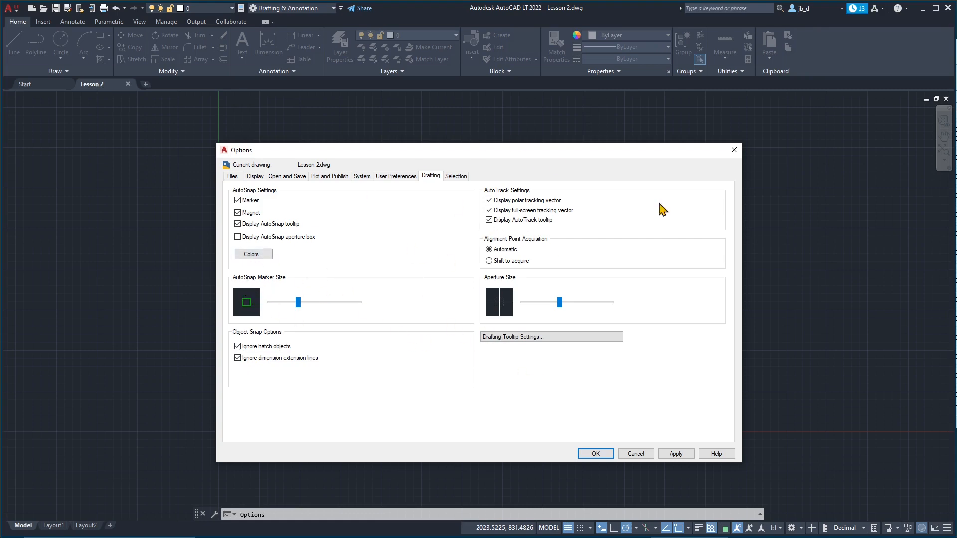
# In the Selection options, enlarge the pickbox and grip sizes slightly, then apply and confirm the options
pyautogui.click(456, 177)
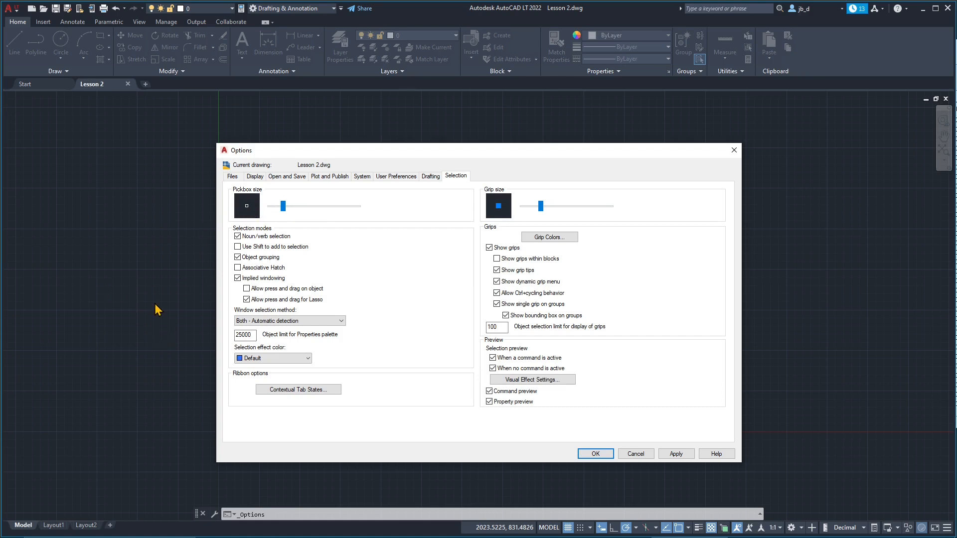
pyautogui.click(291, 211)
pyautogui.moveTo(305, 211); pyautogui.dragTo(292, 211)
pyautogui.moveTo(541, 206); pyautogui.dragTo(548, 214)
pyautogui.click(674, 454)
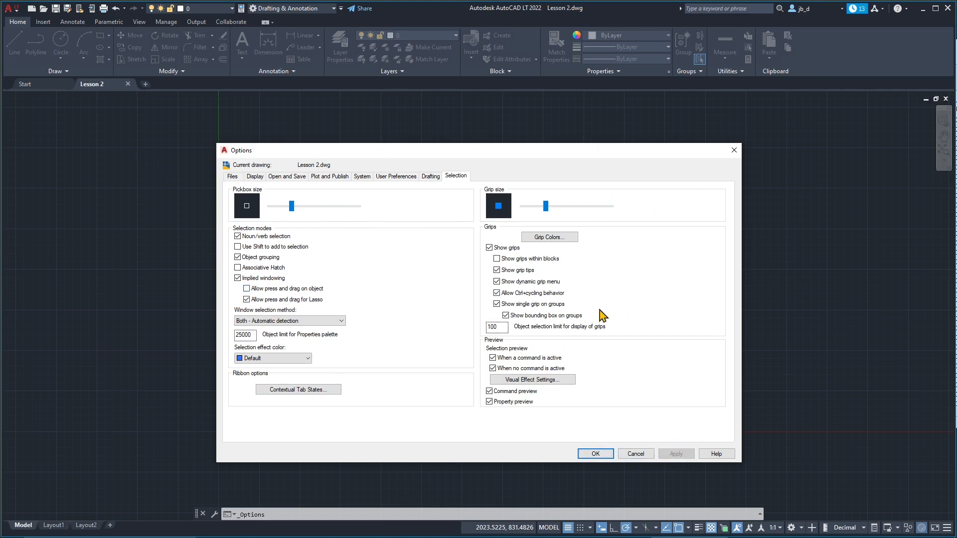
pyautogui.click(596, 453)
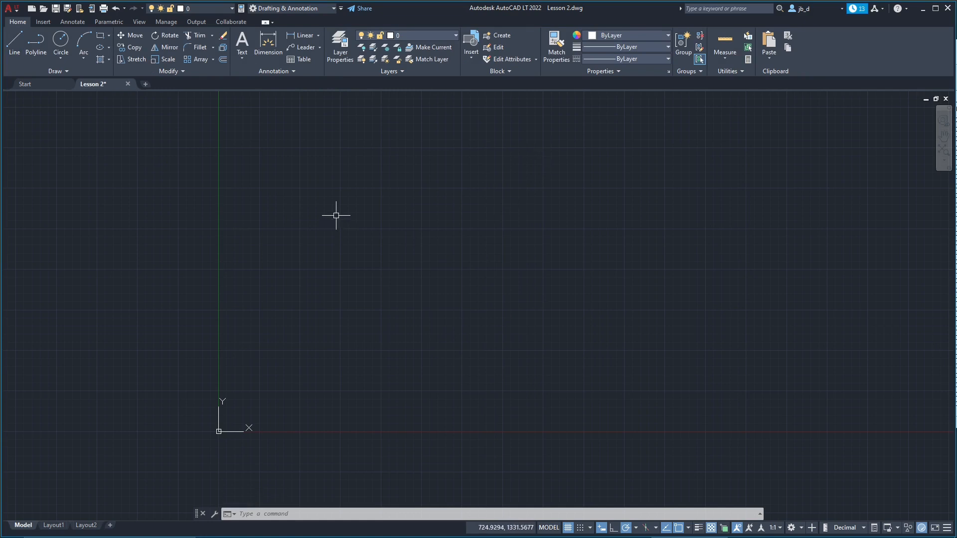
pyautogui.press('Escape')
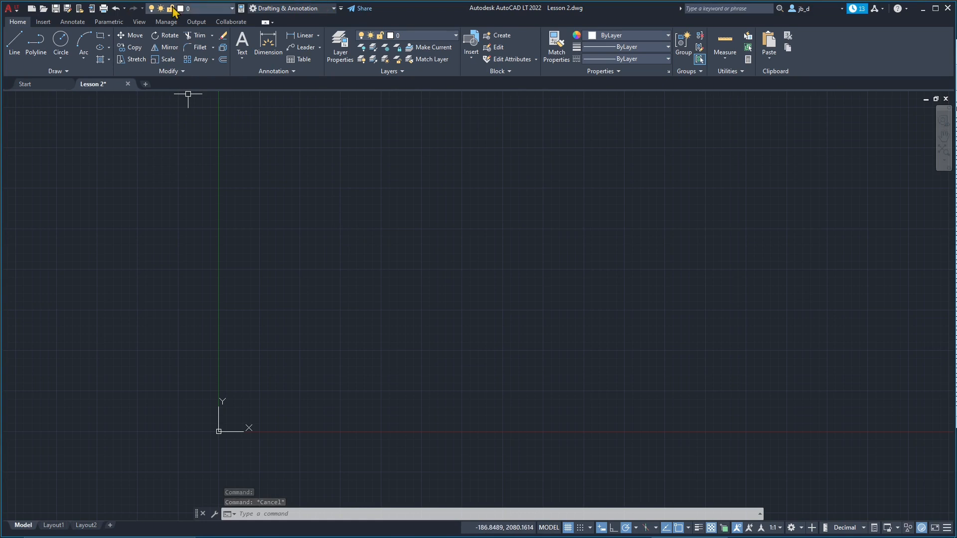
# Find the Line command in the customization command list and add it to the Quick Access Toolbar between Plot and Undo
pyautogui.click(340, 8)
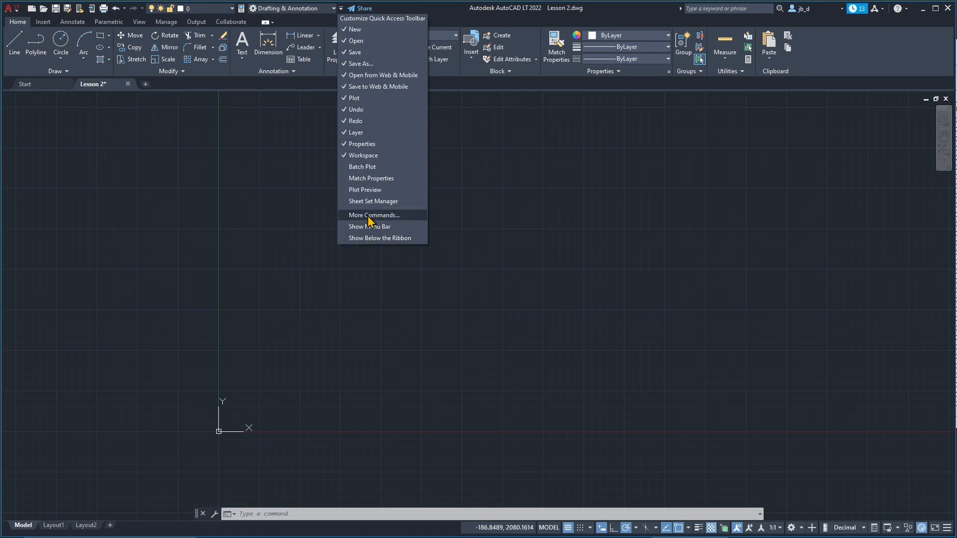
pyautogui.click(401, 217)
pyautogui.moveTo(403, 178); pyautogui.dragTo(515, 98)
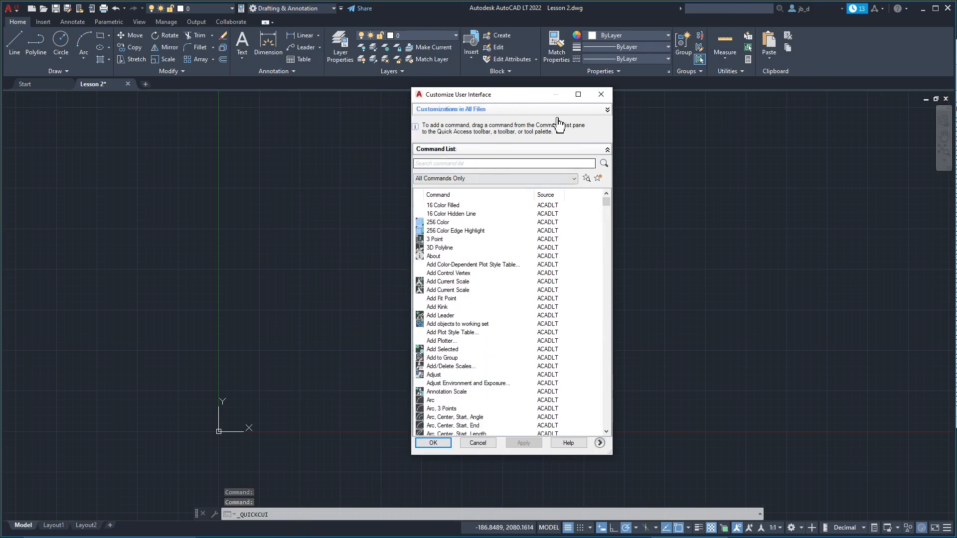
pyautogui.click(490, 163)
pyautogui.write('l')
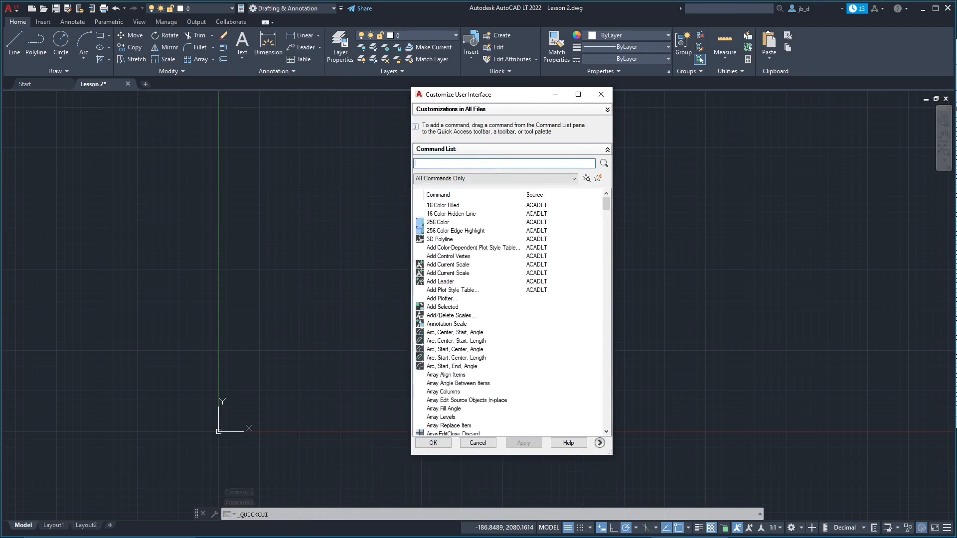
pyautogui.write('ine')
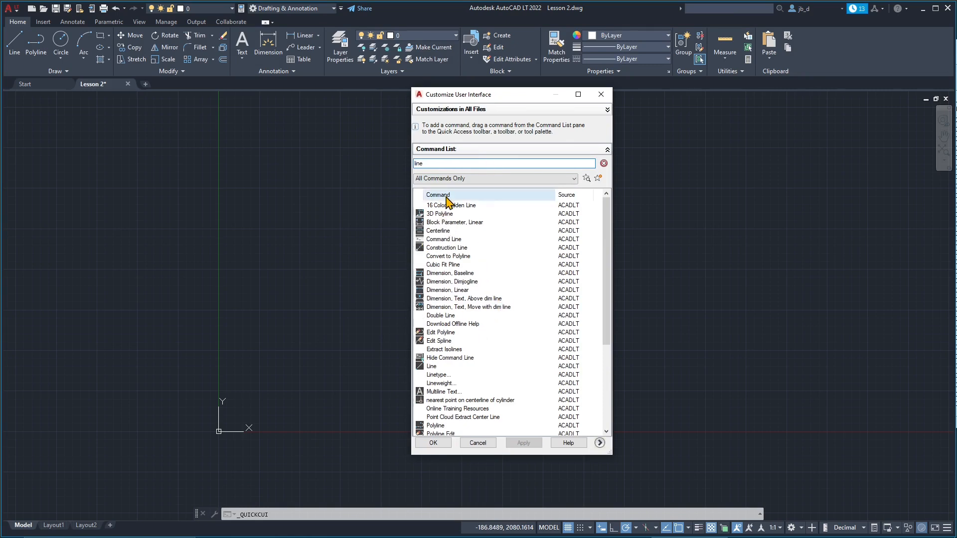
pyautogui.click(428, 367)
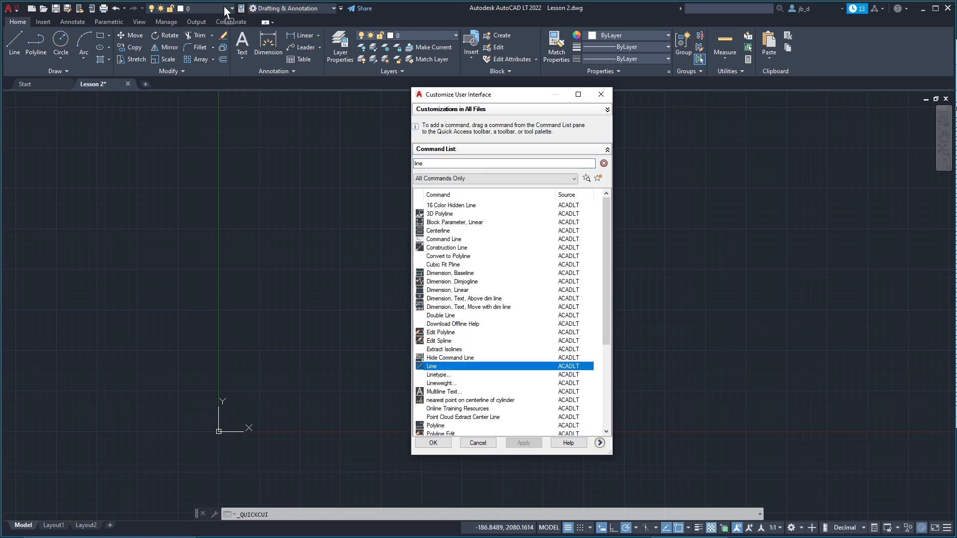
pyautogui.moveTo(114, 12); pyautogui.dragTo(116, 9)
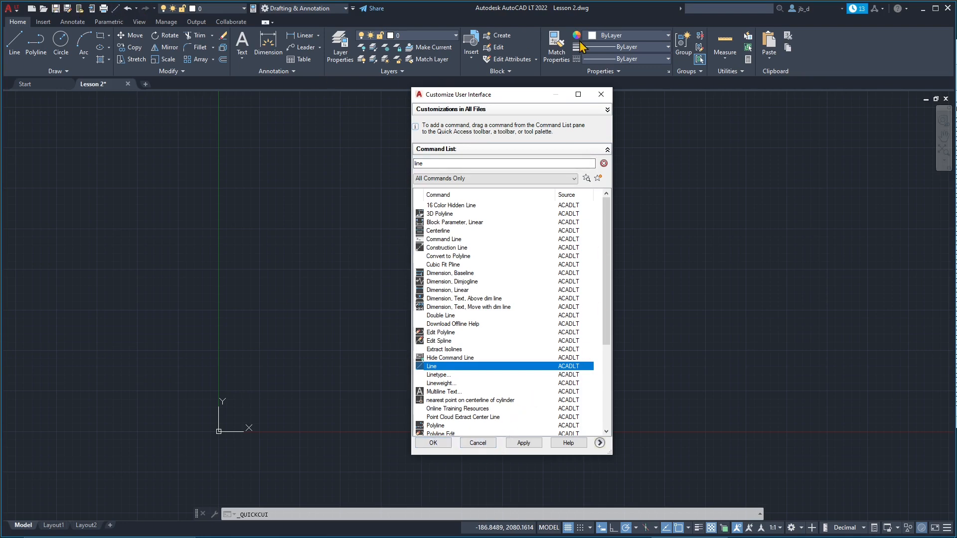
pyautogui.click(439, 443)
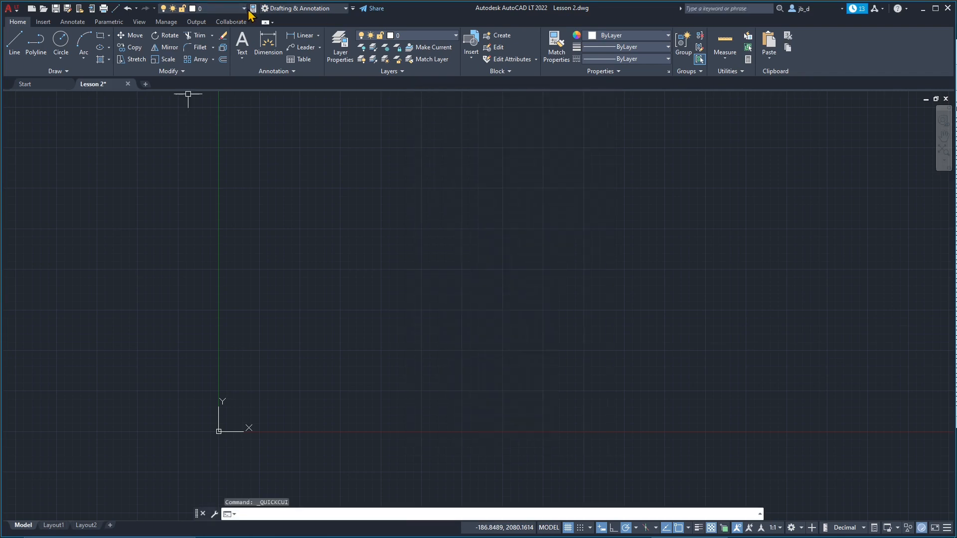
# Remove the Line command from the Quick Access Toolbar
pyautogui.click(353, 9)
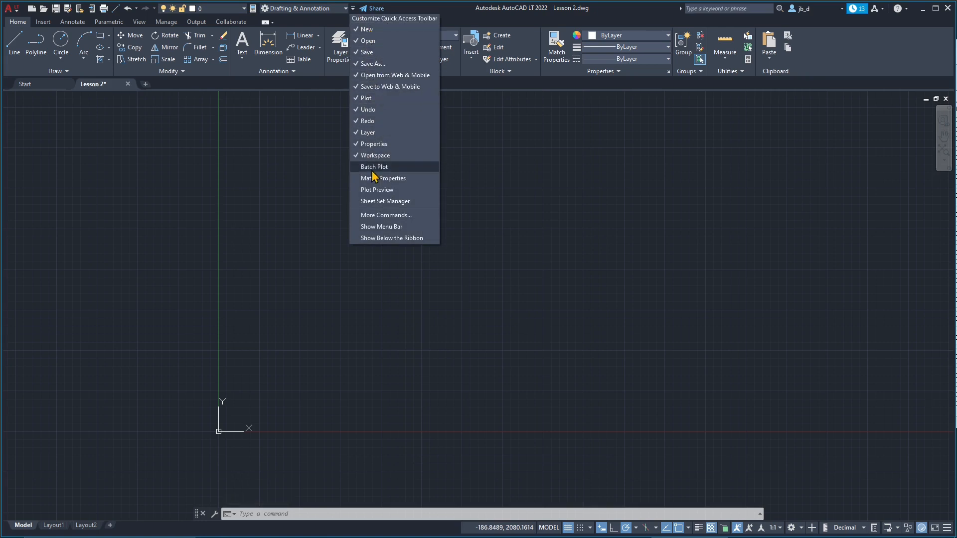
pyautogui.click(412, 8)
pyautogui.rightClick(115, 9)
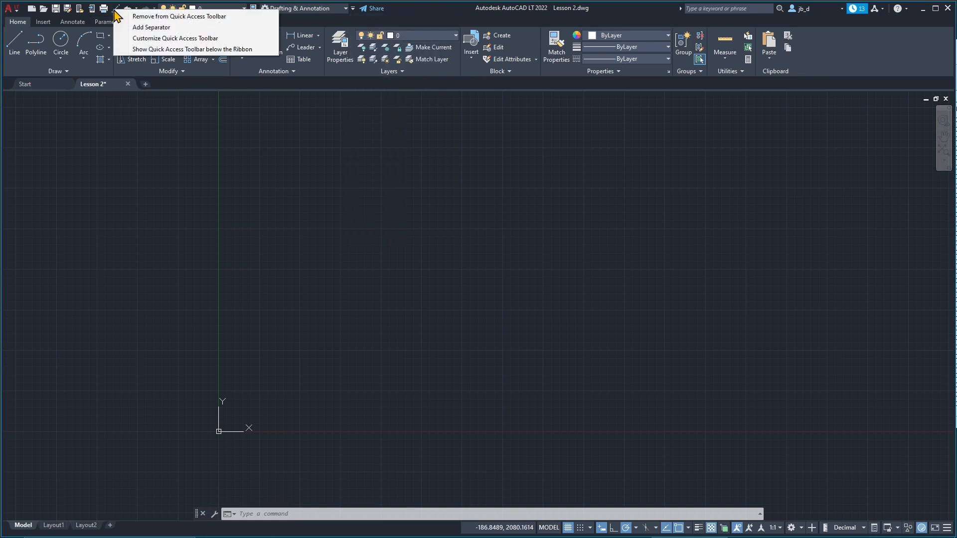
pyautogui.click(136, 19)
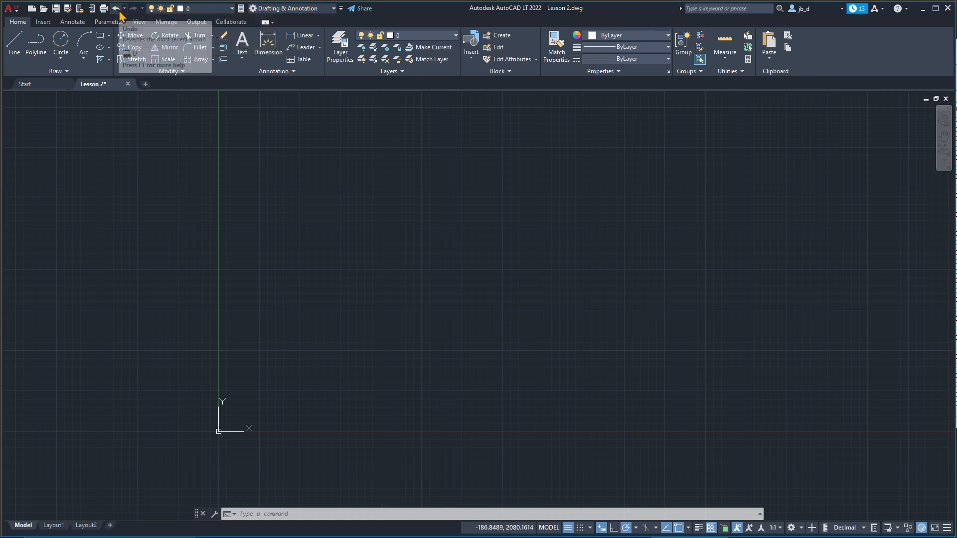
# Undo the most recent commands one at a time until the two connected lines are back in the drawing
pyautogui.click(118, 10)
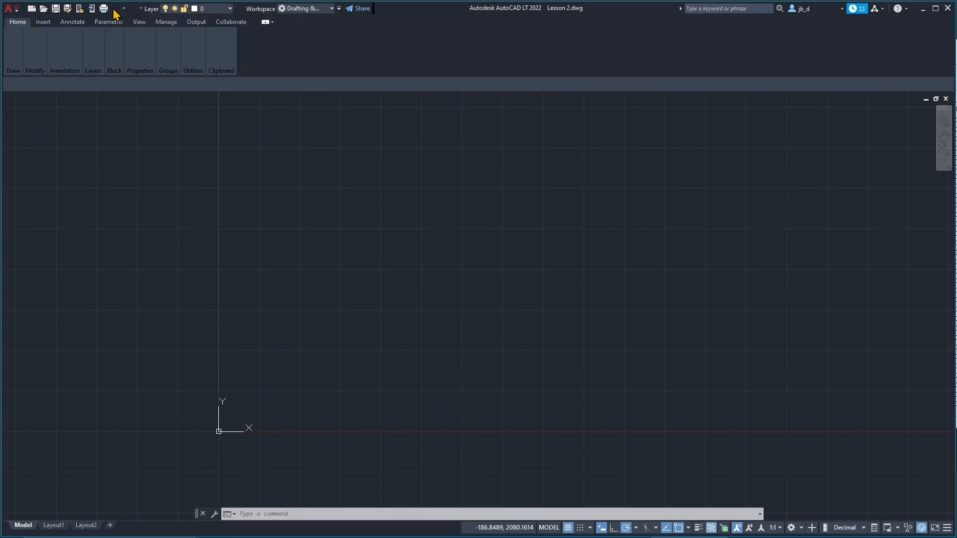
pyautogui.click(104, 8)
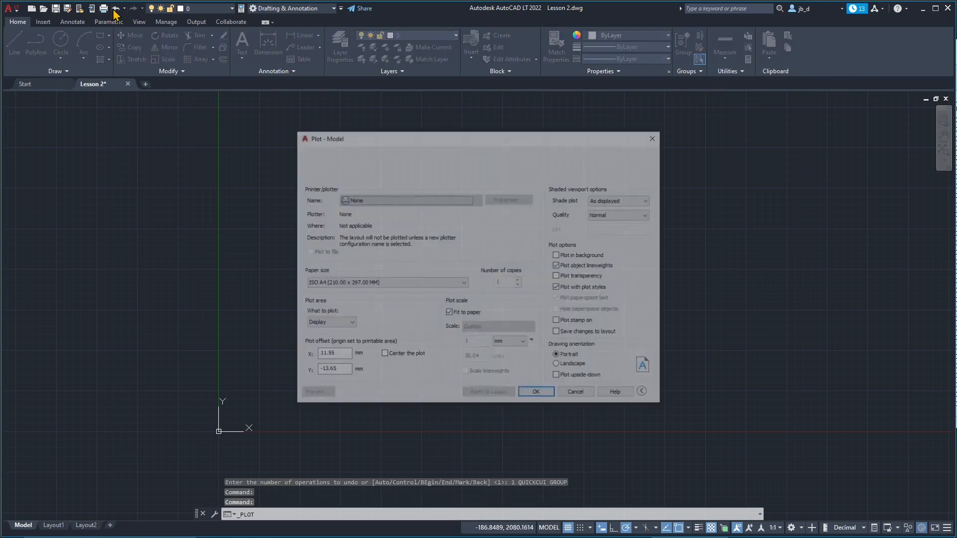
pyautogui.click(656, 136)
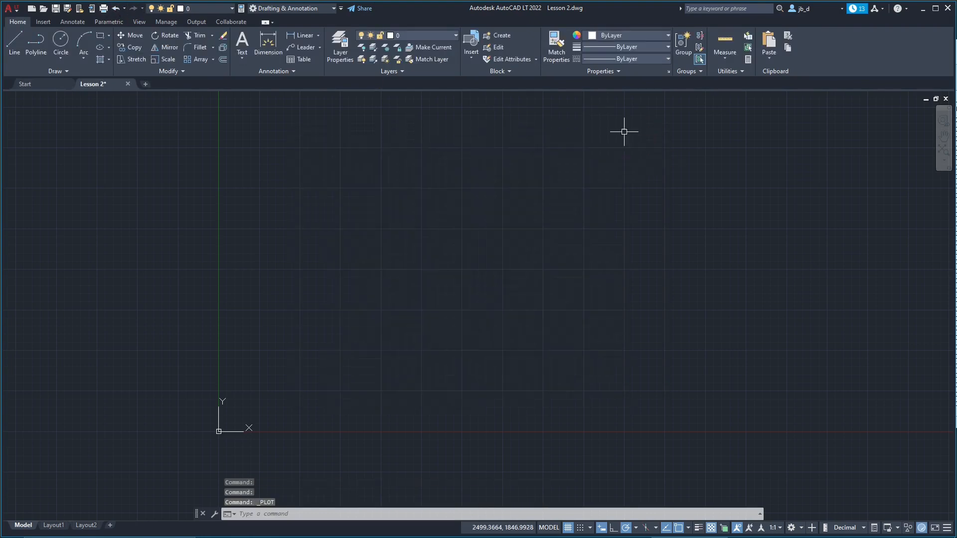
pyautogui.click(116, 10)
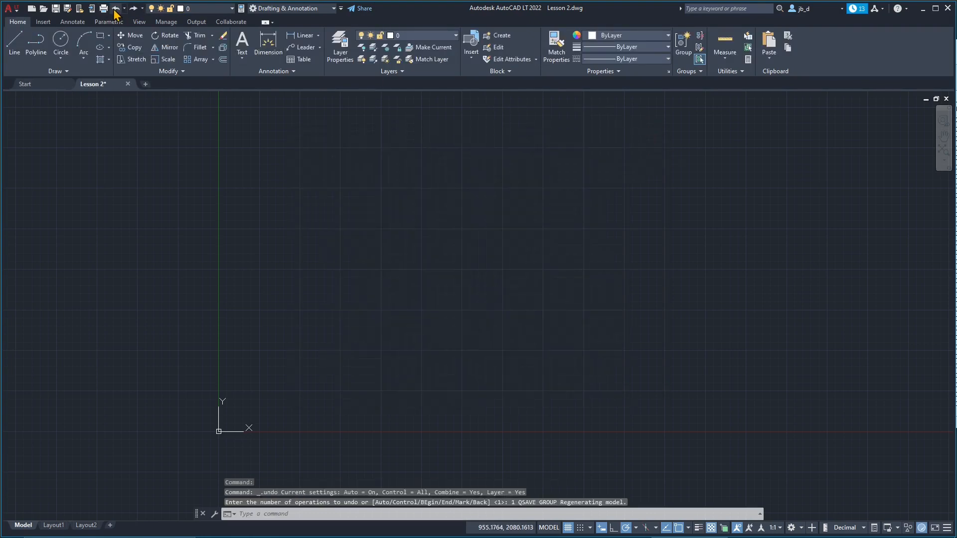
pyautogui.click(115, 9)
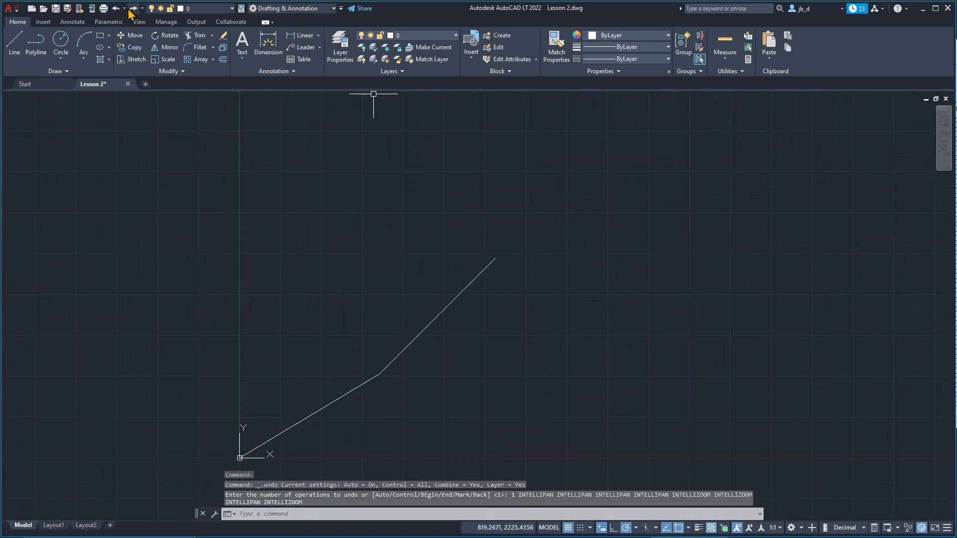
# Undo eight commands at once back through an earlier Line command, and redo the whole command history through Plot
pyautogui.click(125, 9)
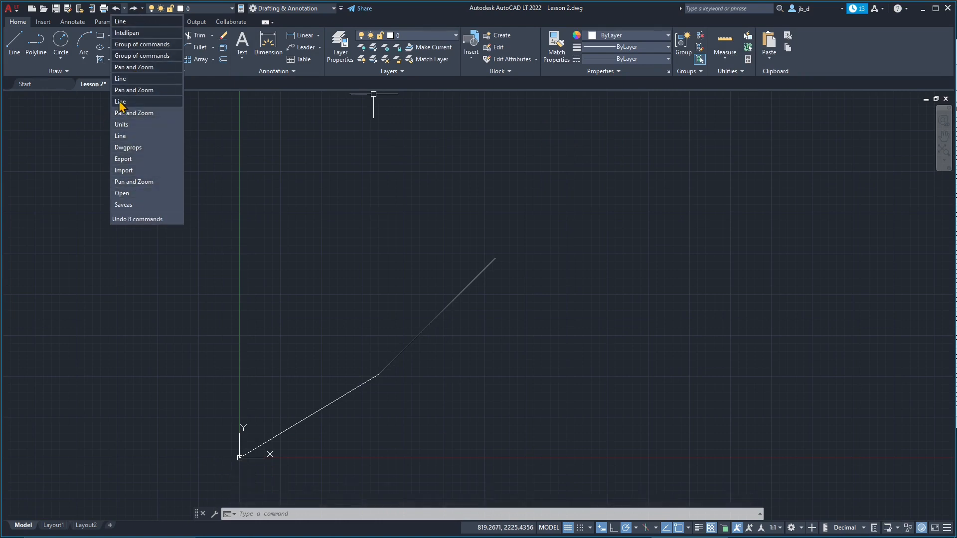
pyautogui.click(125, 102)
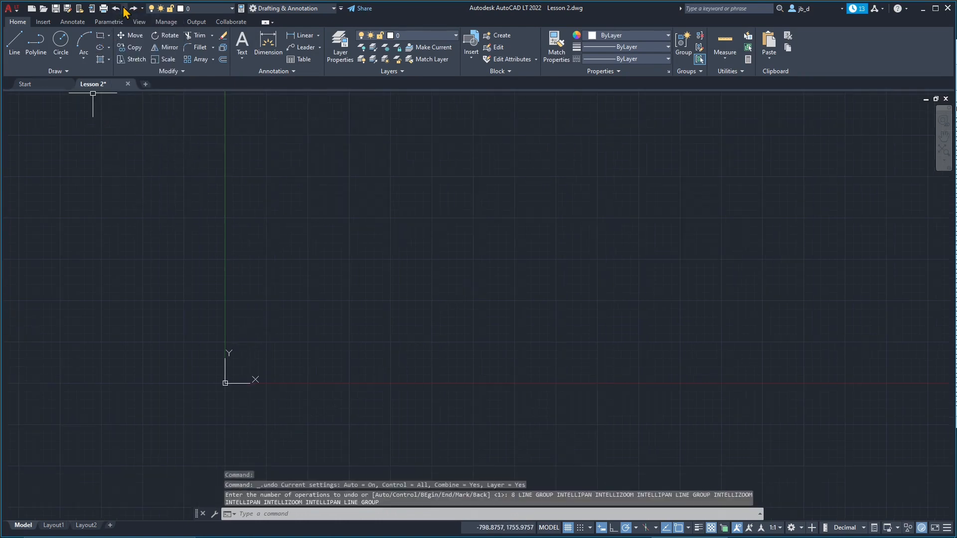
pyautogui.click(142, 8)
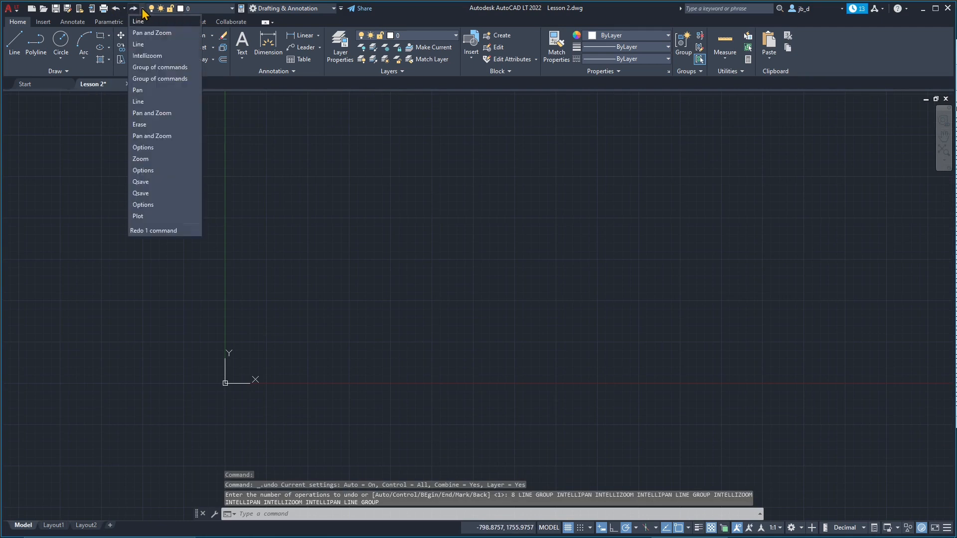
pyautogui.click(146, 217)
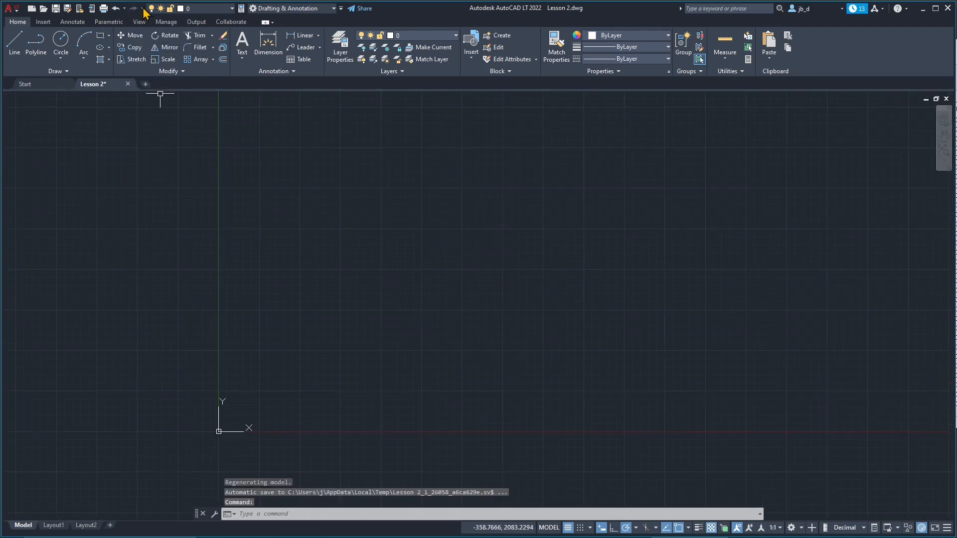
# Undo commands one by one until the Erase command is reversed and the two connected lines are restored
pyautogui.click(116, 8)
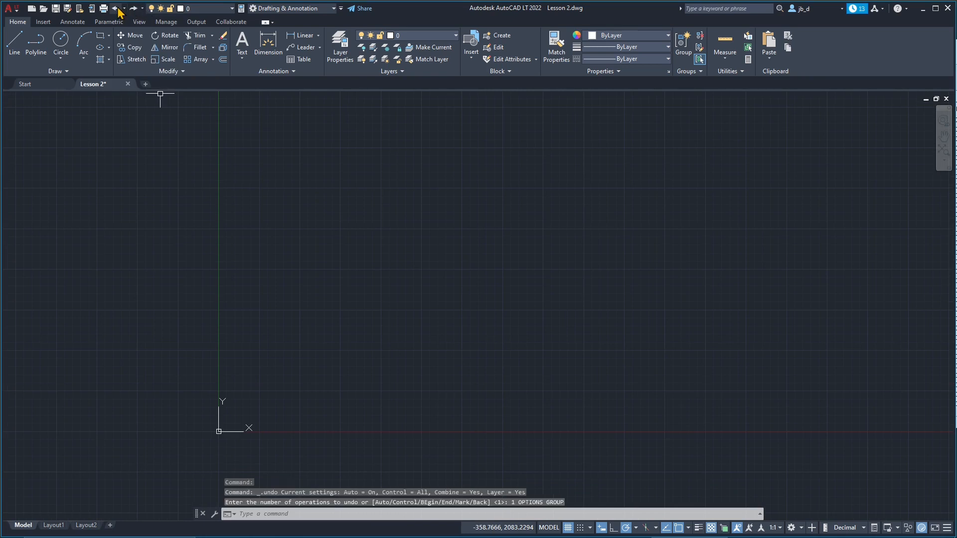
pyautogui.click(118, 8)
pyautogui.click(119, 9)
pyautogui.click(118, 9)
pyautogui.click(118, 8)
pyautogui.click(118, 9)
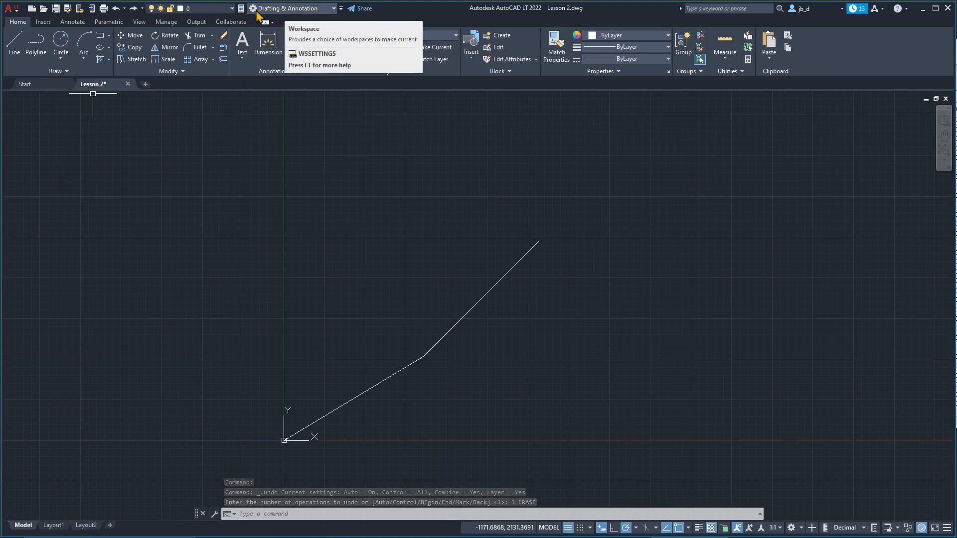
# Check the Quick Access Toolbar's customization choices, and open the workspace customization dialog
pyautogui.click(340, 9)
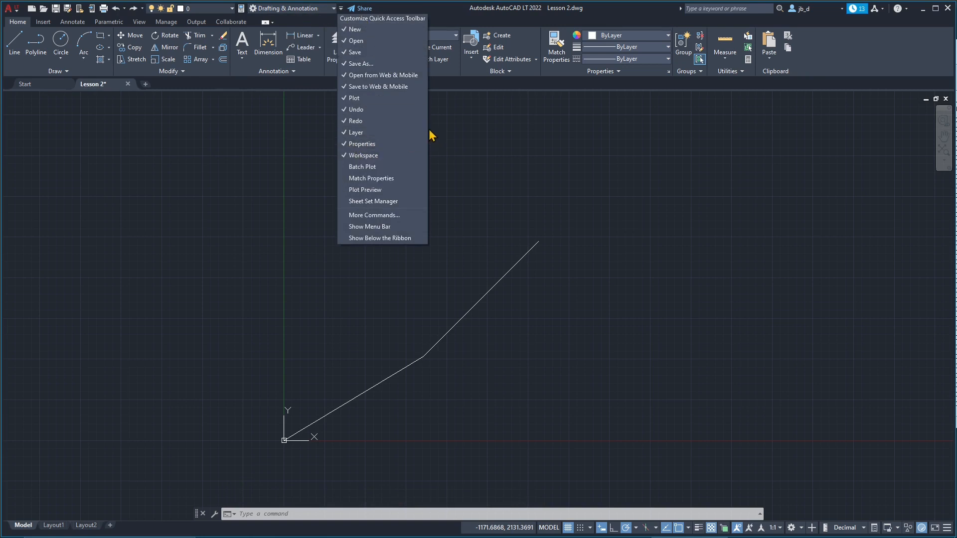
pyautogui.click(406, 4)
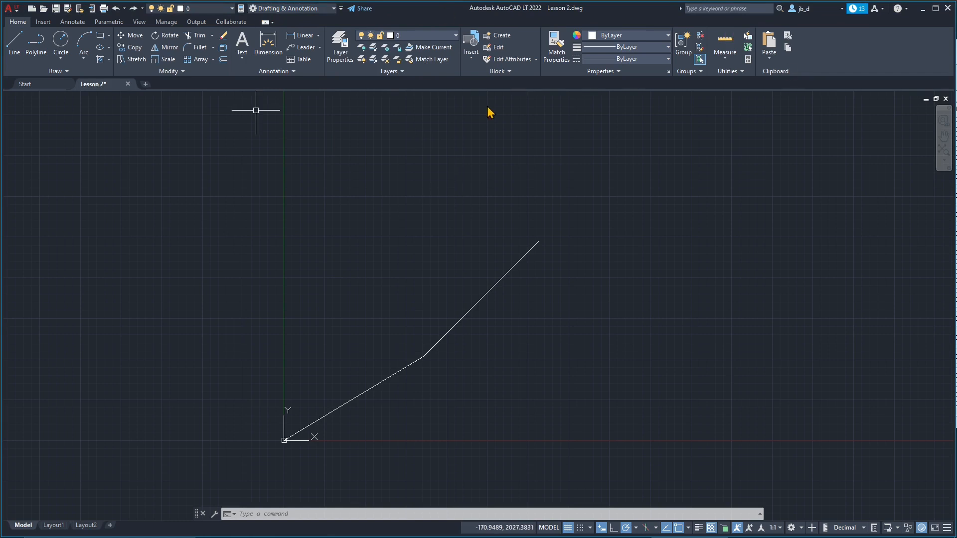
pyautogui.click(334, 10)
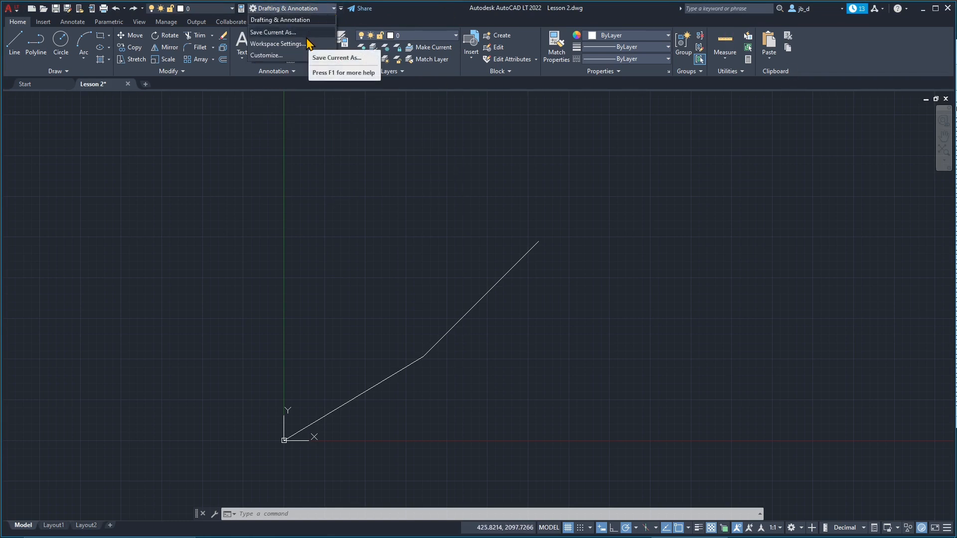
pyautogui.click(279, 59)
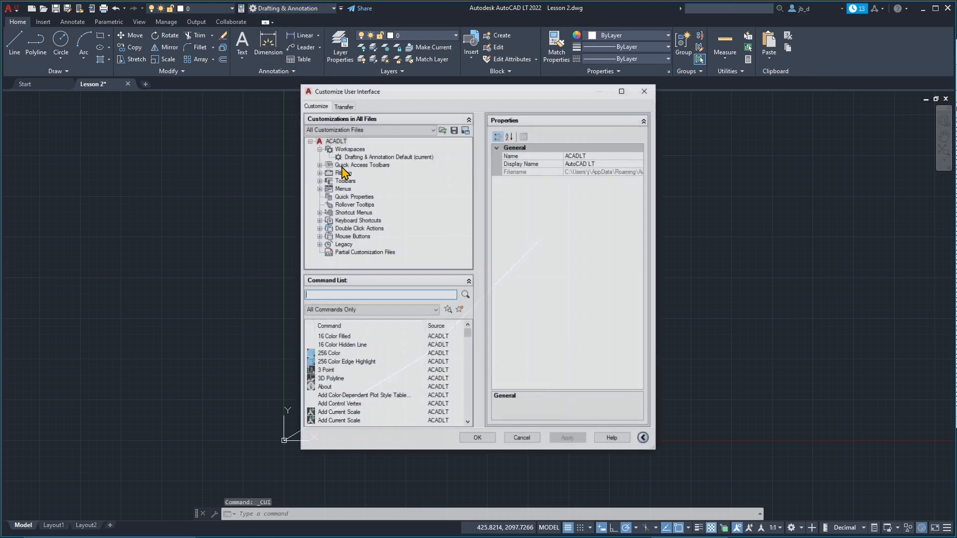
pyautogui.moveTo(388, 97); pyautogui.dragTo(368, 78)
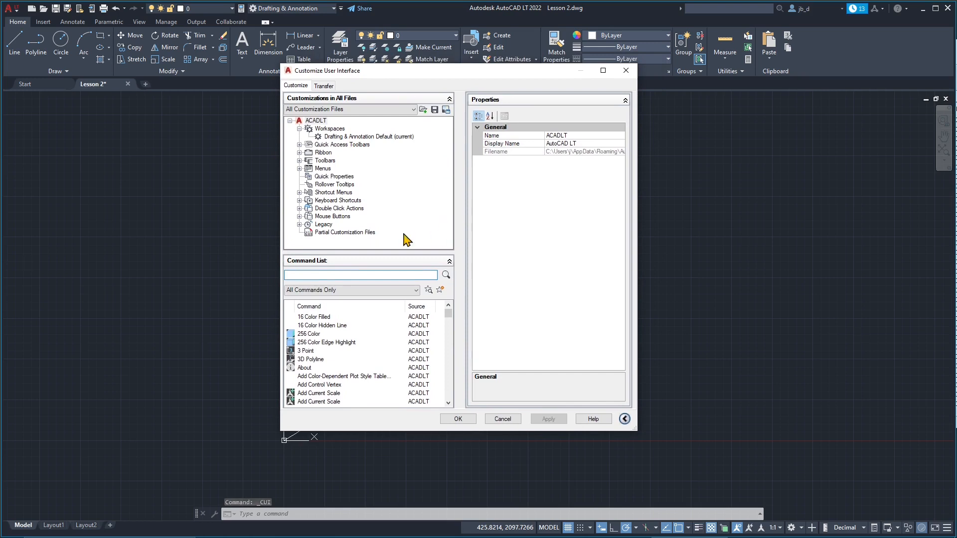
# Inspect the ACADLT customization tree and the contents of the Drafting & Annotation Default workspace
pyautogui.click(289, 121)
pyautogui.click(321, 121)
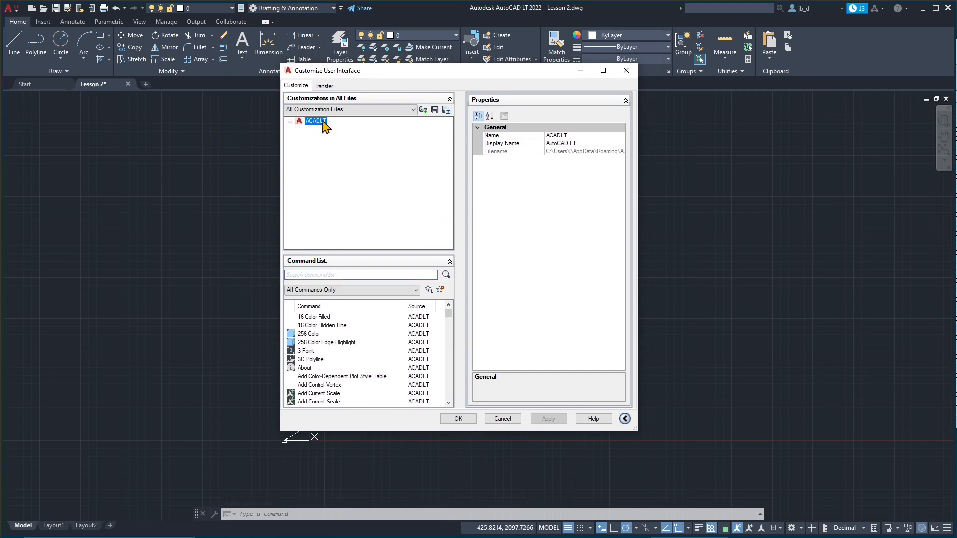
pyautogui.click(289, 121)
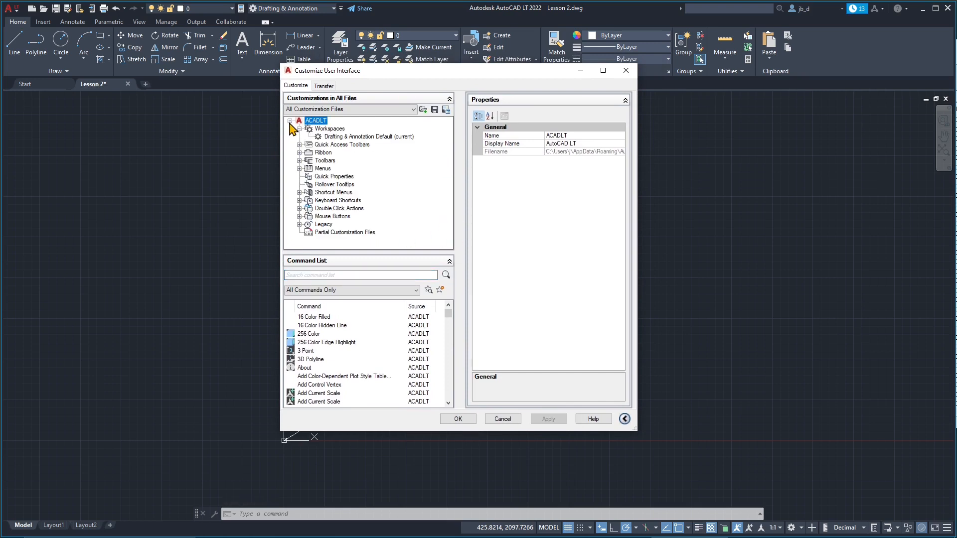
pyautogui.click(328, 130)
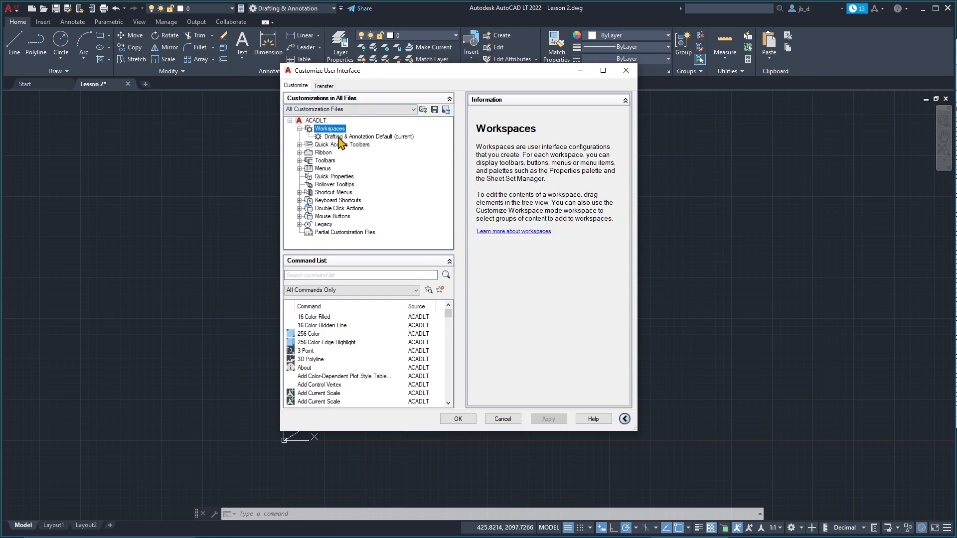
pyautogui.click(339, 137)
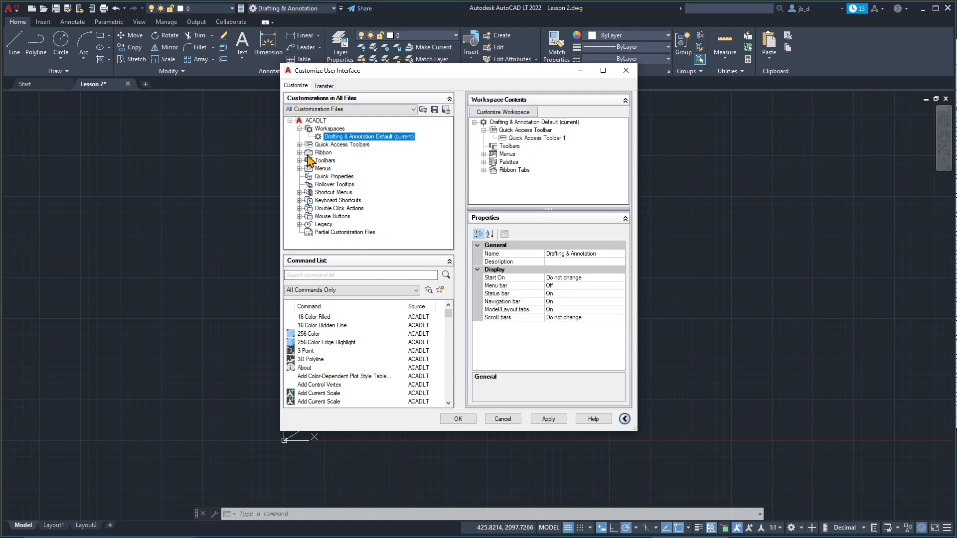
# Examine the Insert menu's DWG Reference entry and browse the command list, leaving the customization dialog without saving
pyautogui.click(299, 169)
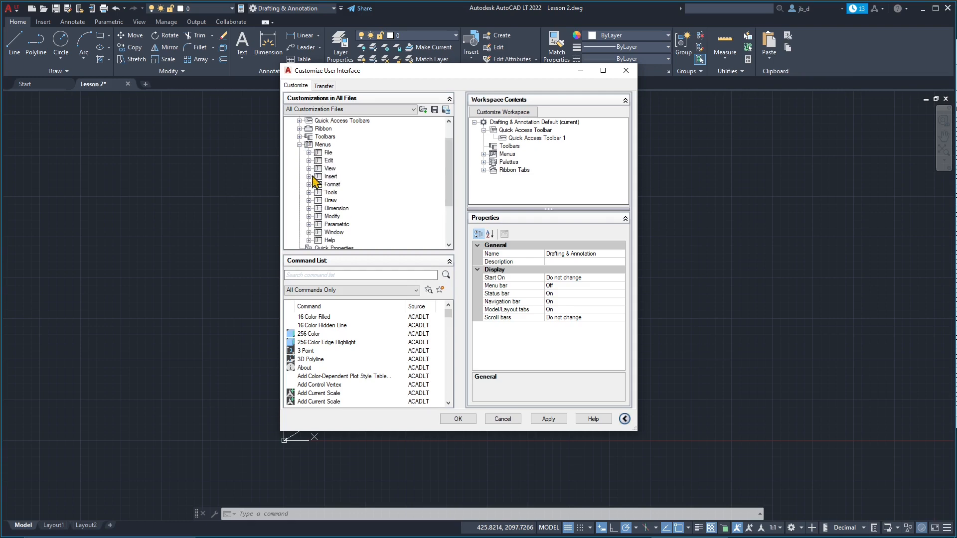
pyautogui.click(309, 177)
pyautogui.scroll(1, 317, 160)
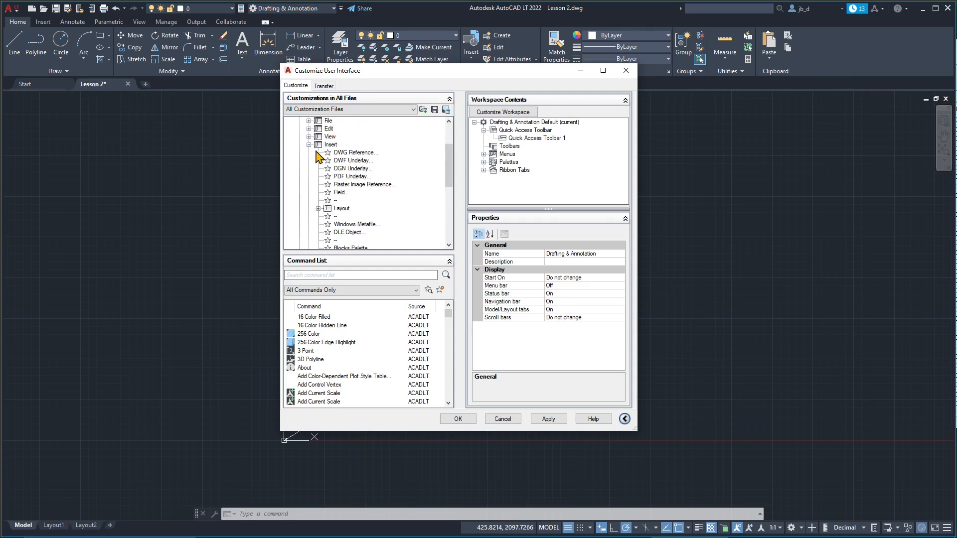
pyautogui.click(326, 153)
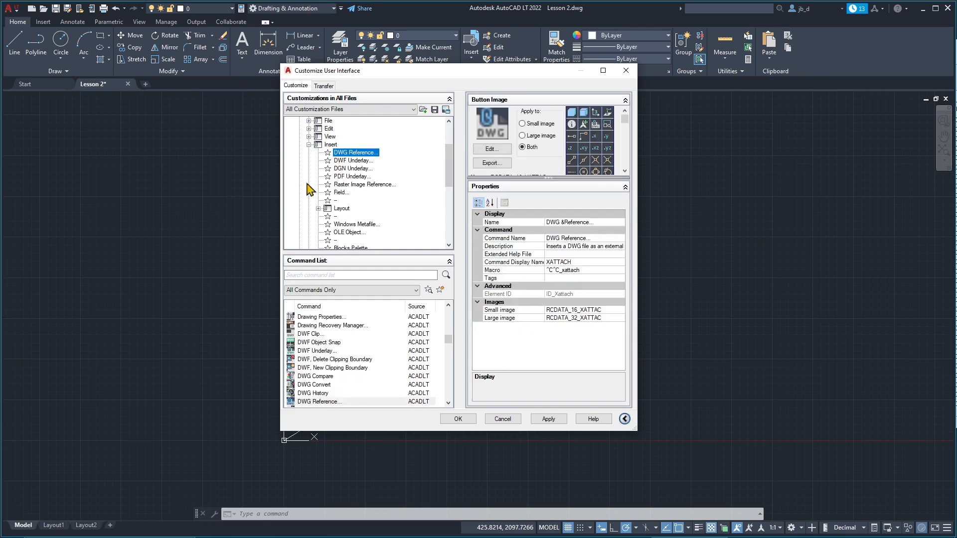
pyautogui.click(309, 145)
pyautogui.scroll(-2, 349, 203)
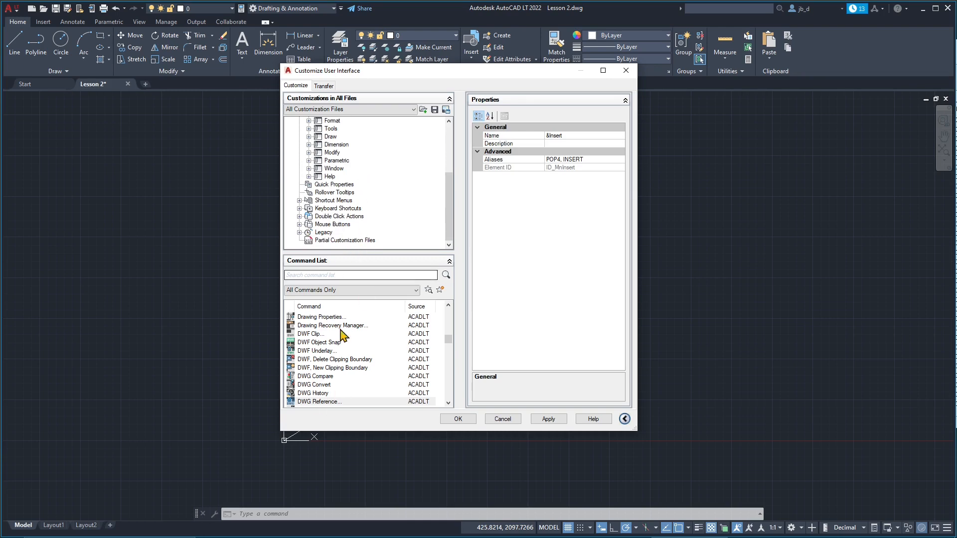
pyautogui.scroll(-3, 344, 339)
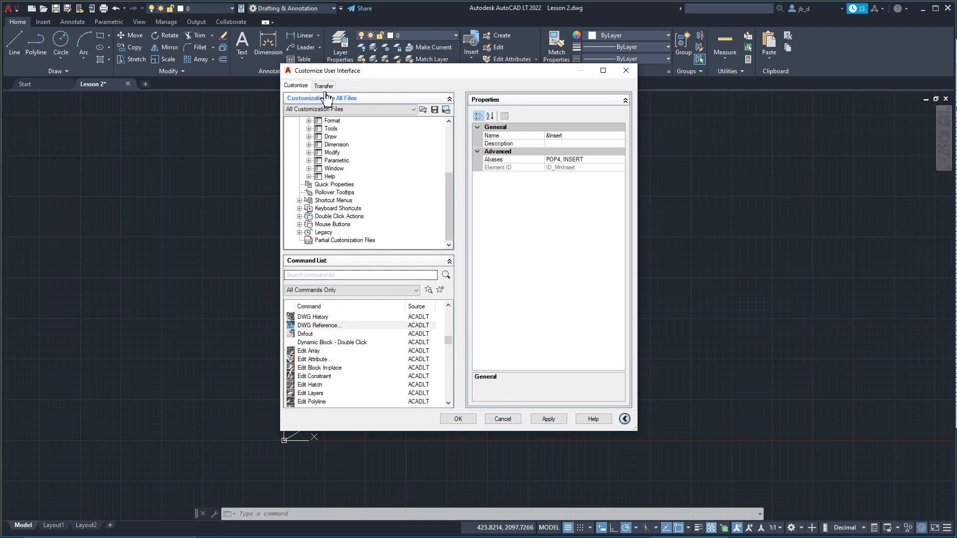
pyautogui.click(502, 418)
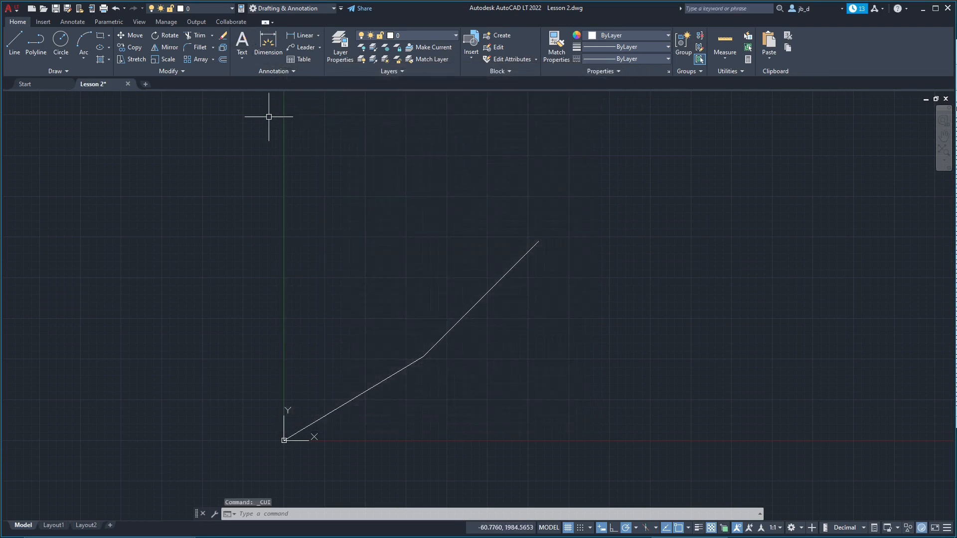
# Open the Properties palette, widen it and dock it along the left side of the drawing area
pyautogui.click(241, 8)
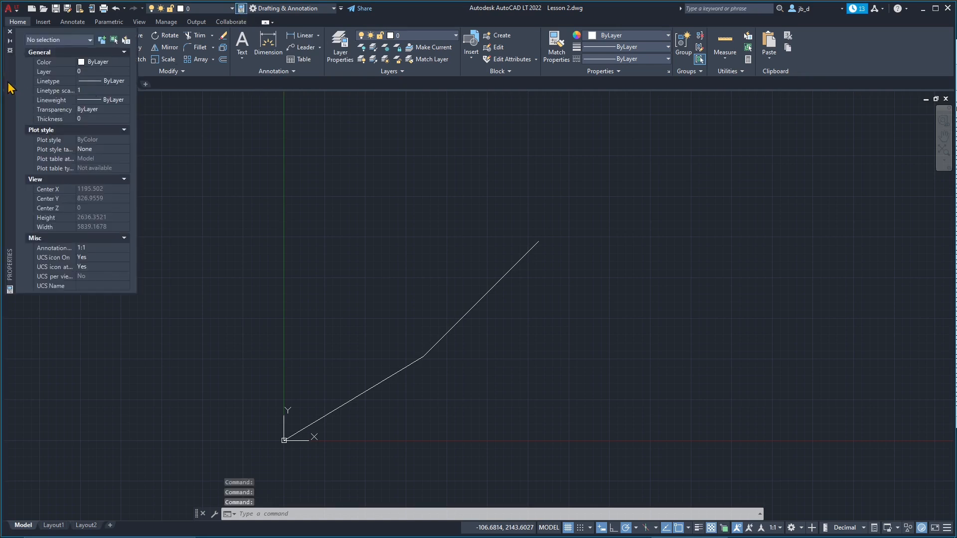
pyautogui.moveTo(9, 78); pyautogui.dragTo(161, 214)
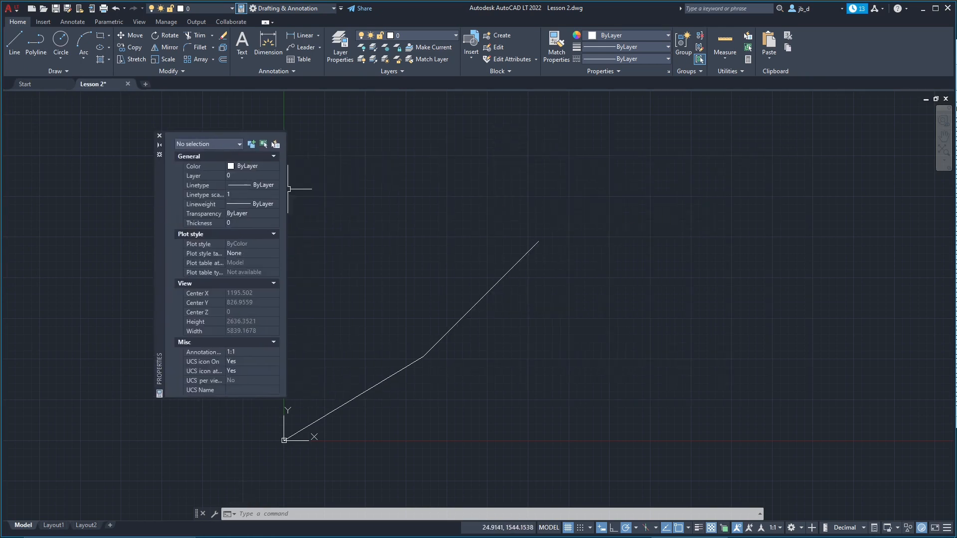
pyautogui.moveTo(288, 189); pyautogui.dragTo(365, 191)
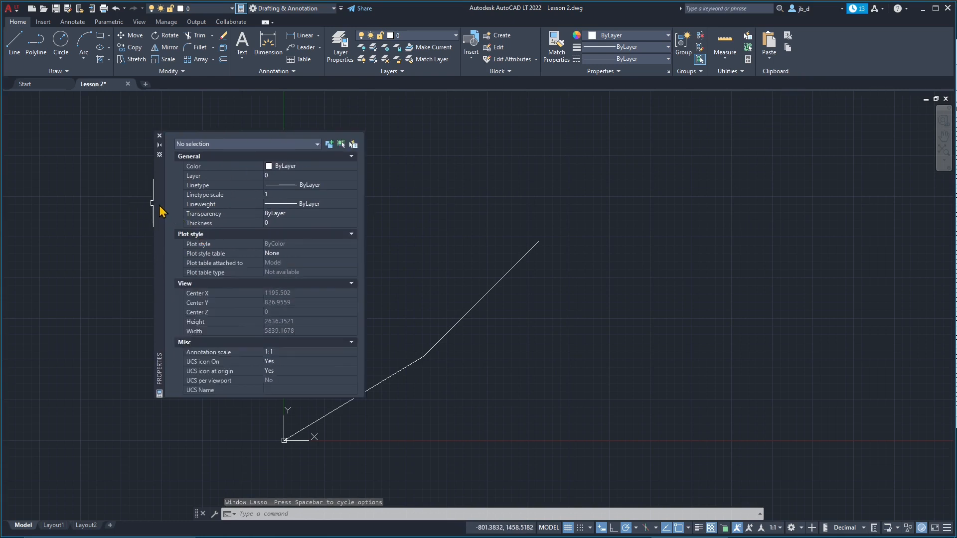
pyautogui.moveTo(156, 207); pyautogui.dragTo(2, 247)
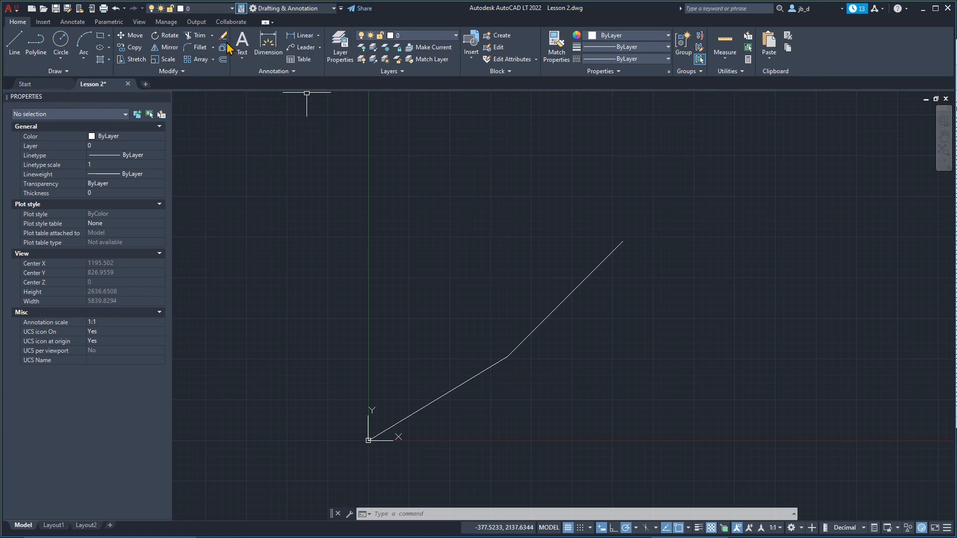
# View the available workspace choices, and open the user interface customization dialog from the management tools and close it
pyautogui.click(333, 9)
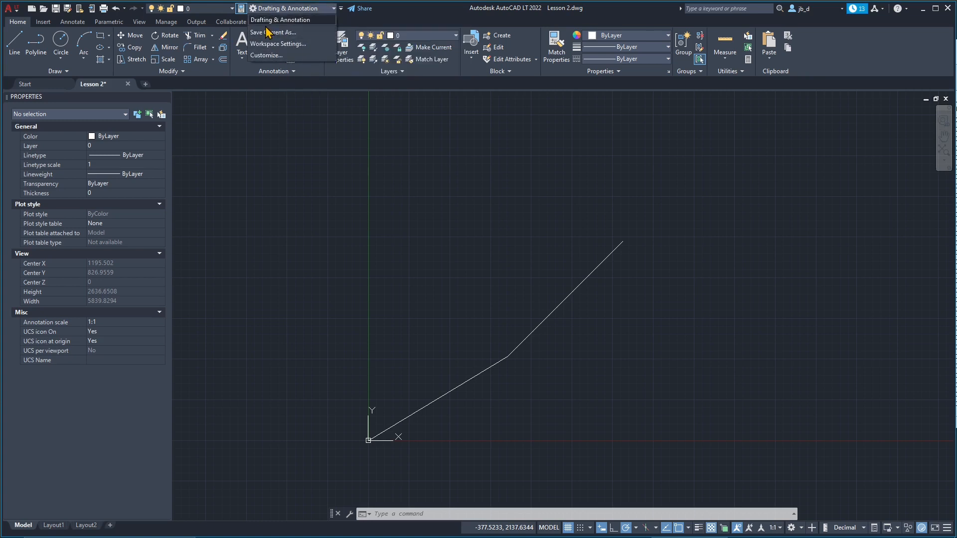
pyautogui.click(441, 11)
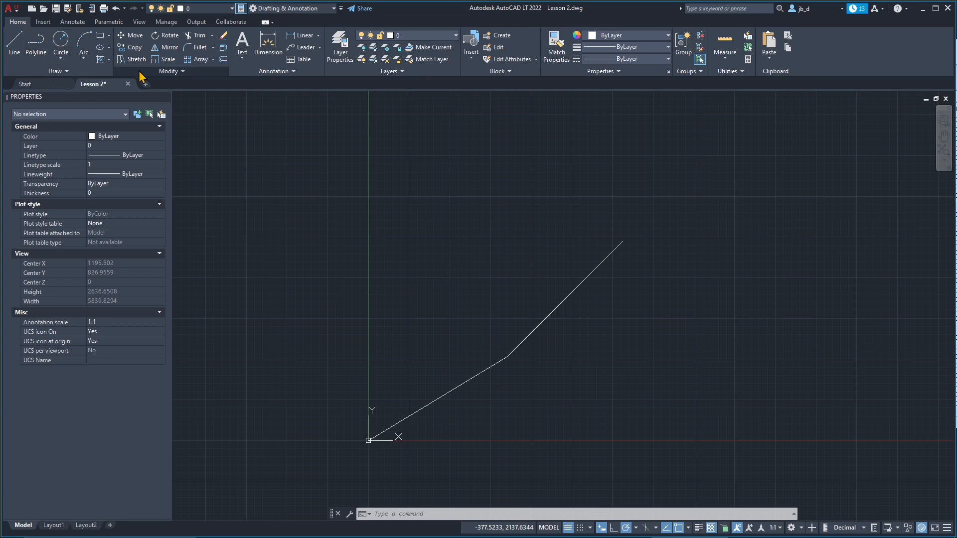
pyautogui.click(172, 23)
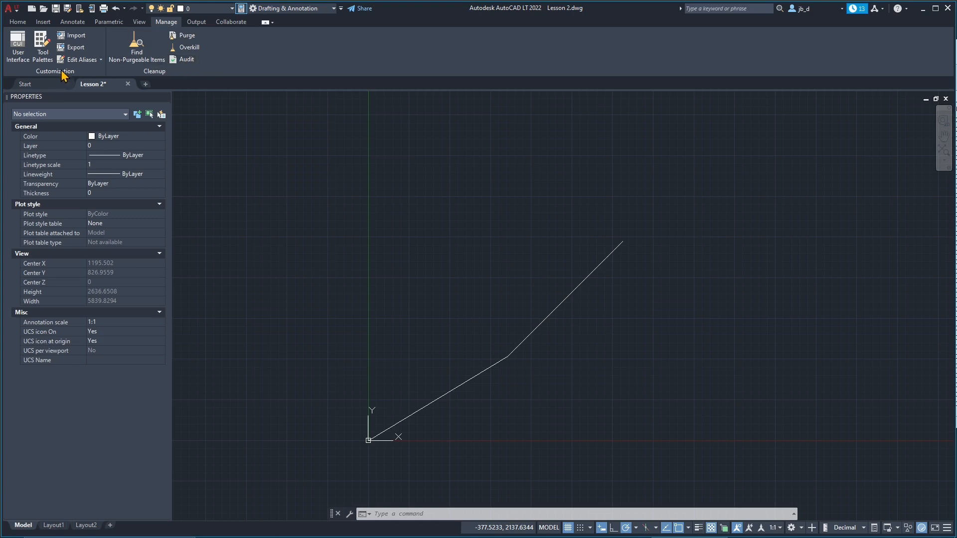
pyautogui.click(25, 64)
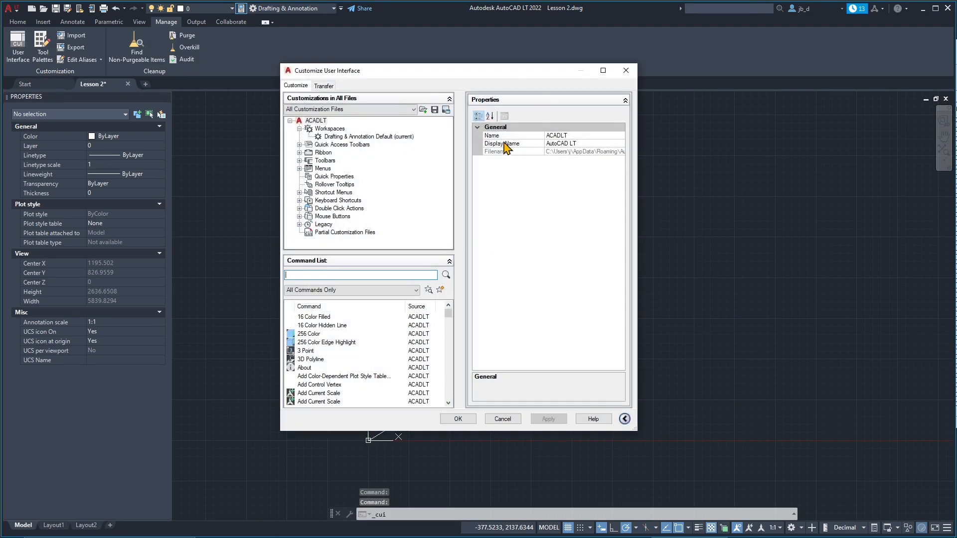
pyautogui.click(626, 70)
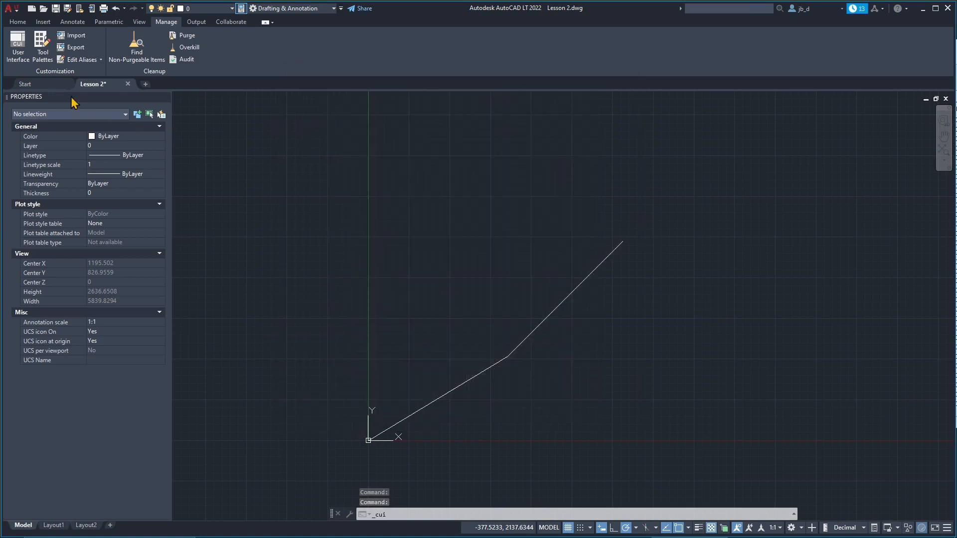
# Open the tool palettes customization and dismiss its dialog, then move the floating Tool Palettes window into the drawing area and close it
pyautogui.click(49, 58)
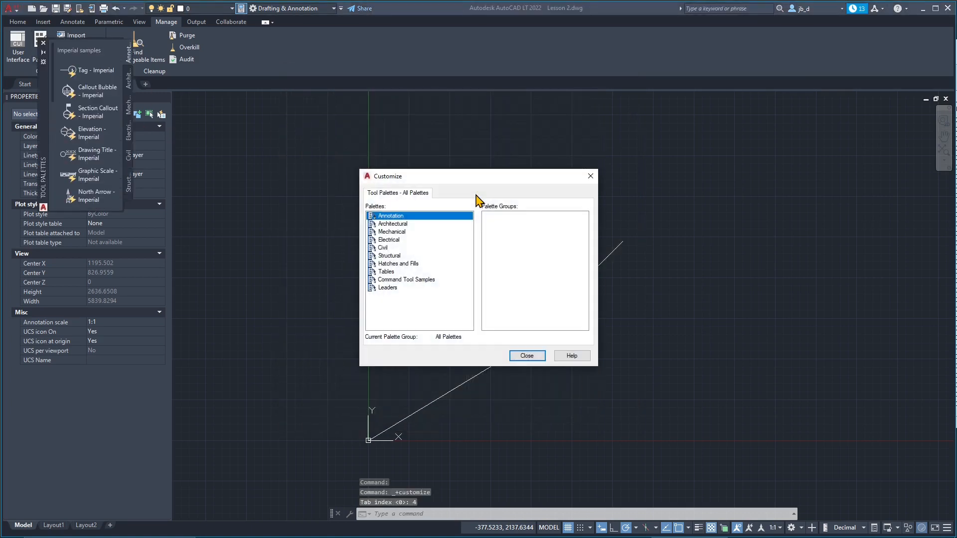
pyautogui.click(590, 176)
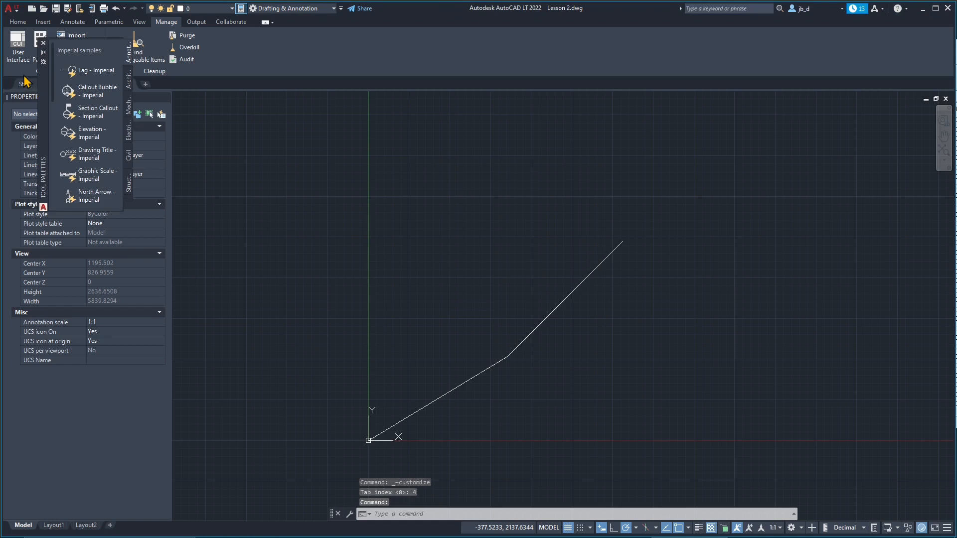
pyautogui.moveTo(43, 89); pyautogui.dragTo(260, 172)
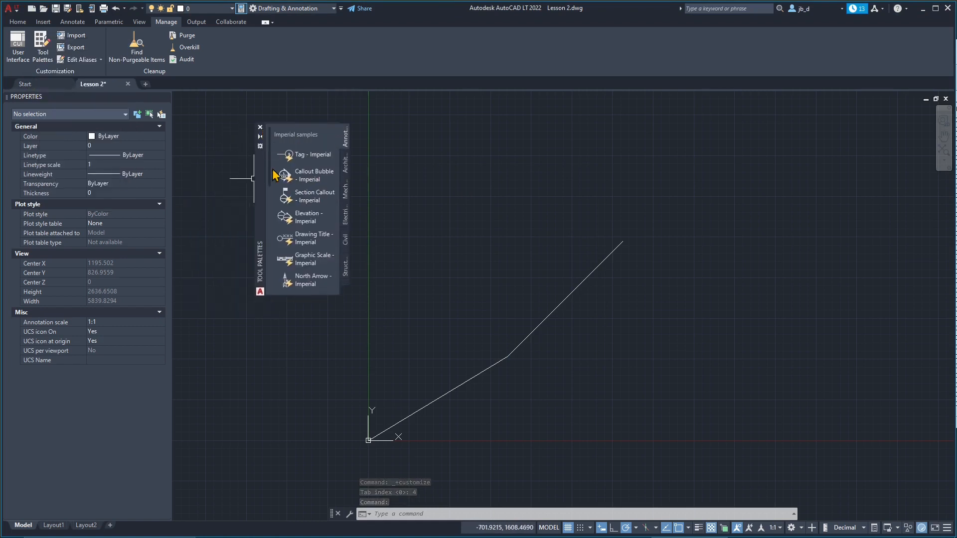
pyautogui.click(260, 128)
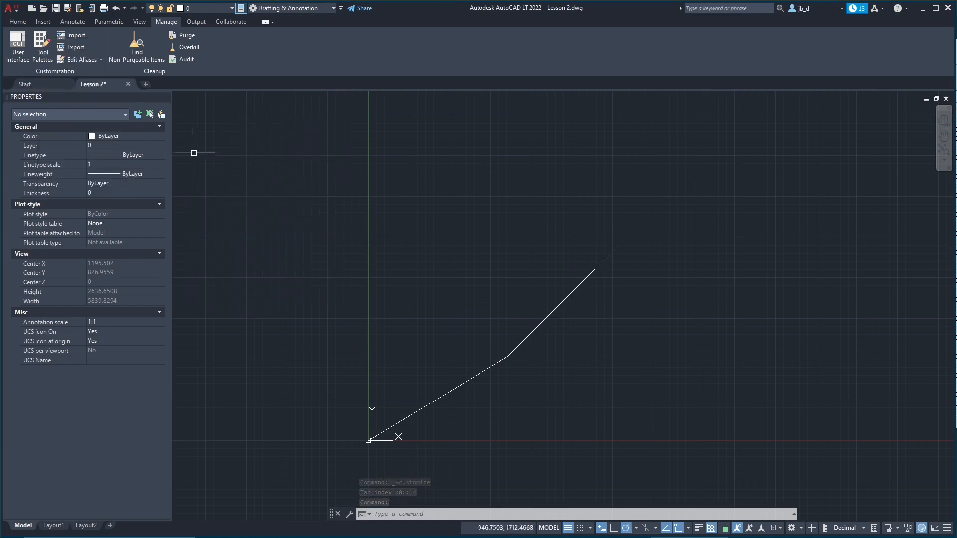
# Open the user interface customization, browse its command list and view the Shortcut Menus, Quick Properties and Menus descriptions
pyautogui.click(18, 47)
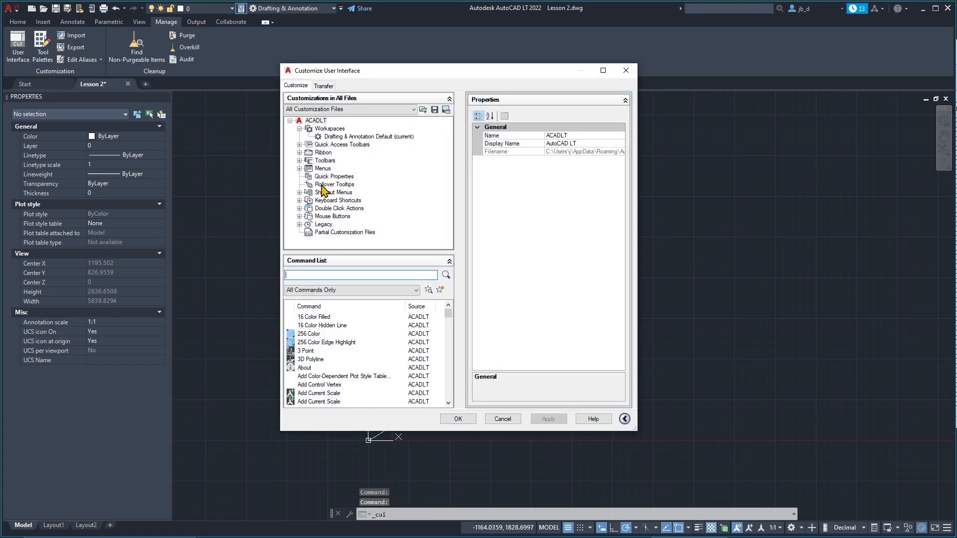
pyautogui.scroll(-5, 351, 348)
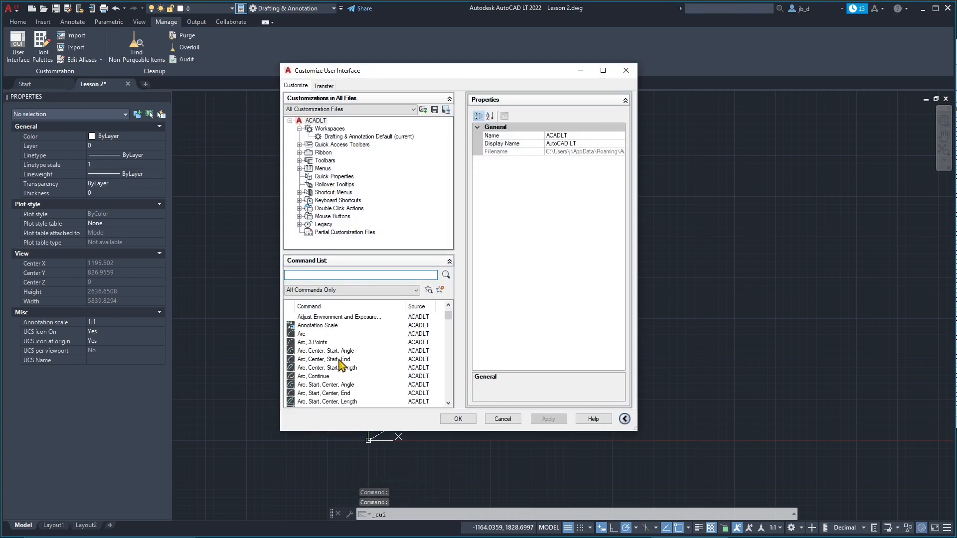
pyautogui.click(341, 193)
pyautogui.click(332, 176)
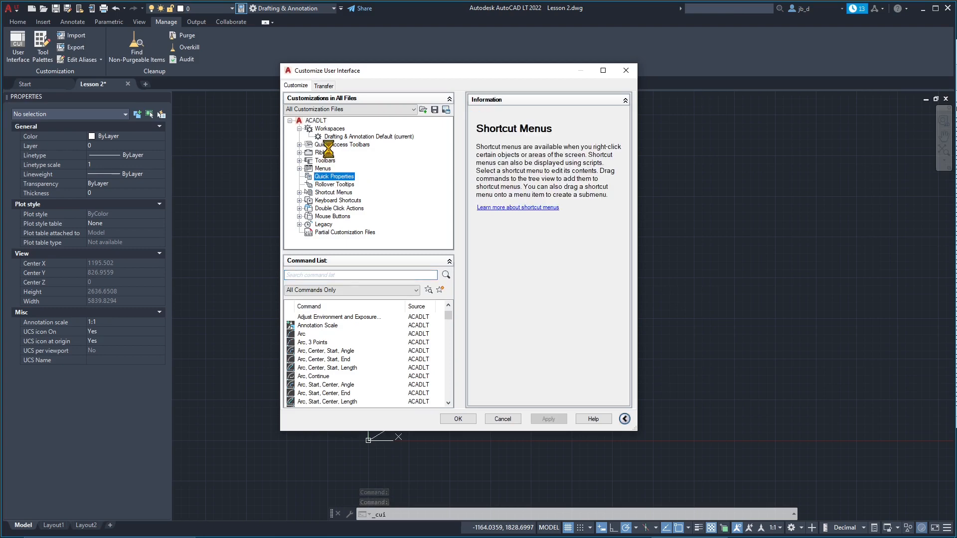
pyautogui.click(325, 169)
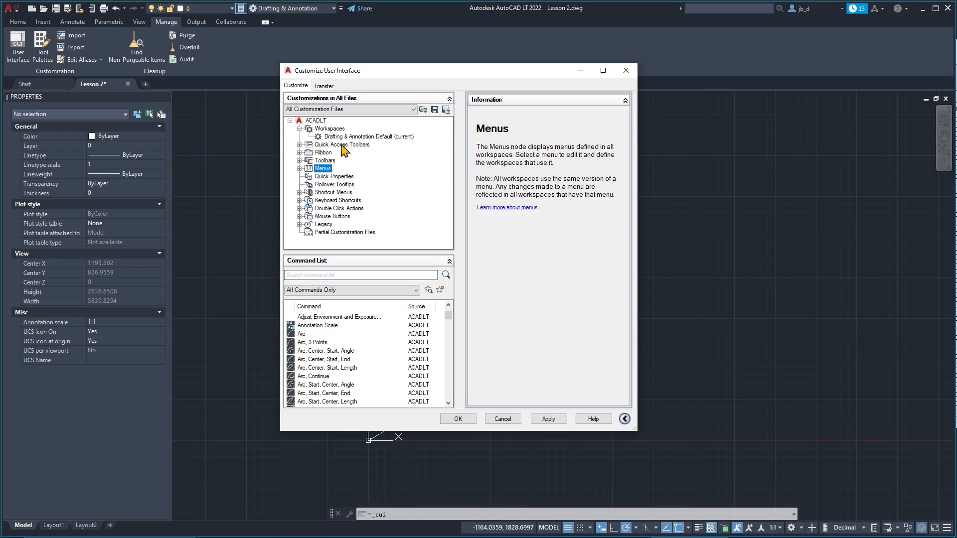
# Examine the Quick Access Toolbars, Ribbon, Legacy and expanded Double Click Actions nodes, and exit the customization discarding unsaved changes
pyautogui.click(342, 145)
pyautogui.click(329, 153)
pyautogui.click(334, 176)
pyautogui.click(343, 209)
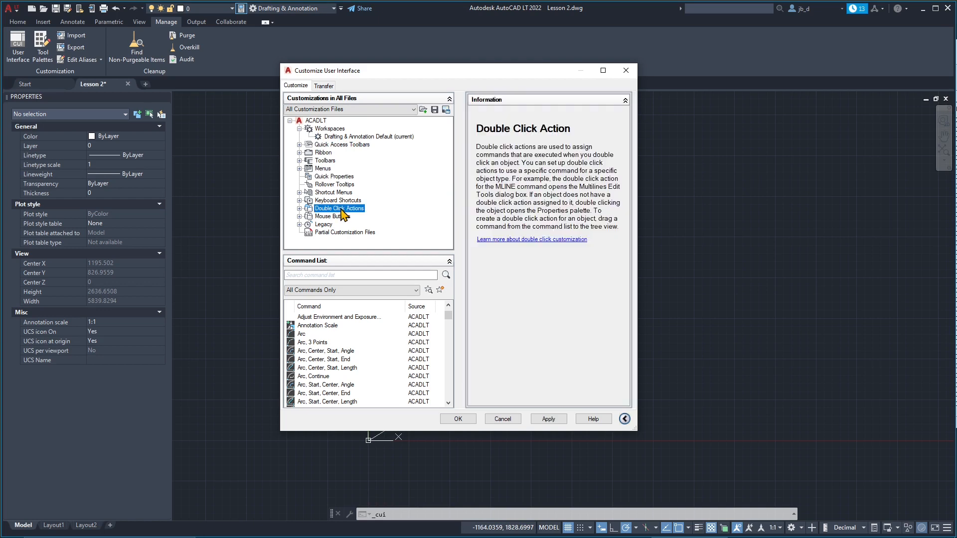
pyautogui.click(324, 224)
pyautogui.click(319, 209)
pyautogui.click(299, 209)
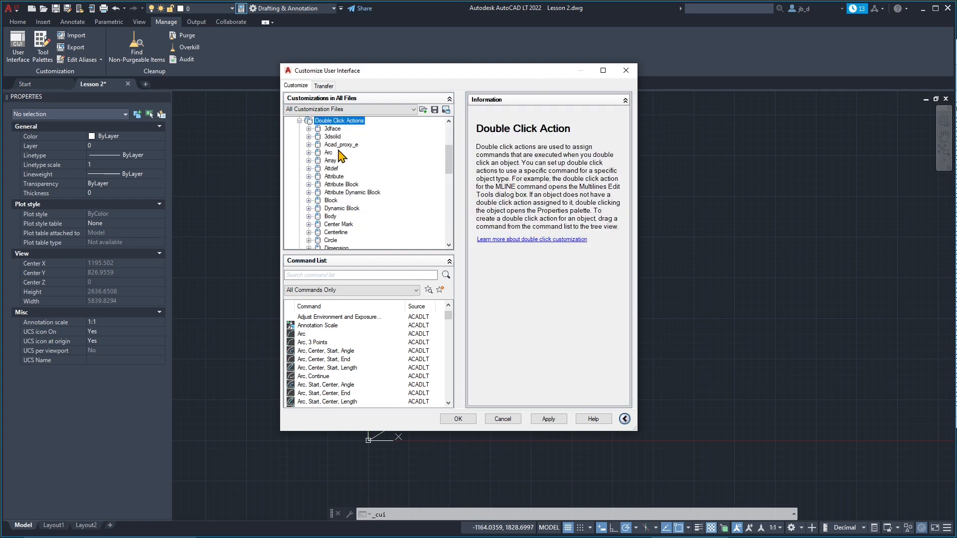
pyautogui.click(625, 70)
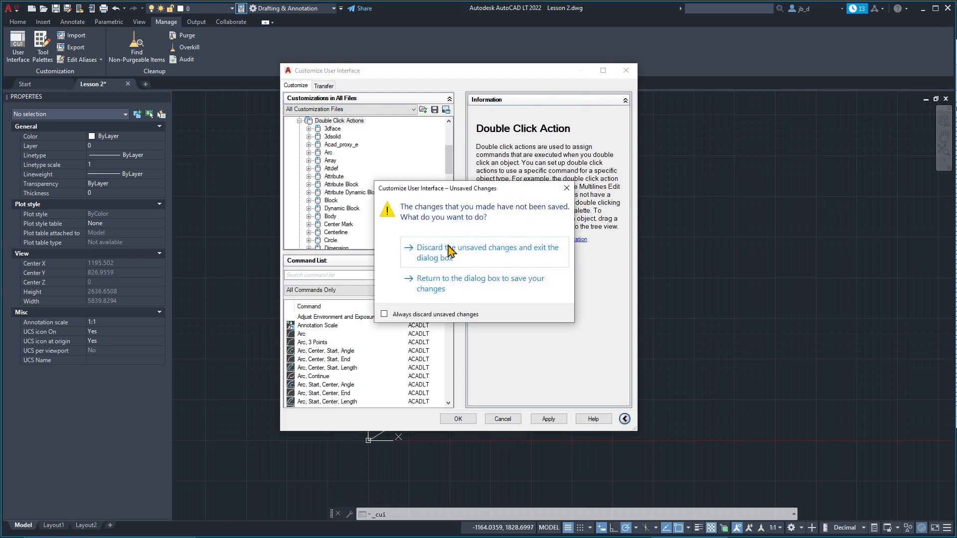
pyautogui.click(476, 261)
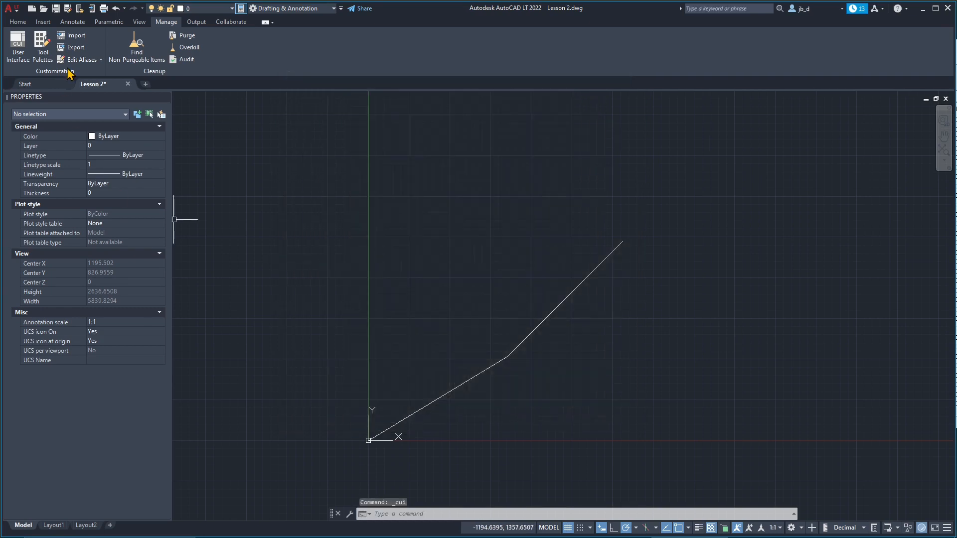
# Toggle the UCS icon and the navigation bar off and back on with the viewport tools
pyautogui.click(139, 22)
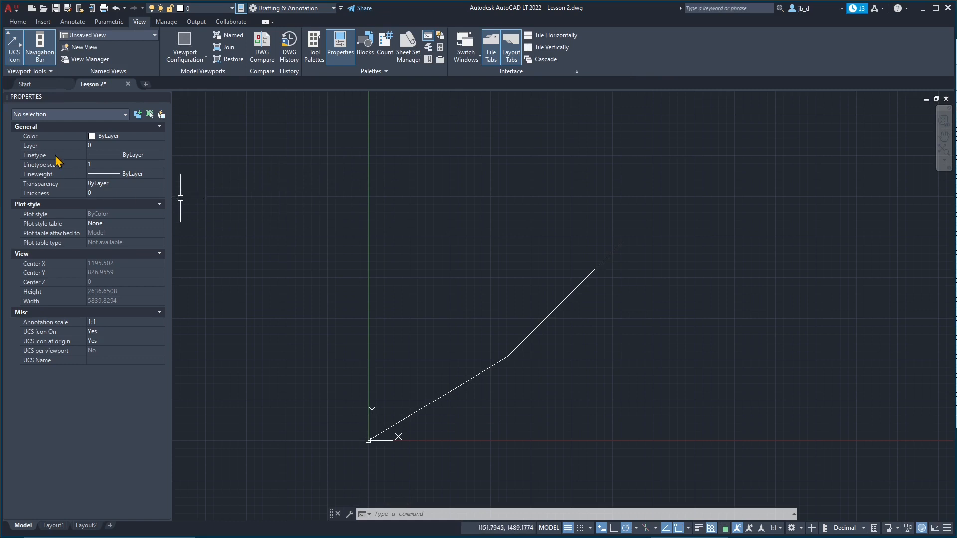
pyautogui.click(14, 60)
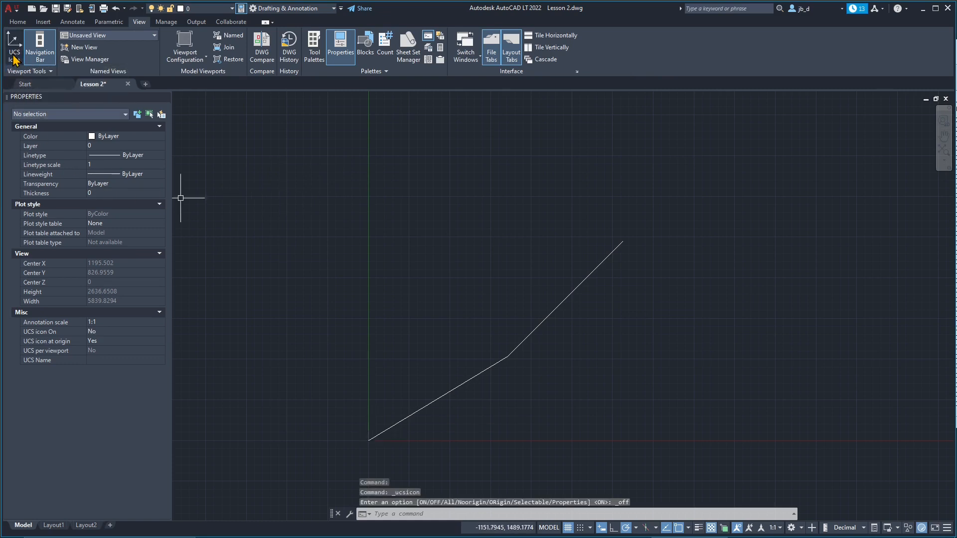
pyautogui.click(14, 59)
pyautogui.click(14, 60)
pyautogui.click(15, 61)
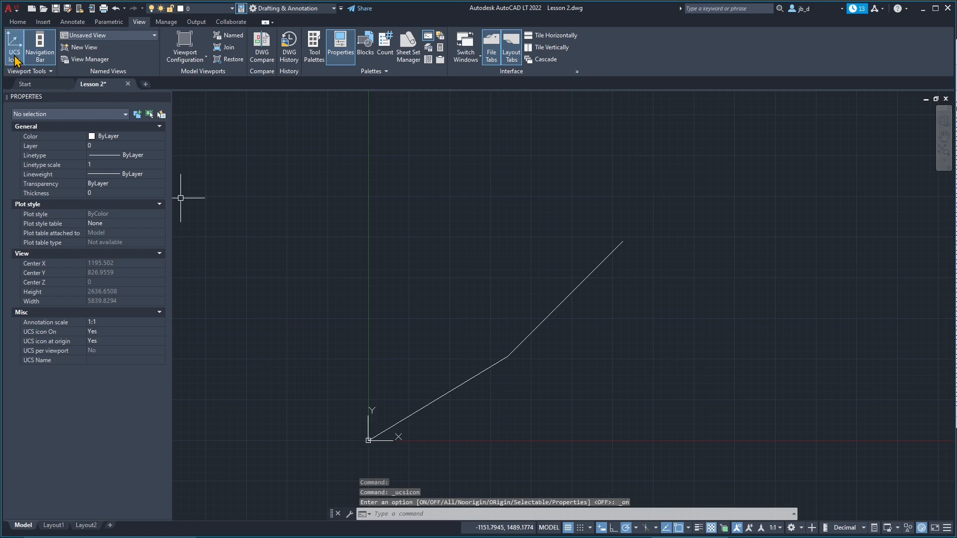
pyautogui.click(15, 60)
pyautogui.click(15, 61)
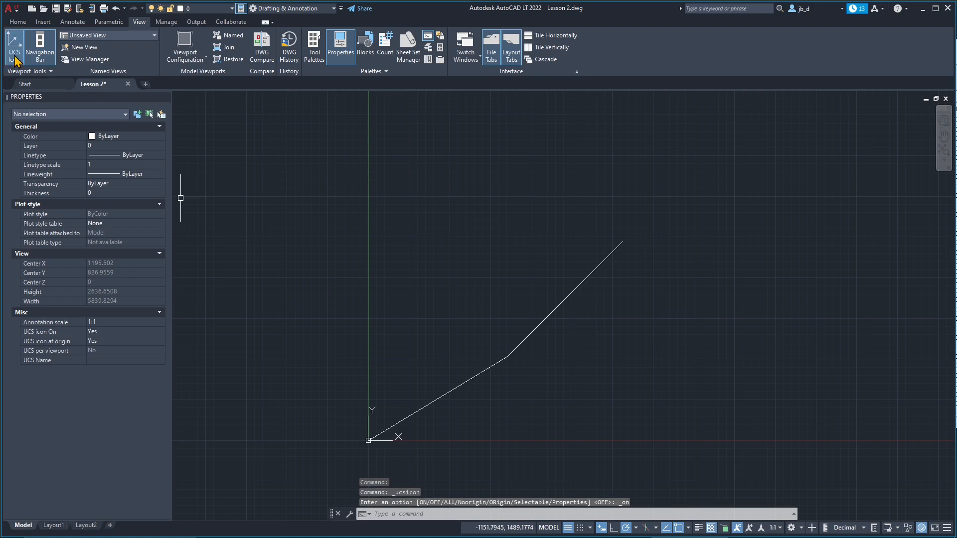
pyautogui.click(42, 62)
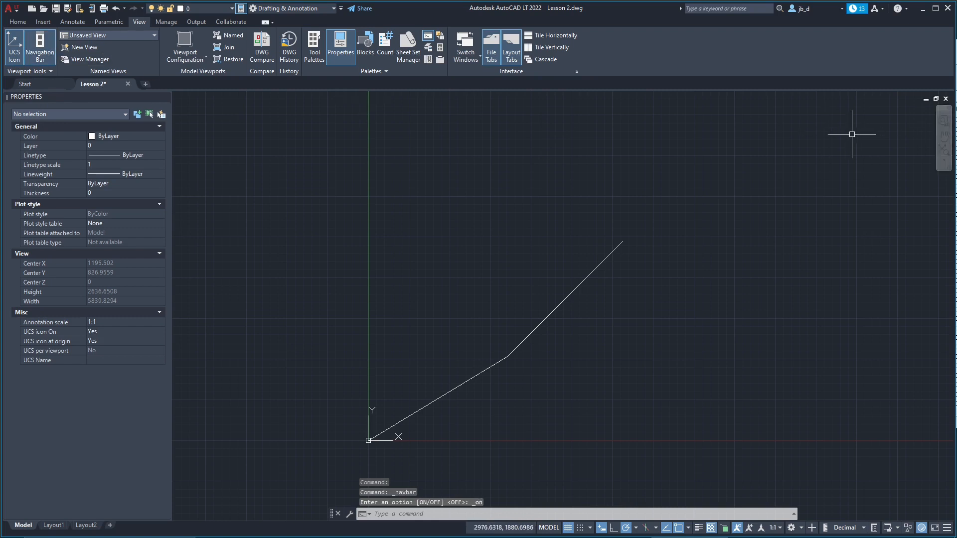
# Pan the drawing with the navigation bar's Pan tool and apply Zoom Extents to the two lines
pyautogui.moveTo(852, 134)
pyautogui.mouseDown(button='middle')
pyautogui.moveTo(808, 132)
pyautogui.moveTo(833, 128)
pyautogui.mouseUp(button='middle')
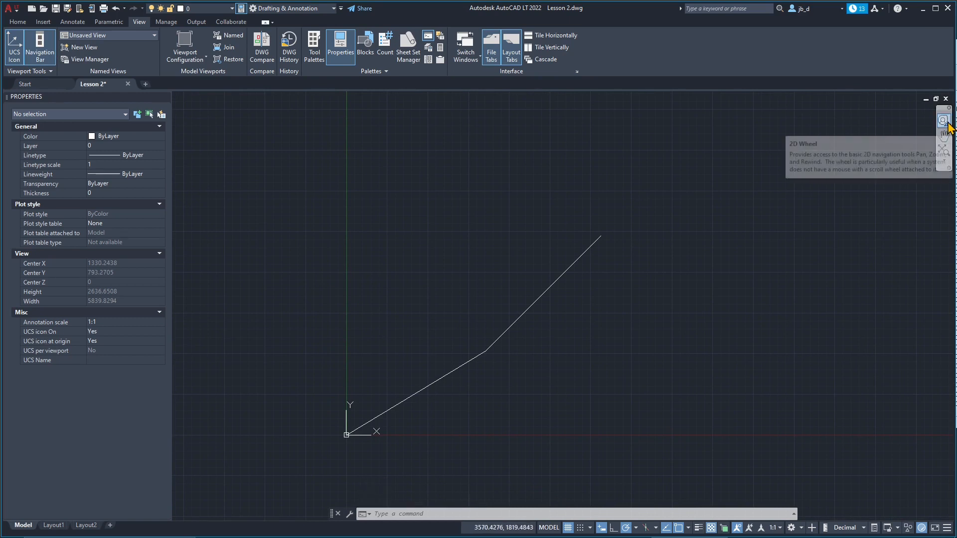
pyautogui.click(944, 142)
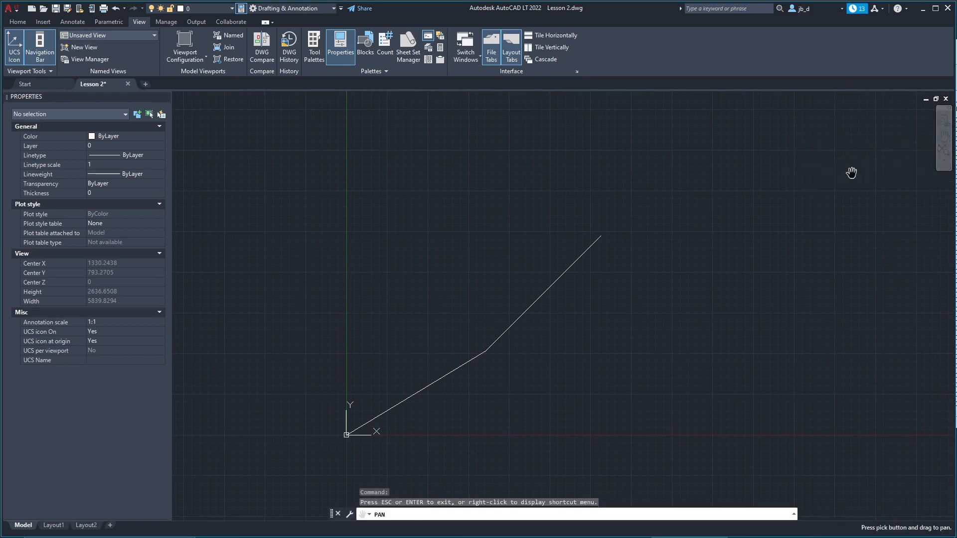
pyautogui.moveTo(708, 215)
pyautogui.mouseDown()
pyautogui.moveTo(583, 235)
pyautogui.moveTo(711, 181)
pyautogui.moveTo(675, 208)
pyautogui.mouseUp()
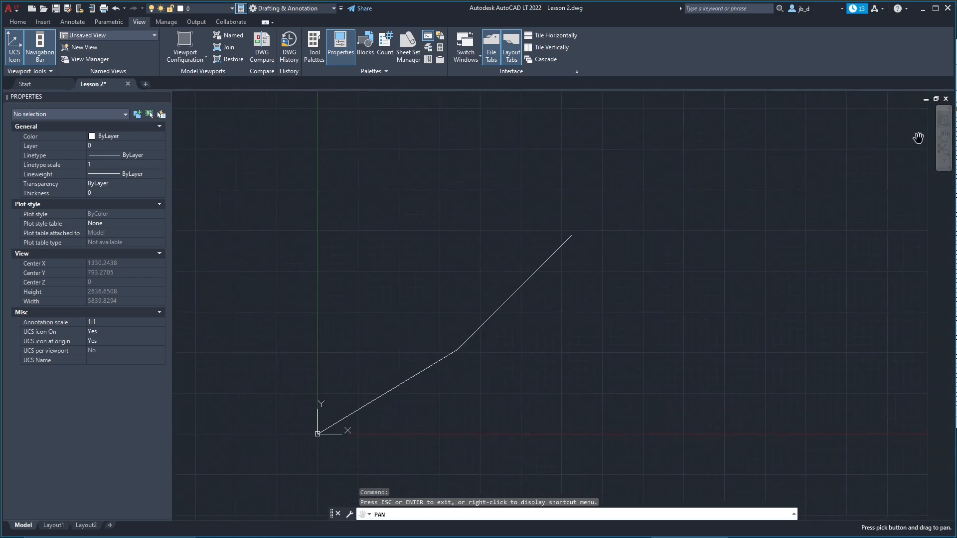
pyautogui.click(944, 160)
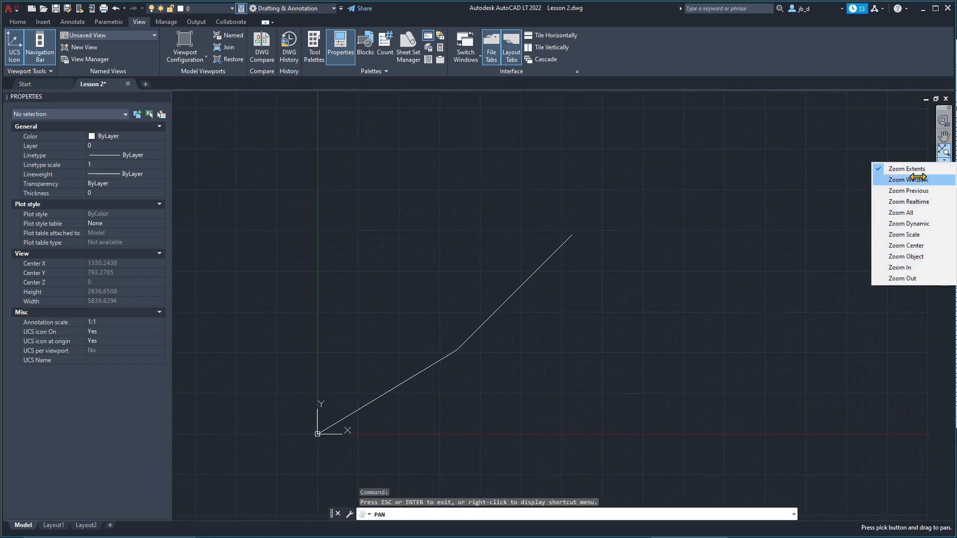
pyautogui.click(906, 168)
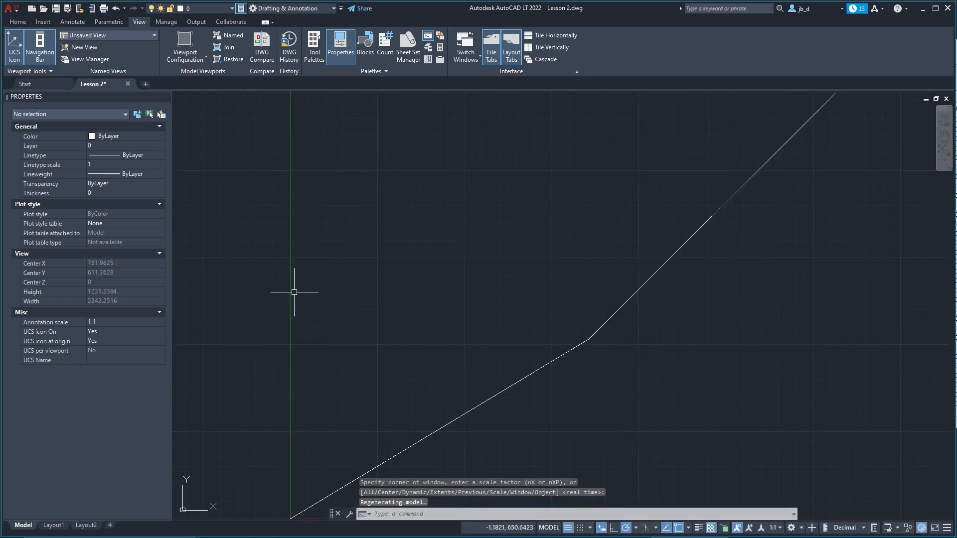
pyautogui.scroll(-2, 294, 292)
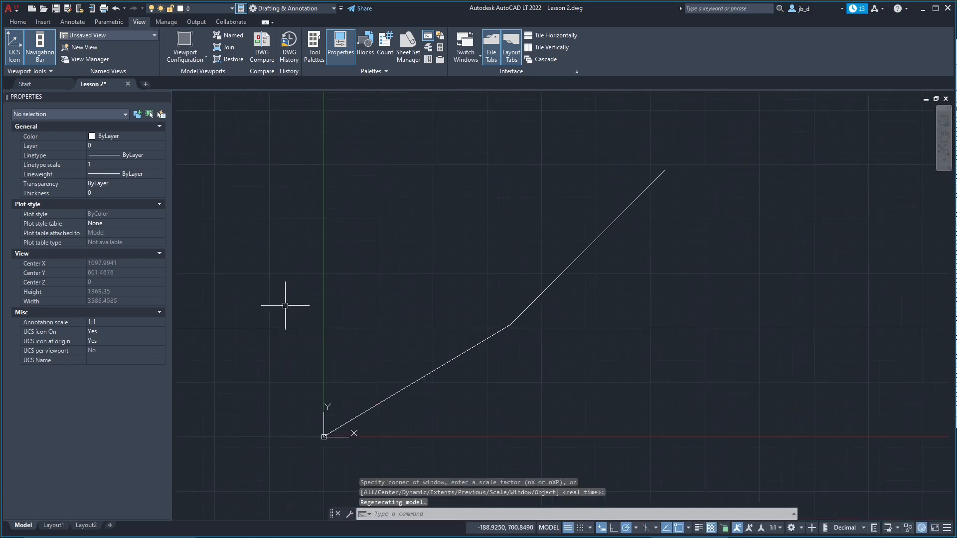
# Use Zoom Window to enlarge the area around the upper line, and zoom back out
pyautogui.click(944, 160)
pyautogui.click(930, 180)
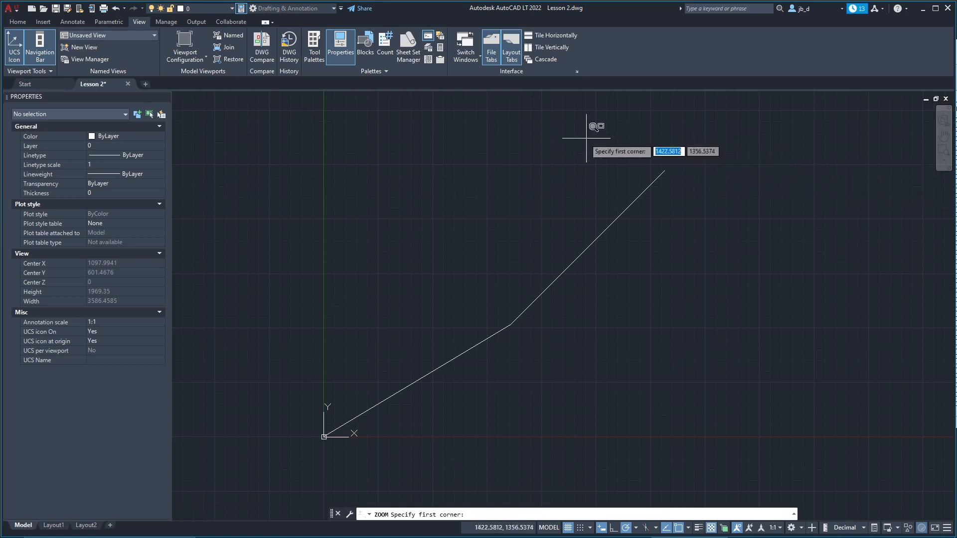
pyautogui.click(379, 134)
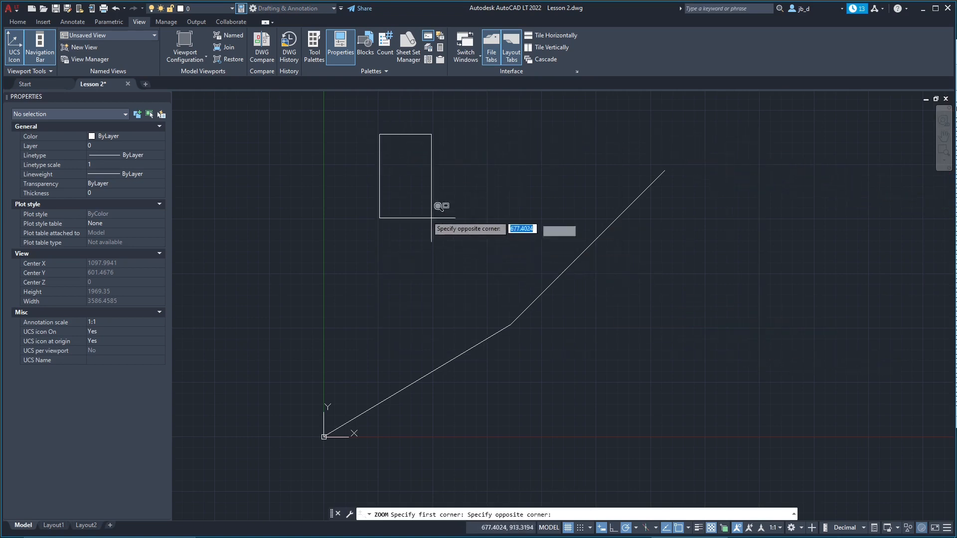
pyautogui.click(801, 379)
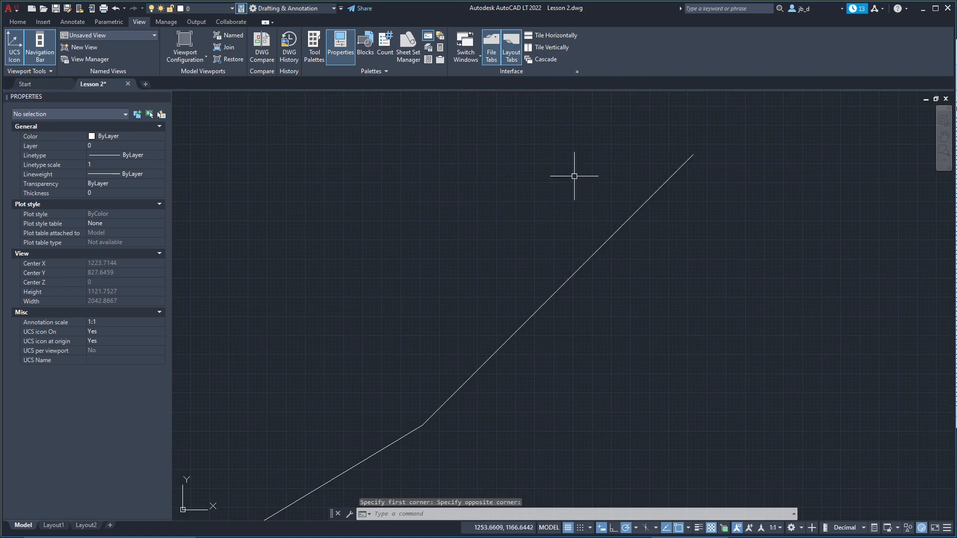
pyautogui.scroll(-4, 600, 182)
# Practise crossing, lasso and window selections on the two lines, and clear the selection
pyautogui.click(716, 126)
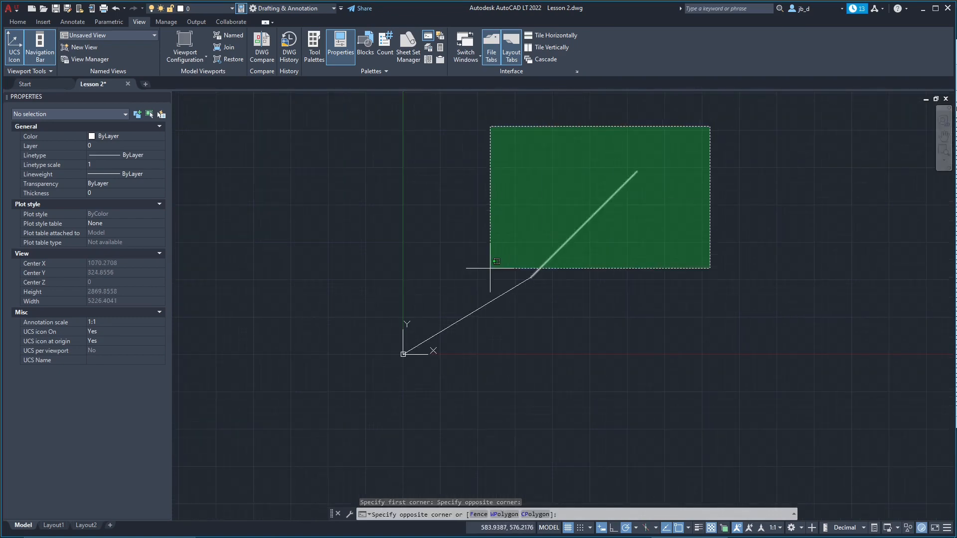
pyautogui.click(444, 181)
pyautogui.click(421, 144)
pyautogui.moveTo(461, 173); pyautogui.dragTo(711, 326)
pyautogui.click(711, 325)
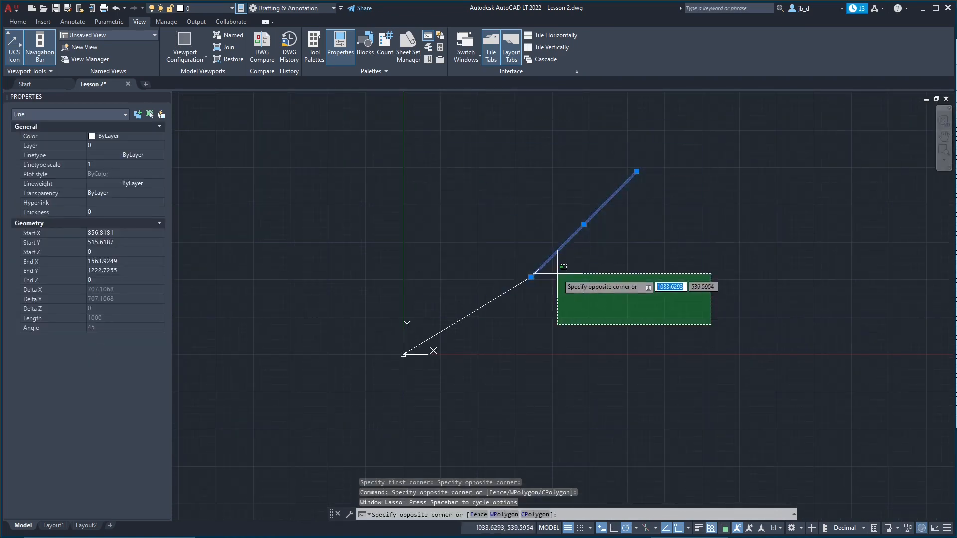
pyautogui.click(557, 273)
pyautogui.click(423, 130)
pyautogui.click(599, 298)
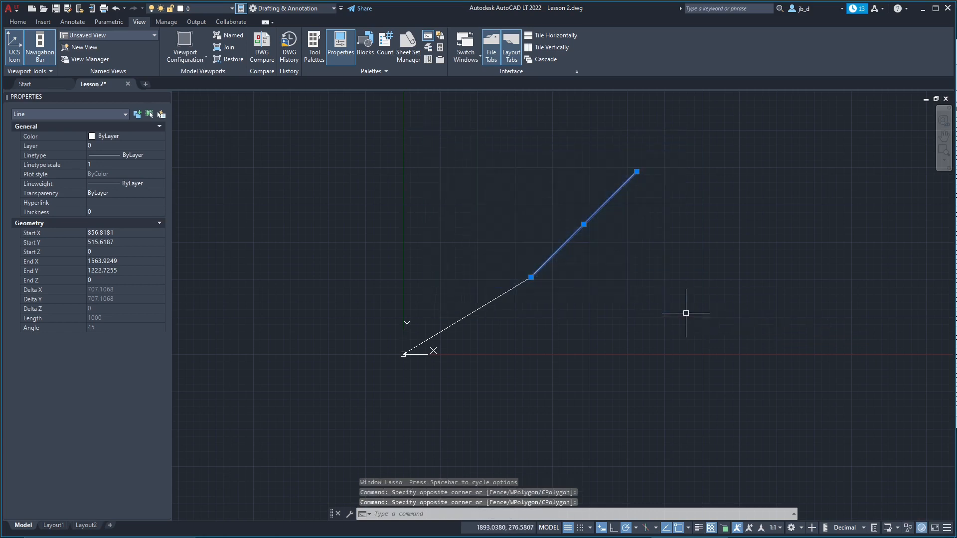
pyautogui.press('Escape')
pyautogui.press('Escape')
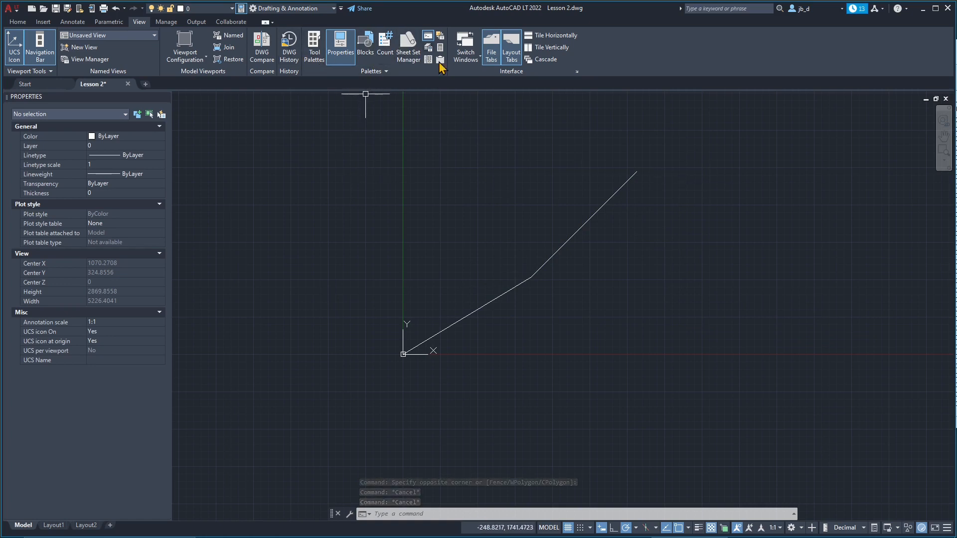
# Open the Tool Palettes, switch to the Mechanical palette and dock the window along the right side of the drawing area
pyautogui.click(384, 70)
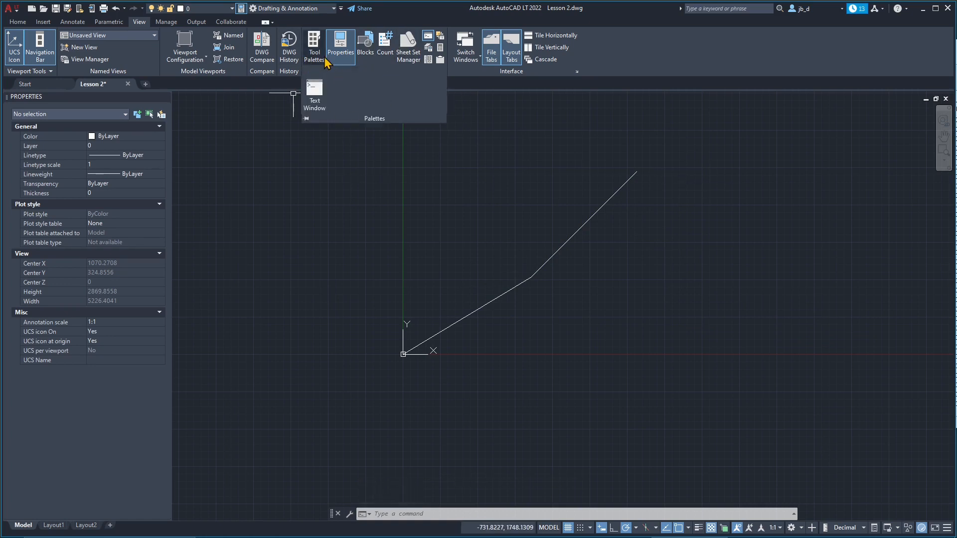
pyautogui.click(314, 48)
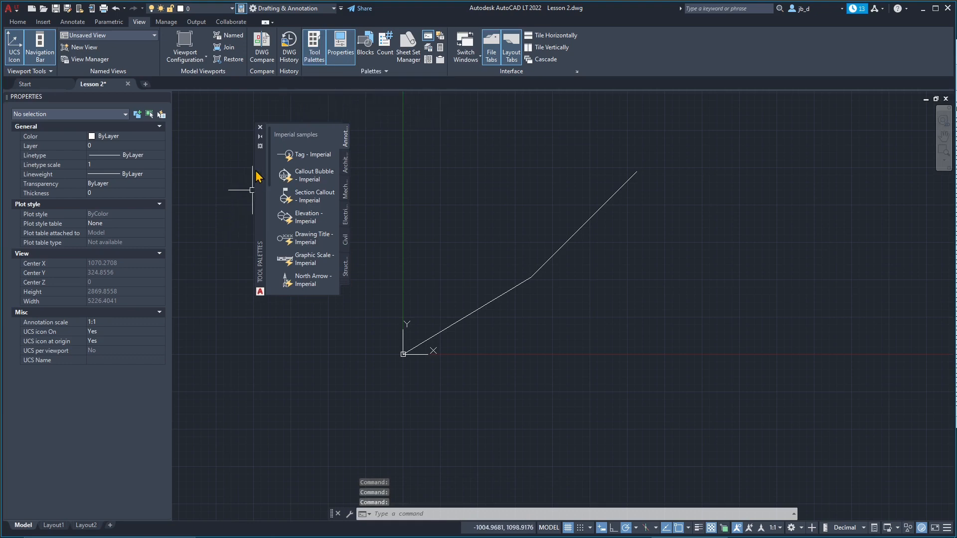
pyautogui.moveTo(258, 188); pyautogui.dragTo(685, 240)
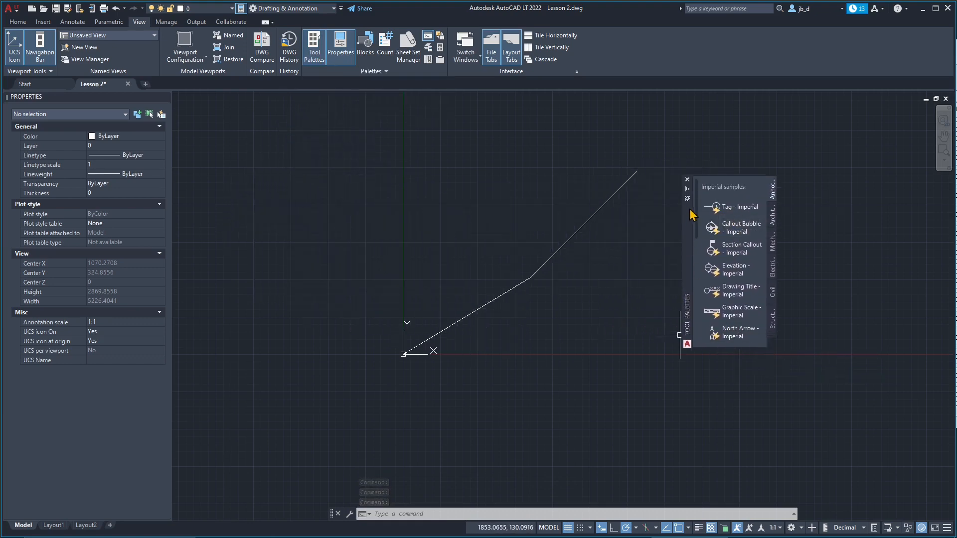
pyautogui.click(772, 243)
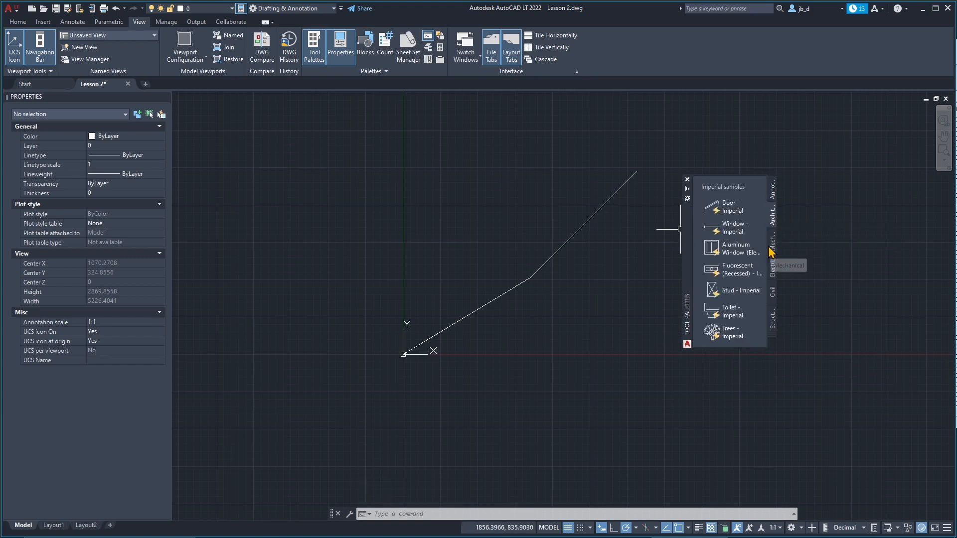
pyautogui.moveTo(687, 244); pyautogui.dragTo(955, 273)
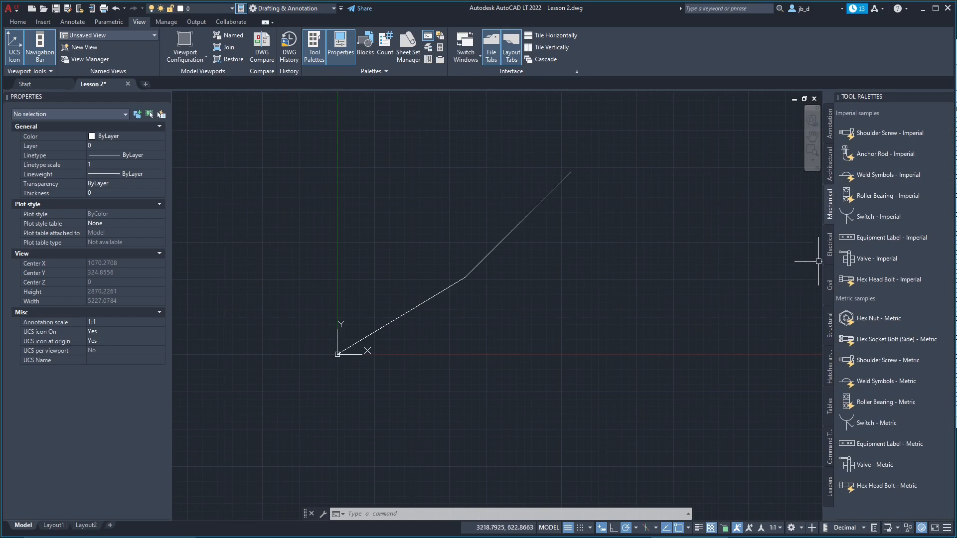
# Browse the Annotation and Architectural tool palettes, and open the QuickCalc calculator, placing it over the drawing area
pyautogui.click(830, 130)
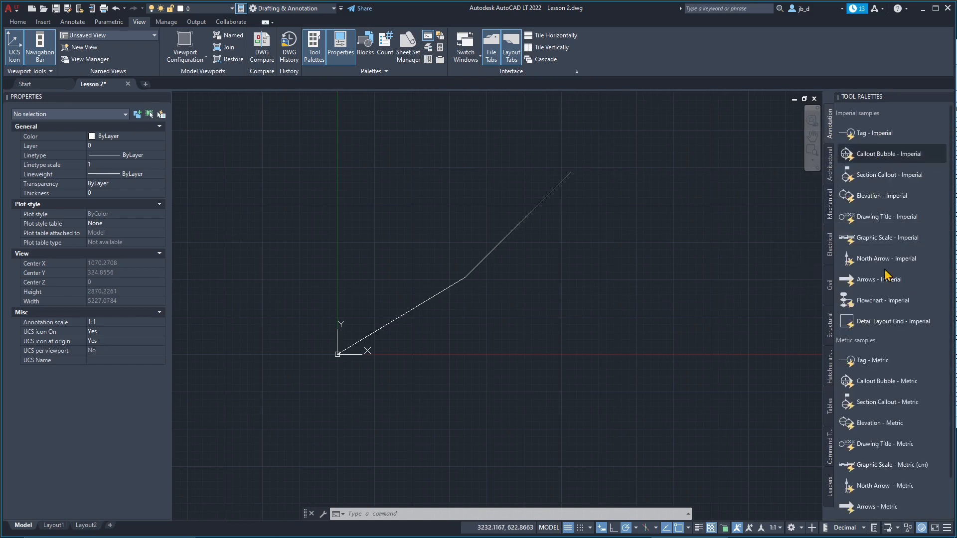
pyautogui.click(830, 165)
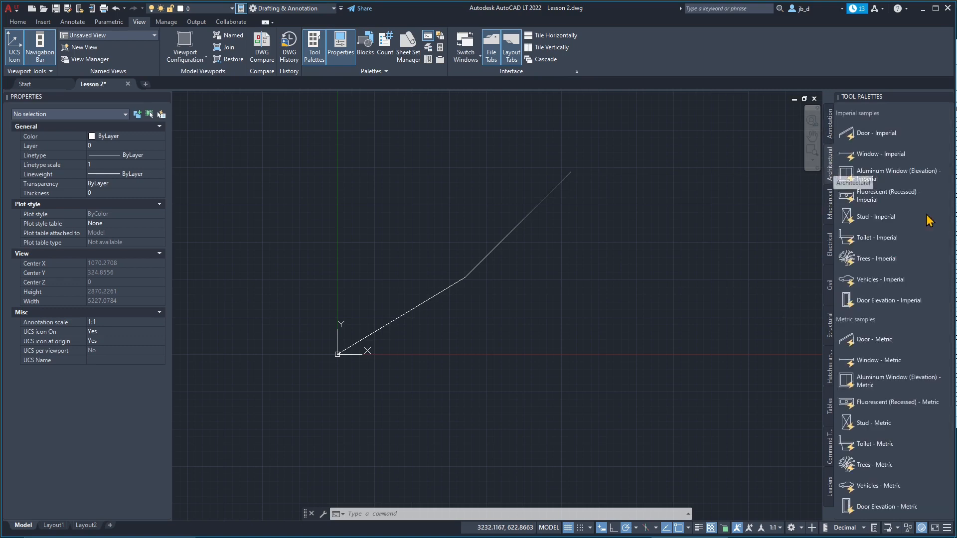
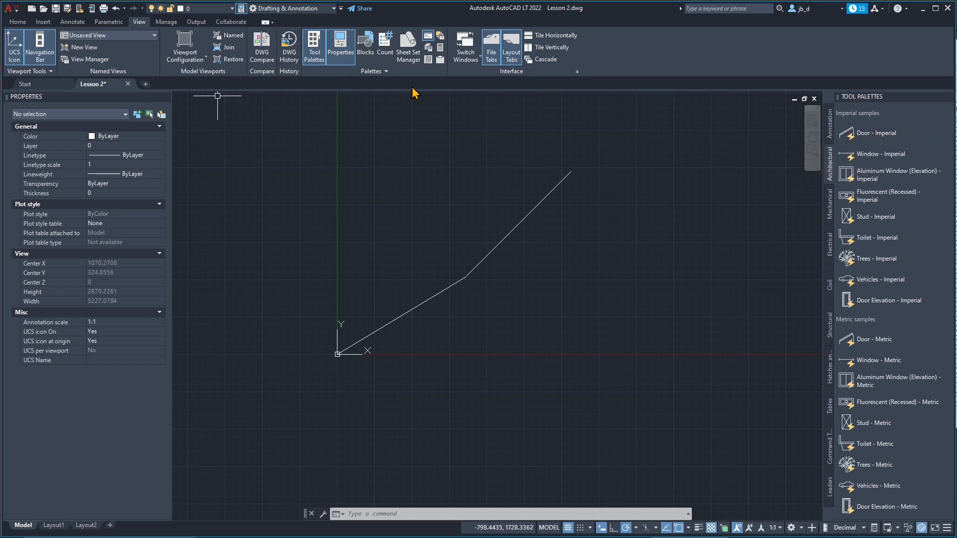
pyautogui.click(439, 49)
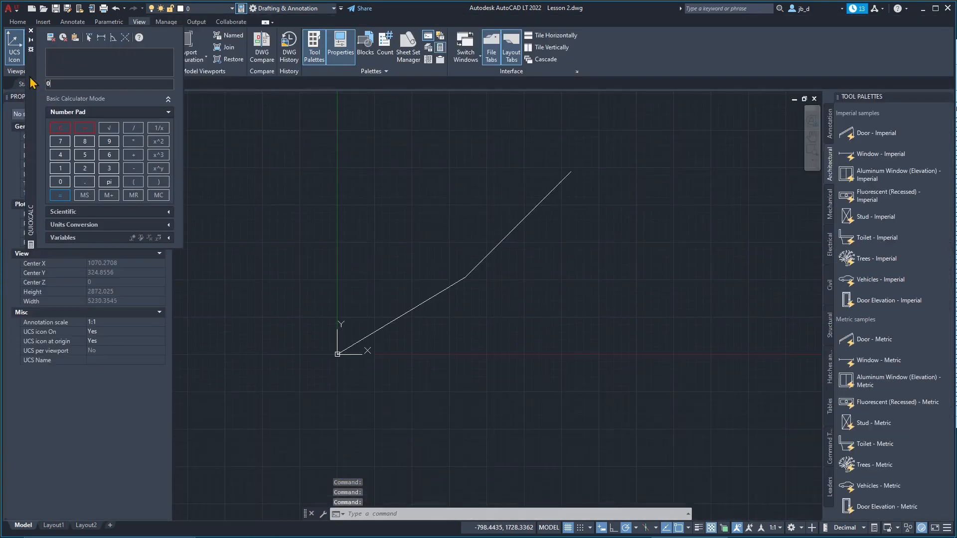
pyautogui.moveTo(32, 83)
pyautogui.mouseDown()
pyautogui.moveTo(706, 229)
pyautogui.moveTo(591, 182)
pyautogui.moveTo(627, 172)
pyautogui.mouseUp()
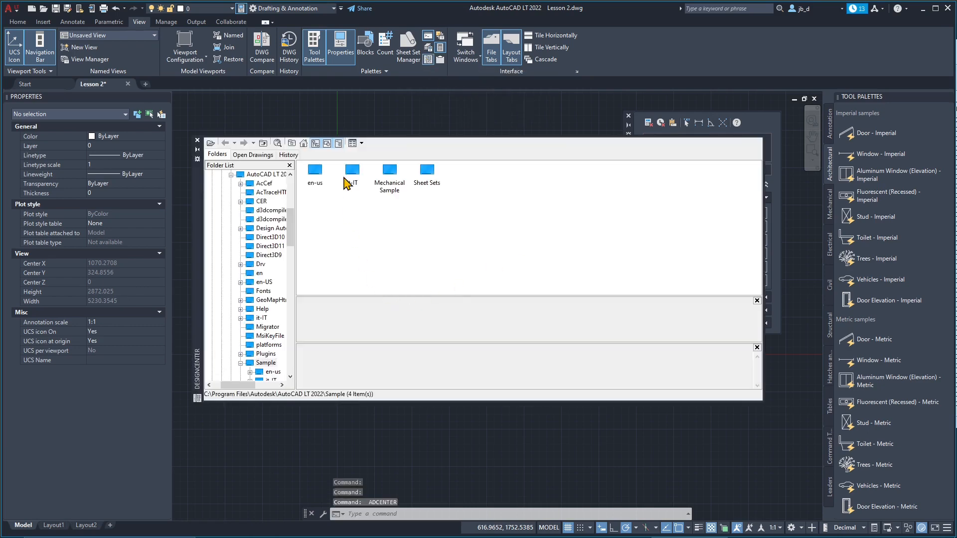
# Open DesignCenter, browse to the Sample\en-us\DesignCenter folder, and move its window lower to uncover part of the drawing
pyautogui.doubleClick(317, 173)
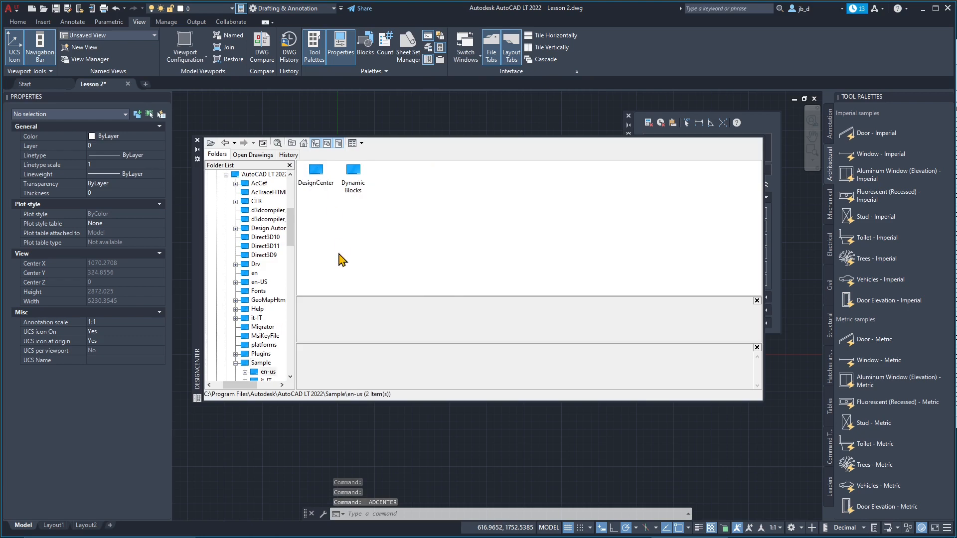
pyautogui.doubleClick(317, 172)
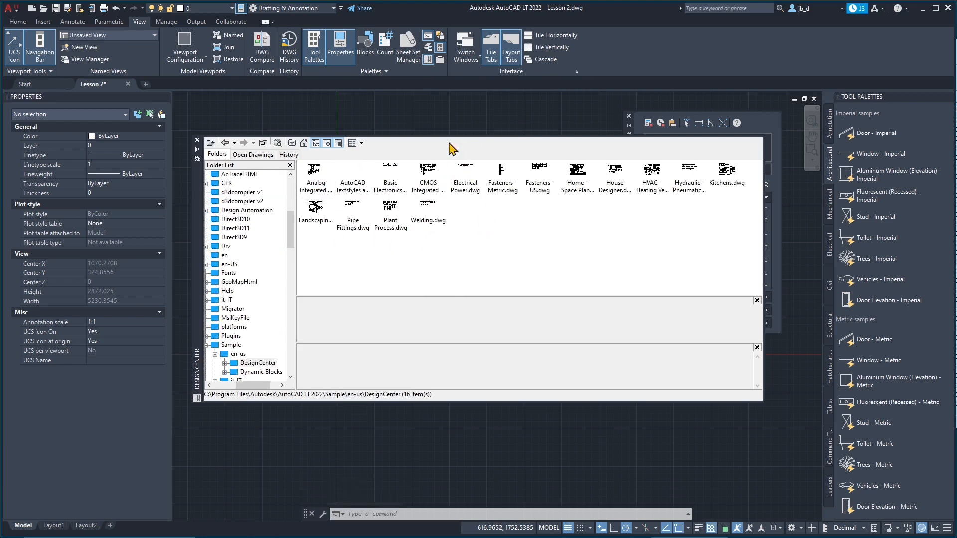
pyautogui.moveTo(202, 193); pyautogui.dragTo(230, 357)
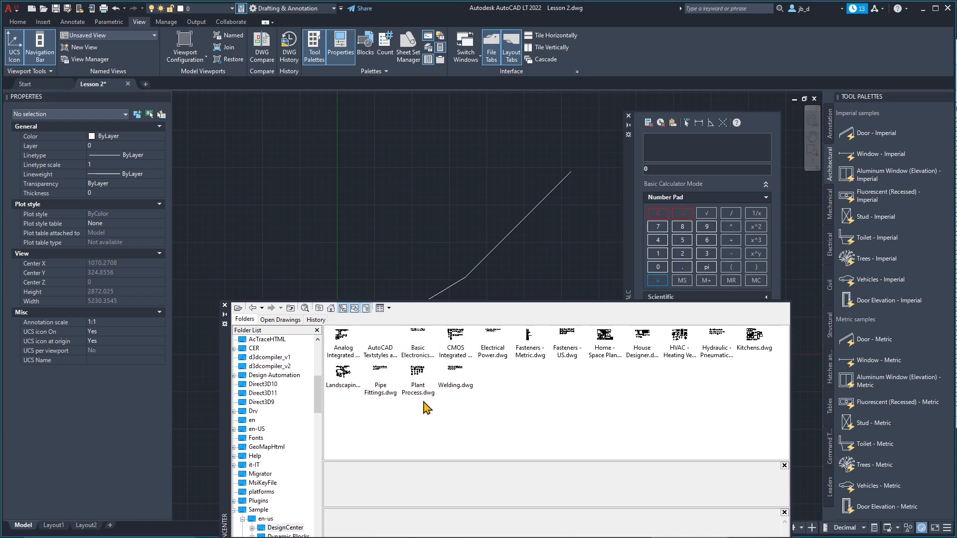
# Insert House Designer.dwg from DesignCenter as a block at the origin with scale factor 1 and rotation angle 0
pyautogui.moveTo(650, 357)
pyautogui.mouseDown()
pyautogui.moveTo(487, 228)
pyautogui.moveTo(470, 187)
pyautogui.mouseUp()
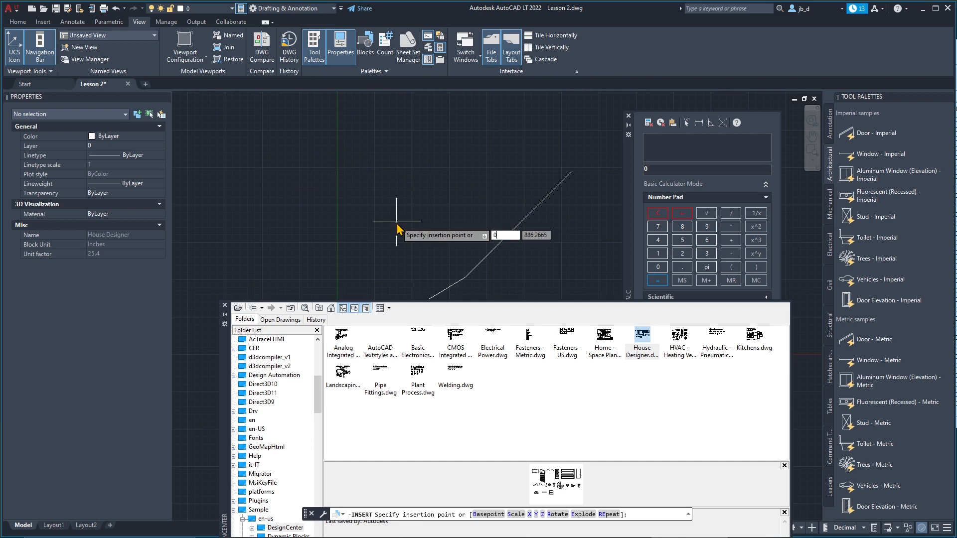
pyautogui.press('Tab')
pyautogui.press('Return')
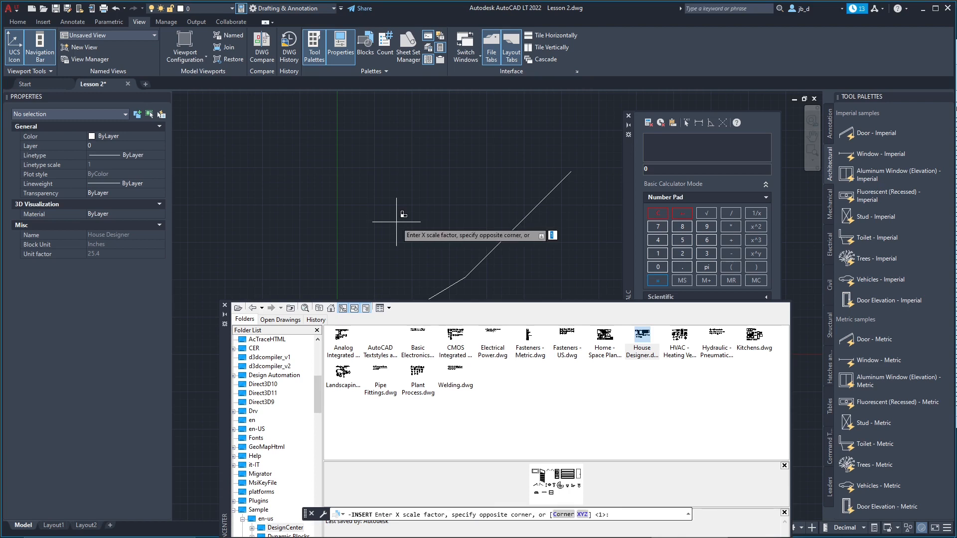
pyautogui.press('Return')
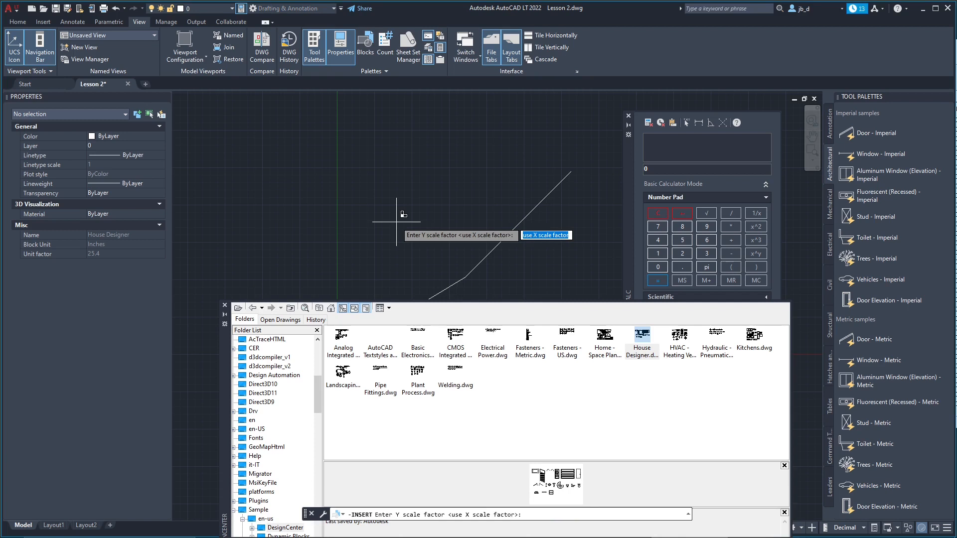
pyautogui.press('Return')
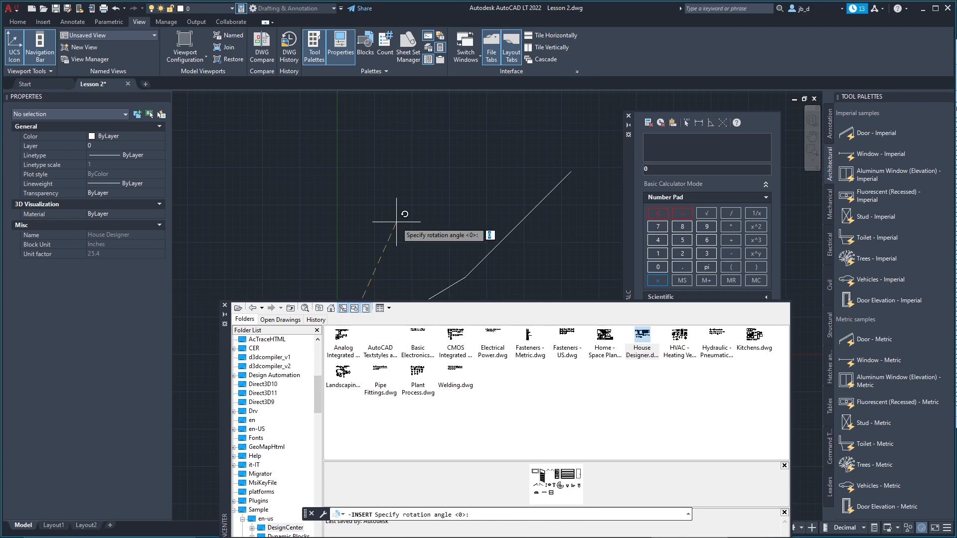
pyautogui.press('Return')
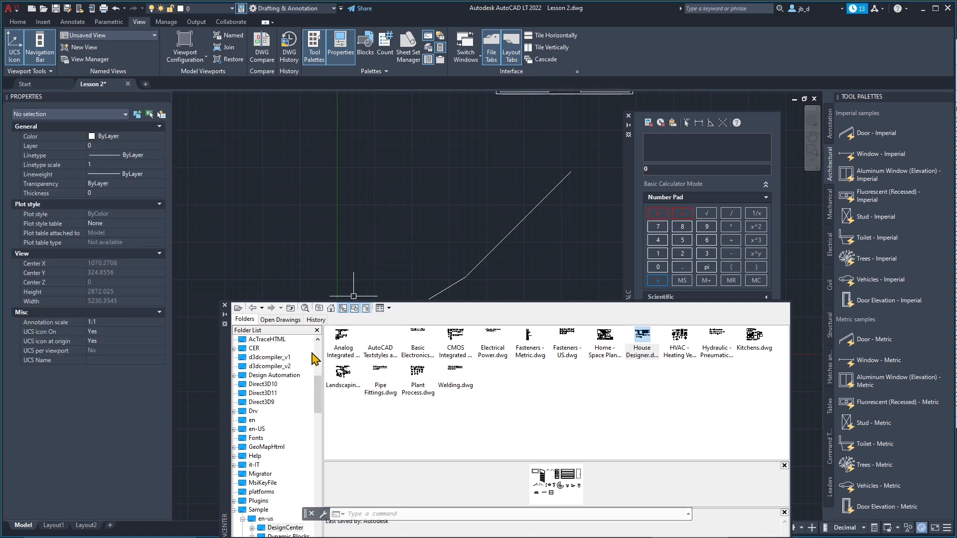
# Examine the inserted House Designer symbols, such as the doors, stairs and bathroom fixtures, around the two lines
pyautogui.scroll(-4, 411, 238)
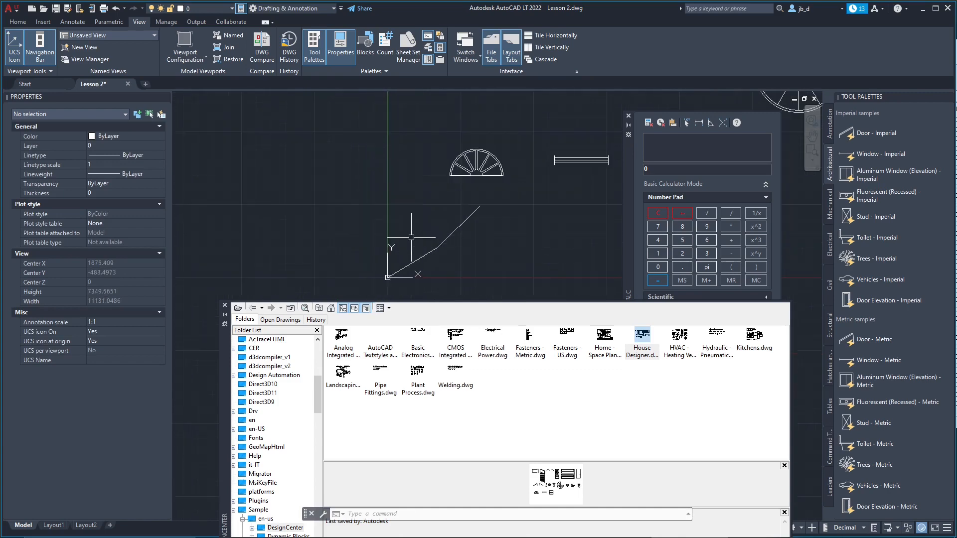
pyautogui.moveTo(391, 183); pyautogui.dragTo(311, 206, button='middle')
pyautogui.scroll(-2, 285, 243)
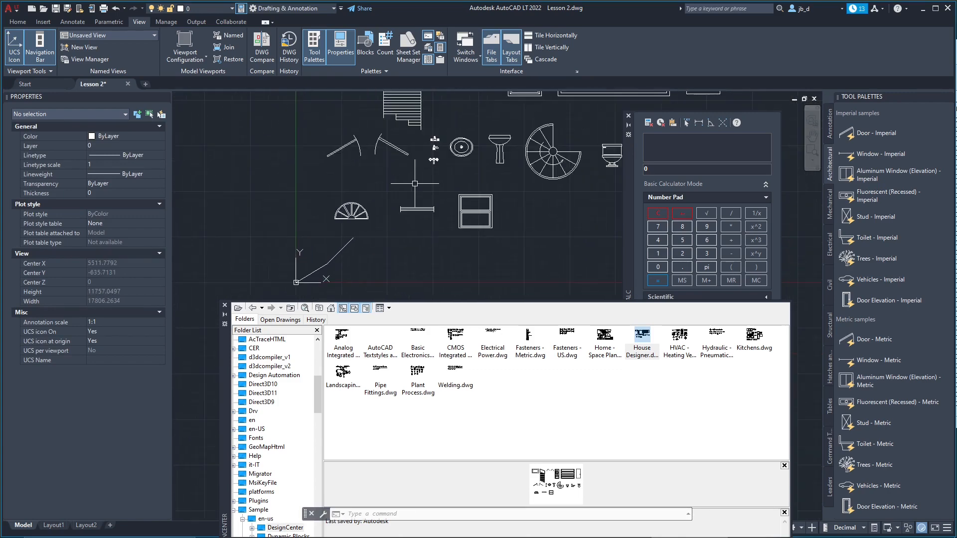
pyautogui.moveTo(415, 183); pyautogui.dragTo(310, 258, button='middle')
pyautogui.scroll(-4, 351, 254)
pyautogui.scroll(4, 372, 230)
pyautogui.moveTo(377, 241)
pyautogui.mouseDown(button='middle')
pyautogui.moveTo(455, 223)
pyautogui.moveTo(444, 225)
pyautogui.mouseUp(button='middle')
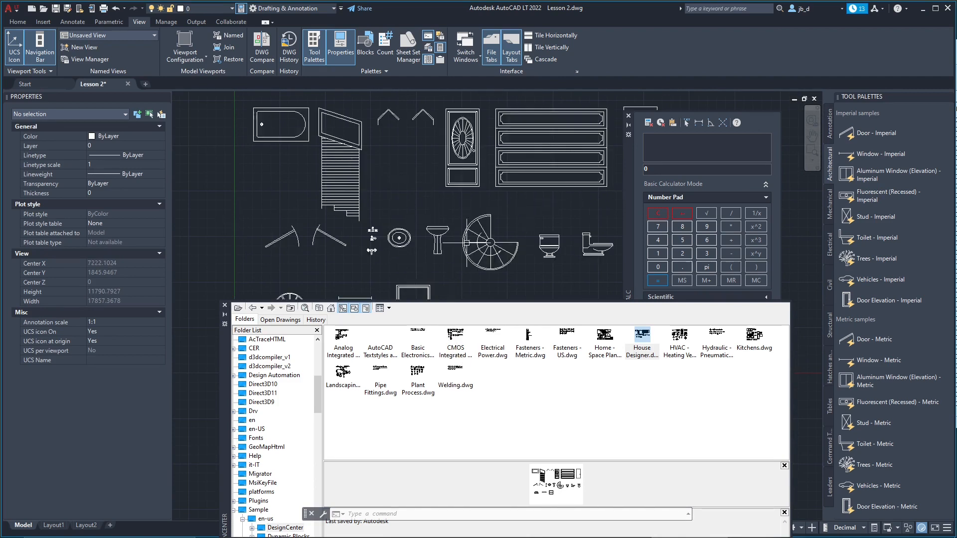
pyautogui.moveTo(436, 247); pyautogui.dragTo(441, 199, button='middle')
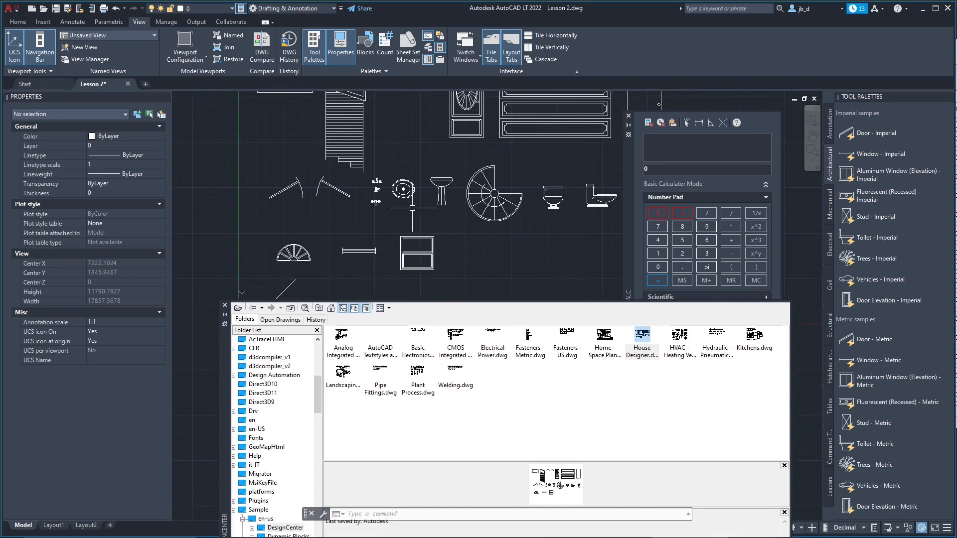
pyautogui.moveTo(376, 218); pyautogui.dragTo(358, 273, button='middle')
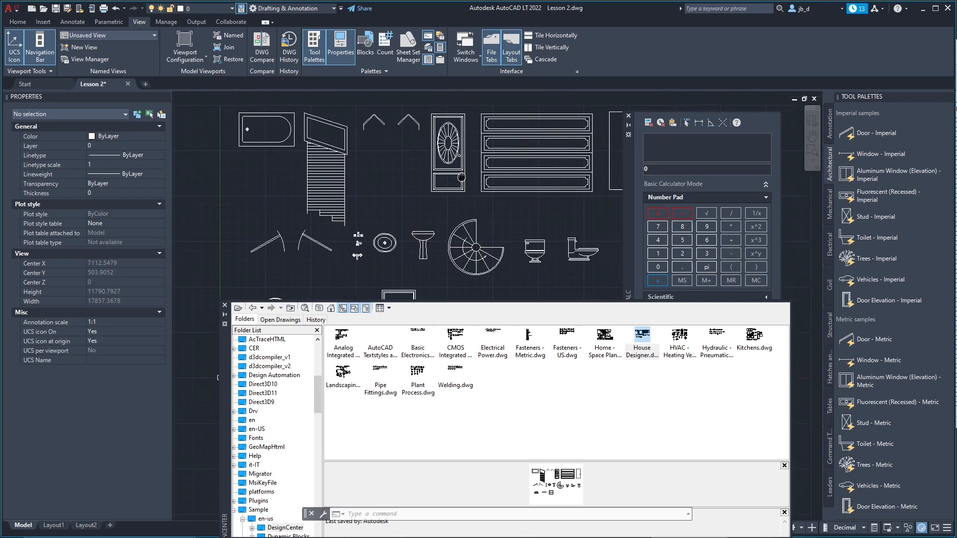
# Close DesignCenter and move the QuickCalc calculator lower, clear of the inserted symbols
pyautogui.click(225, 305)
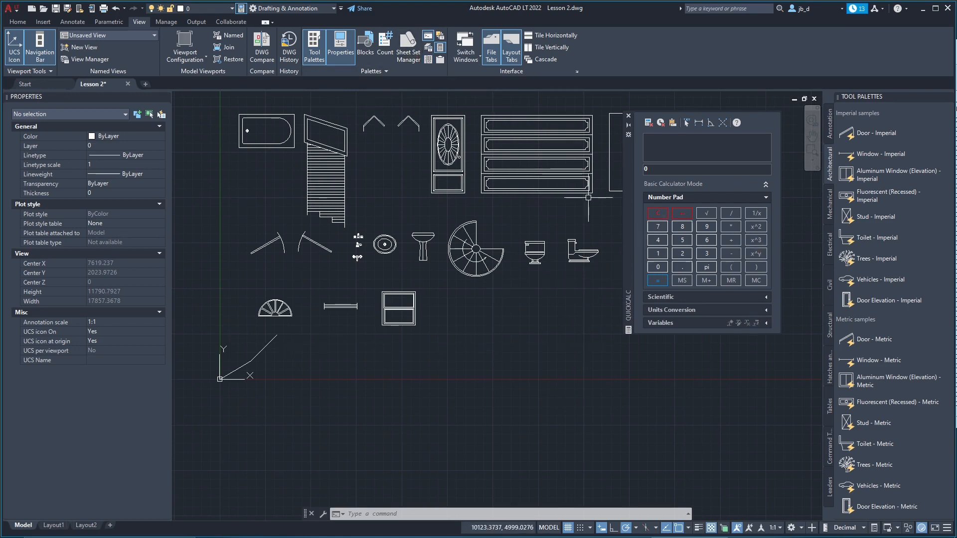
pyautogui.moveTo(625, 175)
pyautogui.mouseDown()
pyautogui.moveTo(620, 250)
pyautogui.moveTo(648, 348)
pyautogui.moveTo(649, 334)
pyautogui.mouseUp()
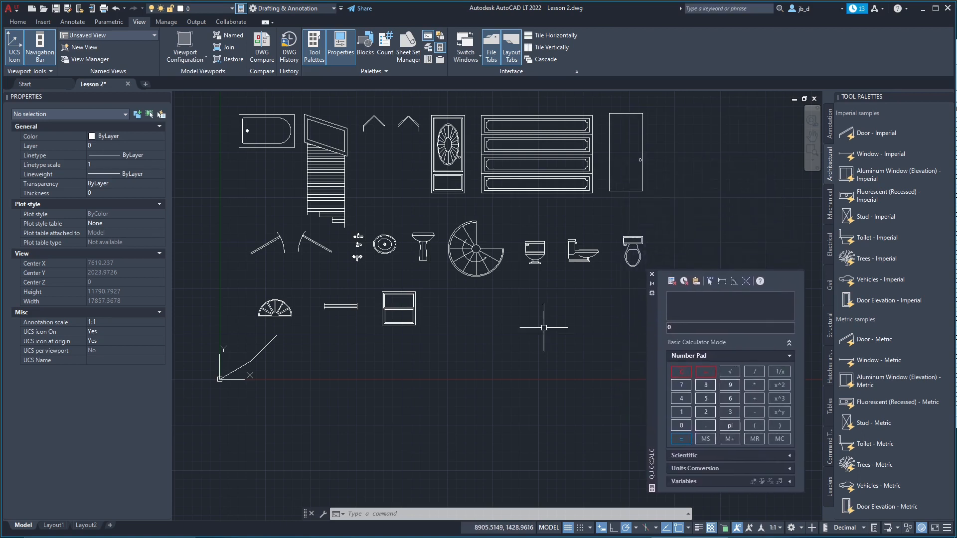
# Save the current interface arrangement as a new workspace named JBD Workspace
pyautogui.click(333, 10)
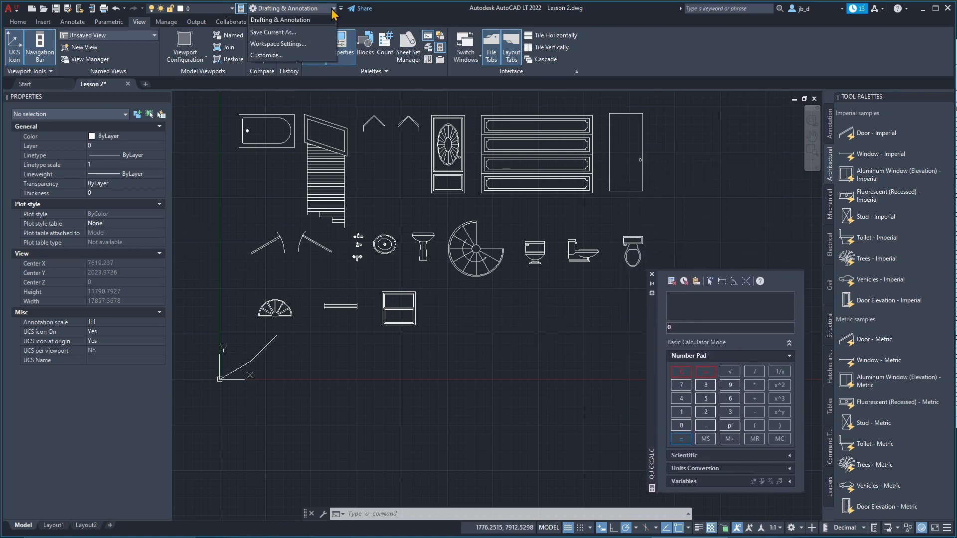
pyautogui.click(288, 34)
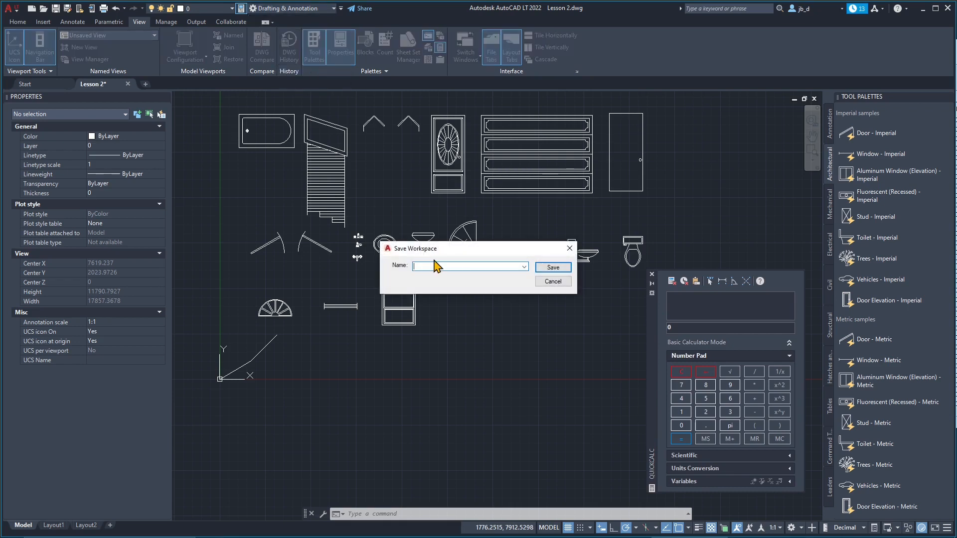
pyautogui.write('JBD Workspace')
pyautogui.press('Return')
# Switch the workspace to Drafting & Annotation, back to JBD Workspace, and return to Drafting & Annotation
pyautogui.click(257, 6)
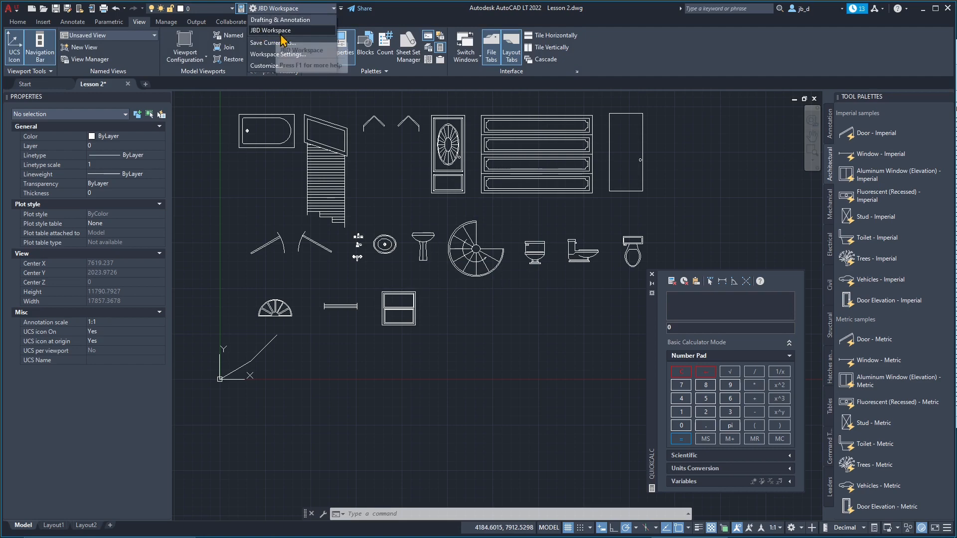
pyautogui.click(278, 21)
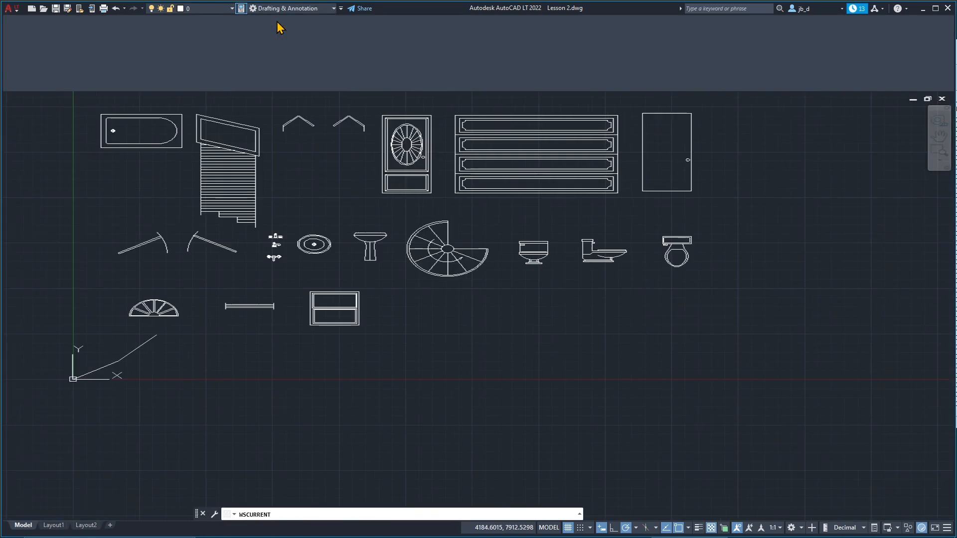
pyautogui.click(301, 8)
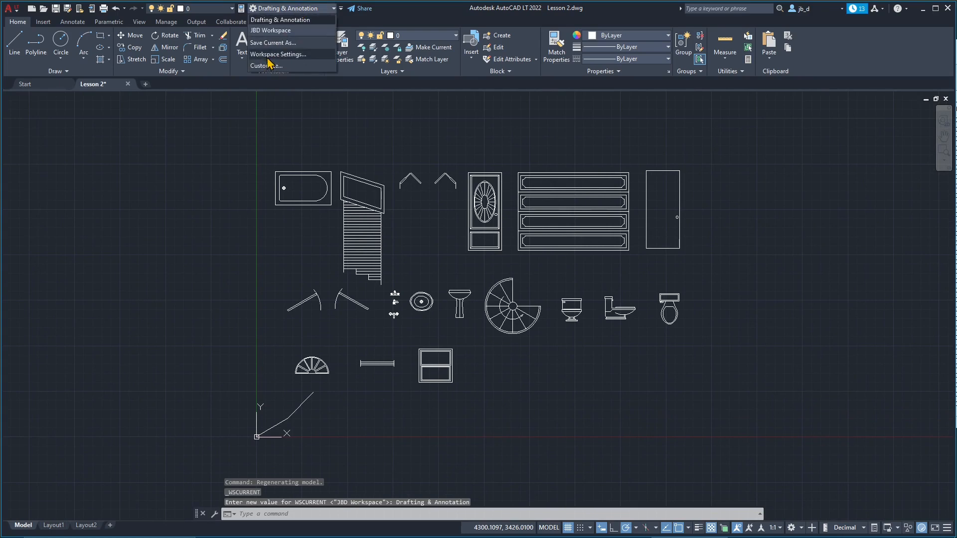
pyautogui.click(271, 30)
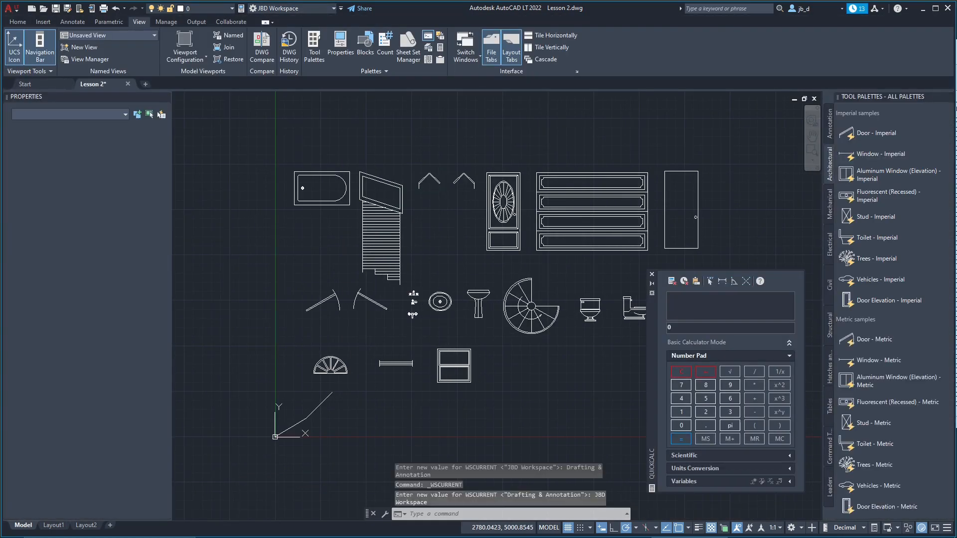
pyautogui.click(267, 8)
pyautogui.click(269, 21)
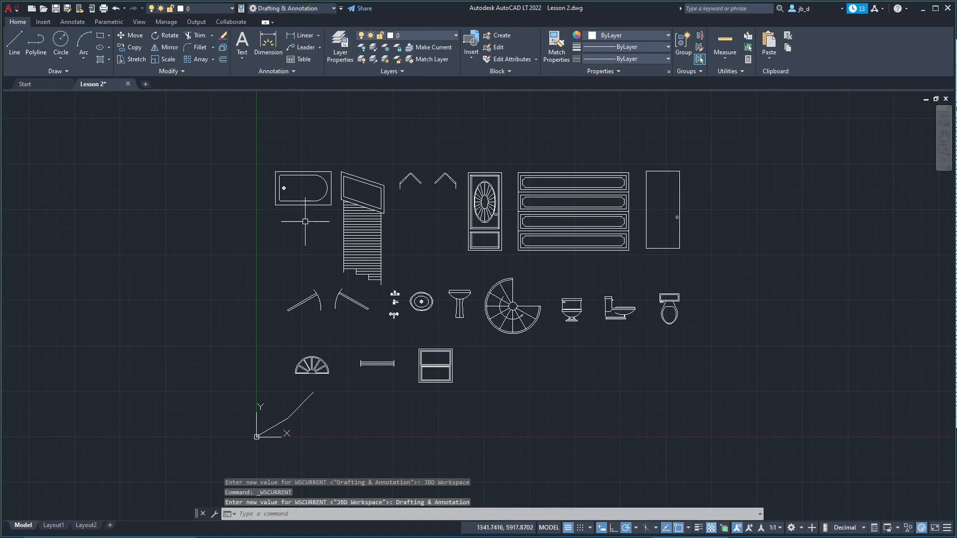
# Select the inserted House Designer block and apply Zoom Extents to the drawing
pyautogui.moveTo(405, 327); pyautogui.dragTo(398, 310, button='middle')
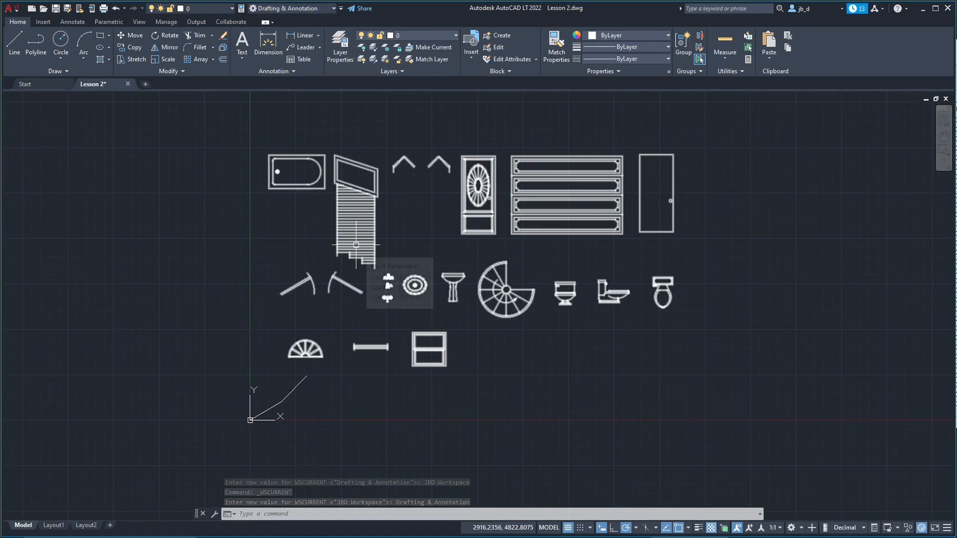
pyautogui.press('Escape')
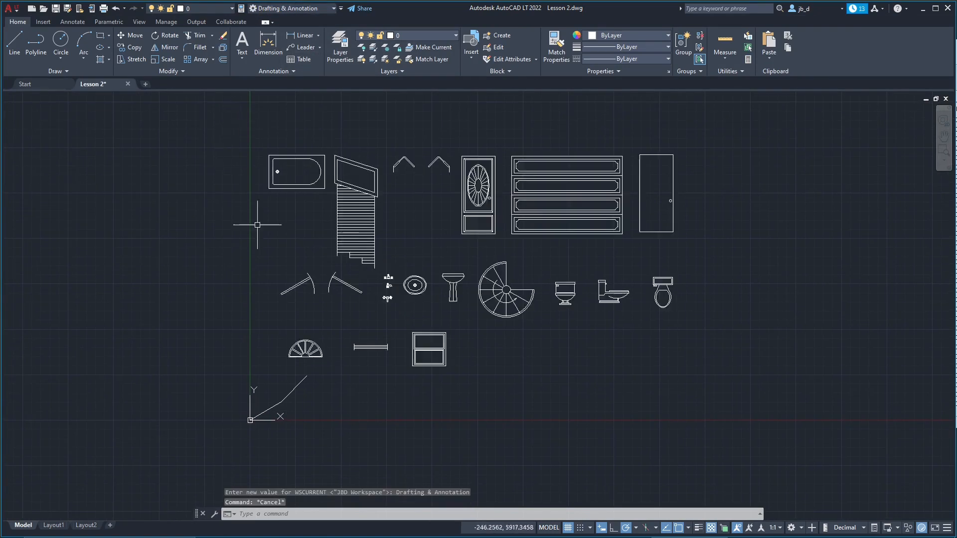
pyautogui.hotkey('ctrl', 'a')
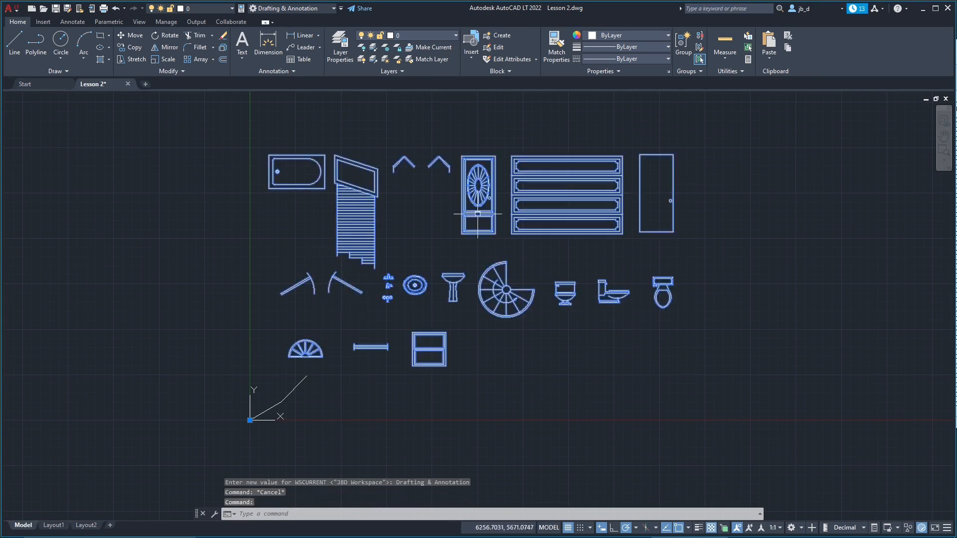
pyautogui.click(393, 125)
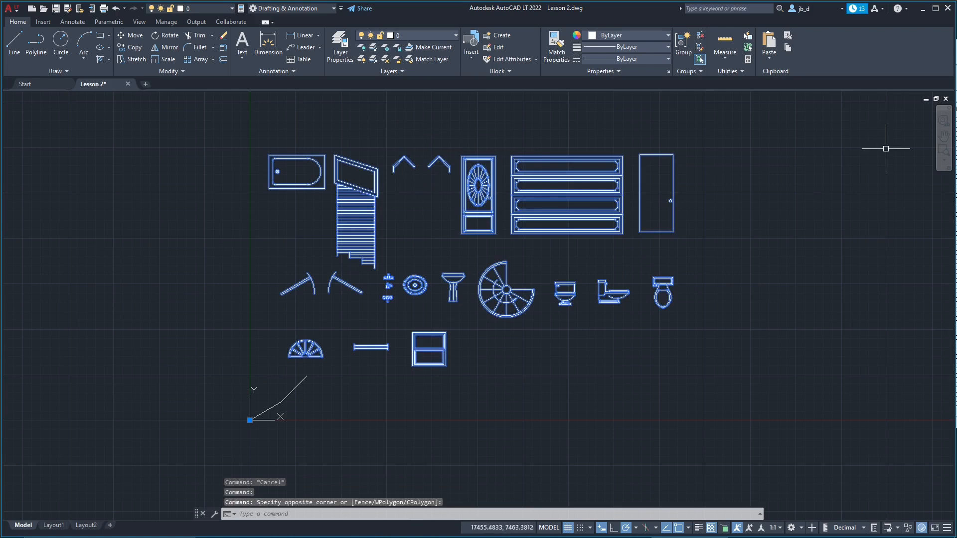
pyautogui.click(944, 160)
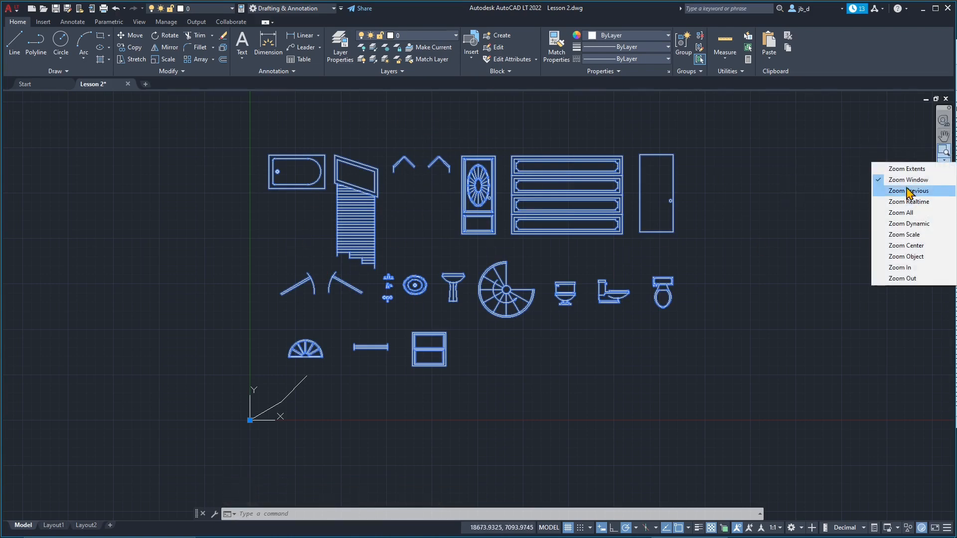
pyautogui.click(900, 169)
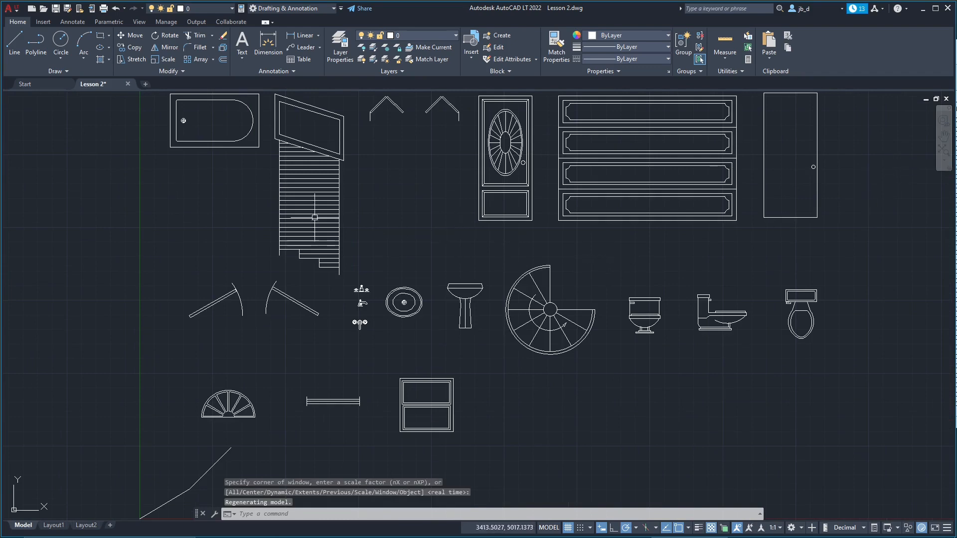
# Select the two connected lines below the House Designer symbols
pyautogui.scroll(-2, 439, 371)
pyautogui.scroll(2, 428, 368)
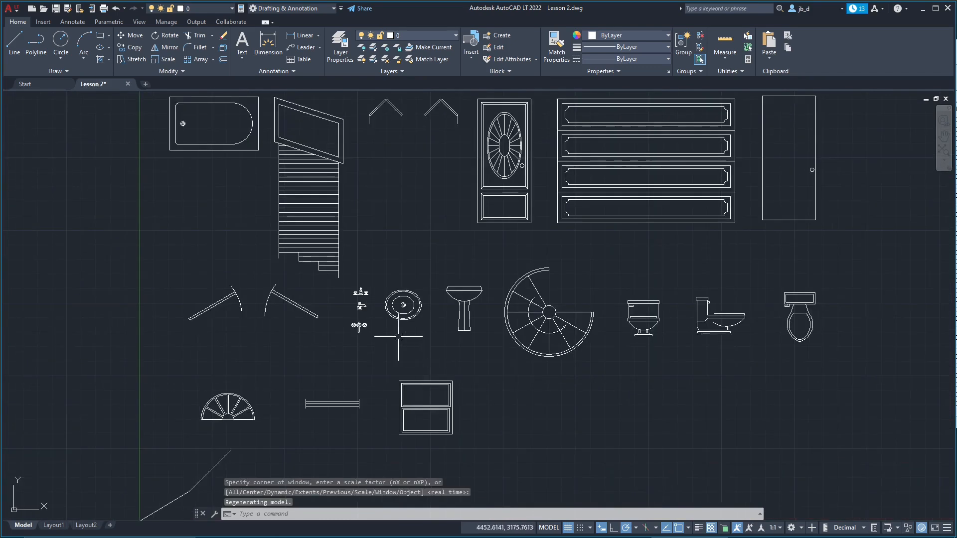
pyautogui.click(213, 455)
pyautogui.click(162, 496)
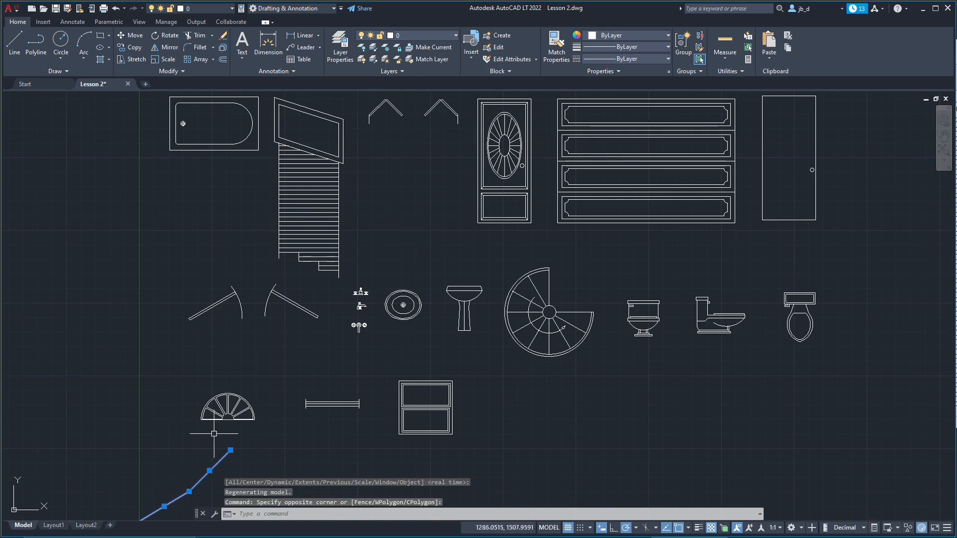
# Clear the selection of both lines, select only the upper diagonal line, and apply Zoom Object to it
pyautogui.moveTo(329, 395); pyautogui.dragTo(385, 278, button='middle')
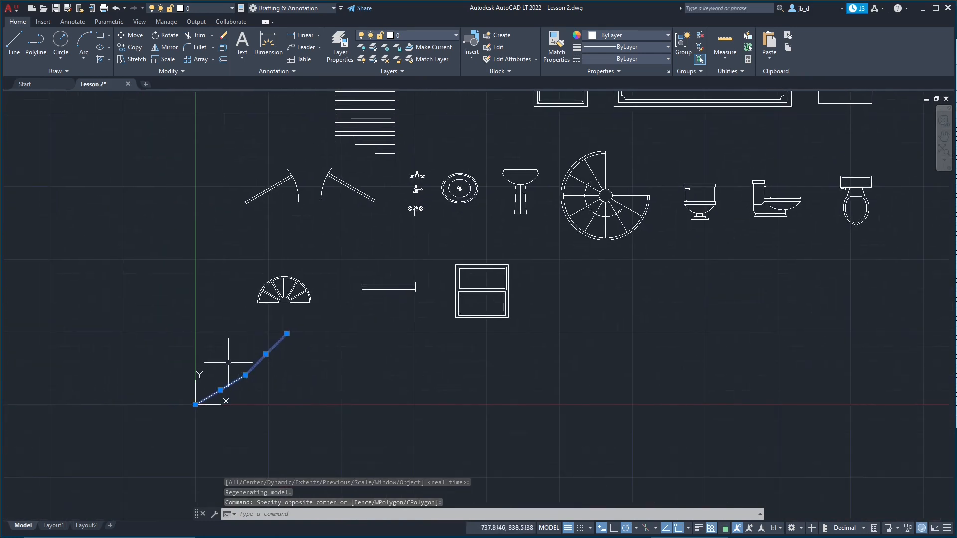
pyautogui.click(285, 375)
pyautogui.click(246, 394)
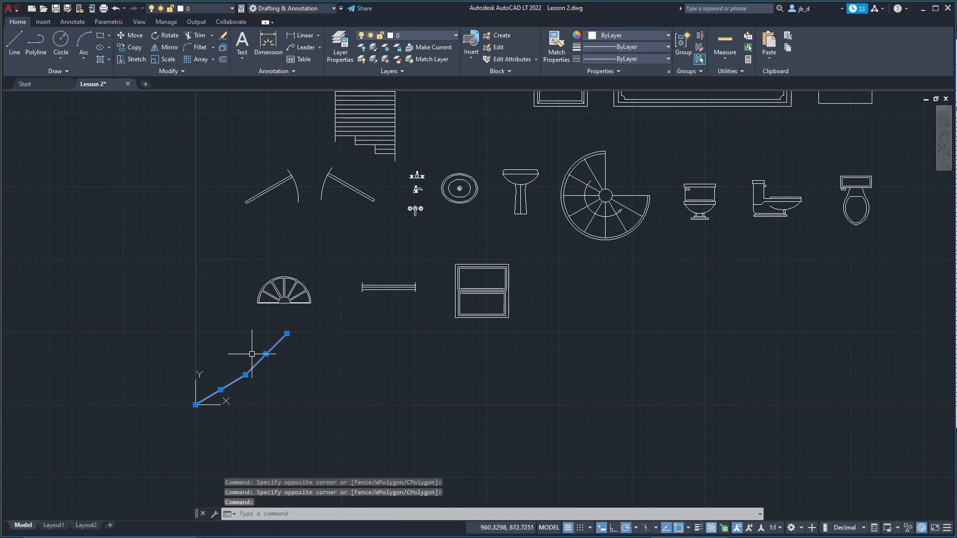
pyautogui.press('Escape')
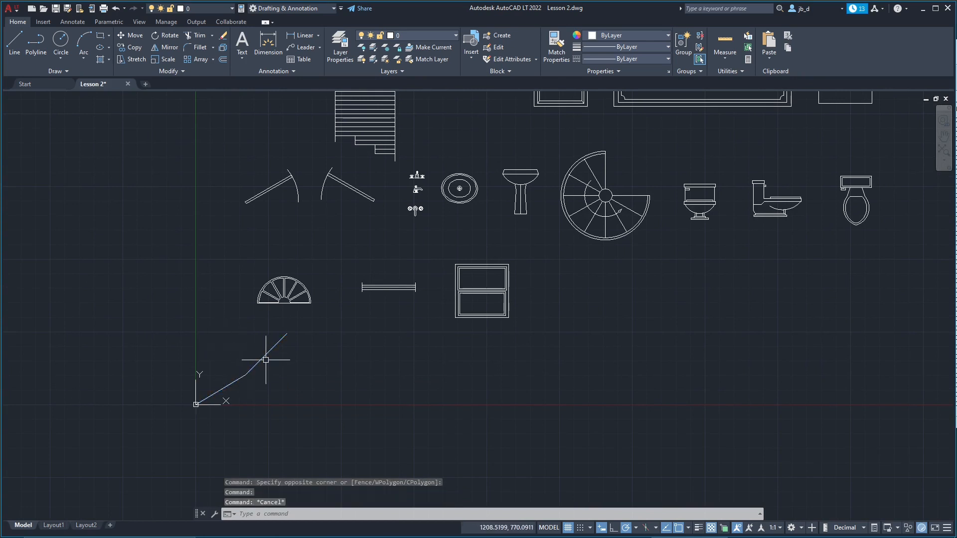
pyautogui.click(266, 360)
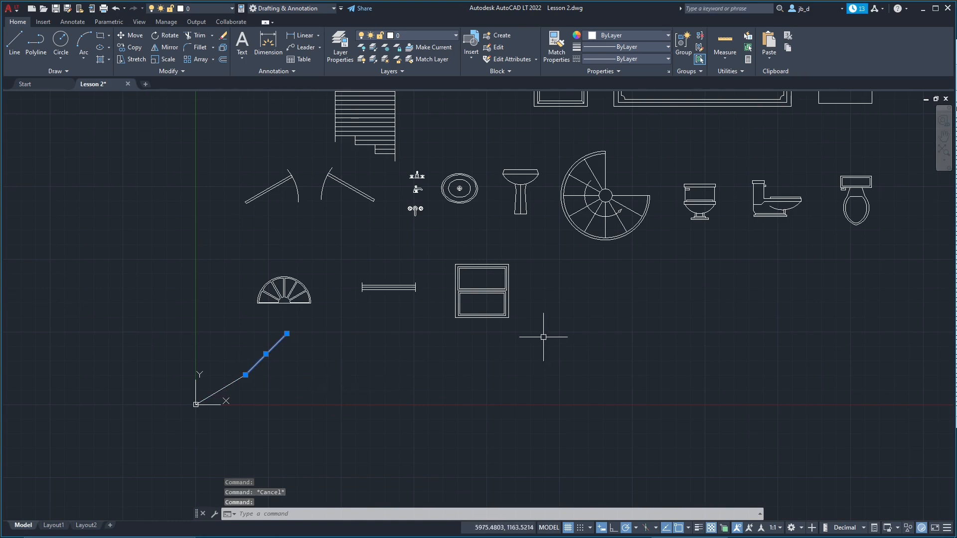
pyautogui.scroll(-2, 543, 337)
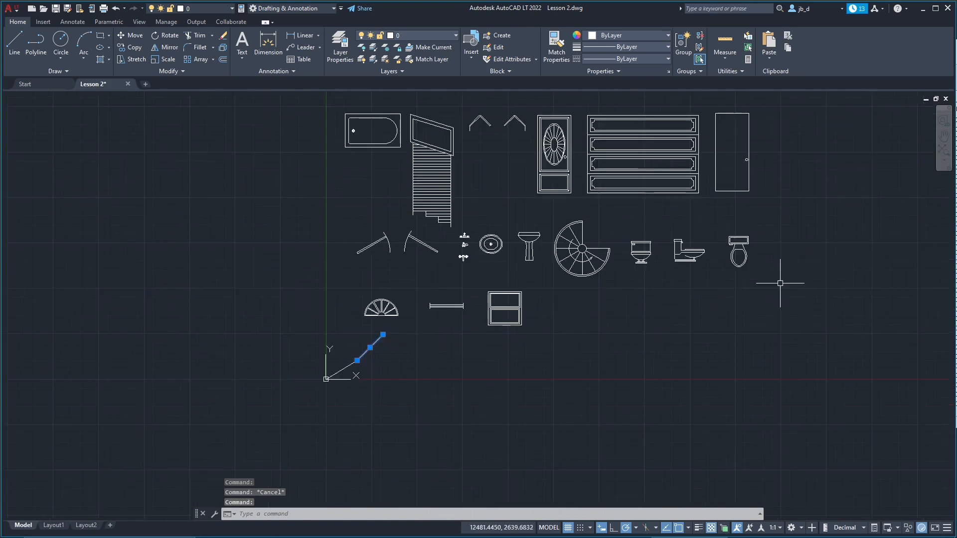
pyautogui.click(945, 164)
pyautogui.click(920, 257)
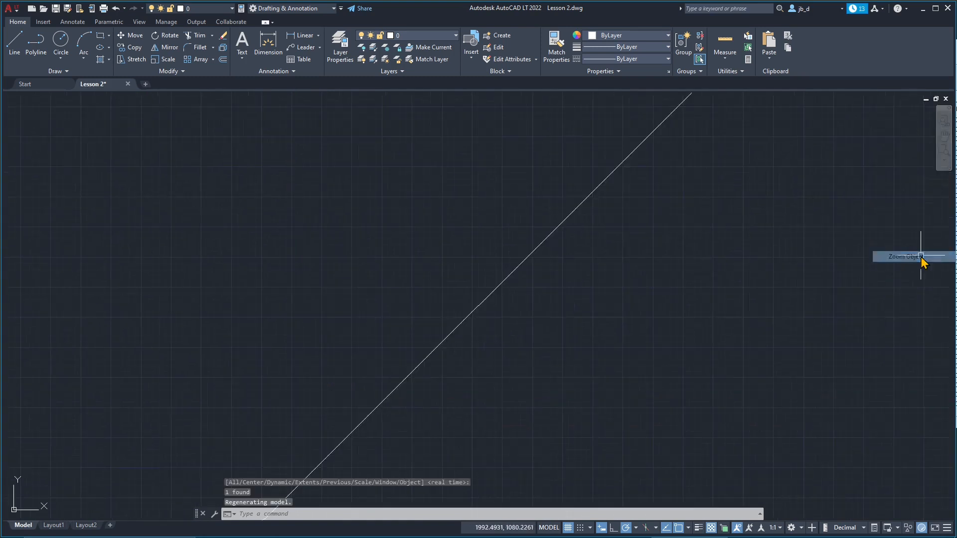
# Apply Zoom All to bring the whole drawing back into view
pyautogui.scroll(-12, 415, 326)
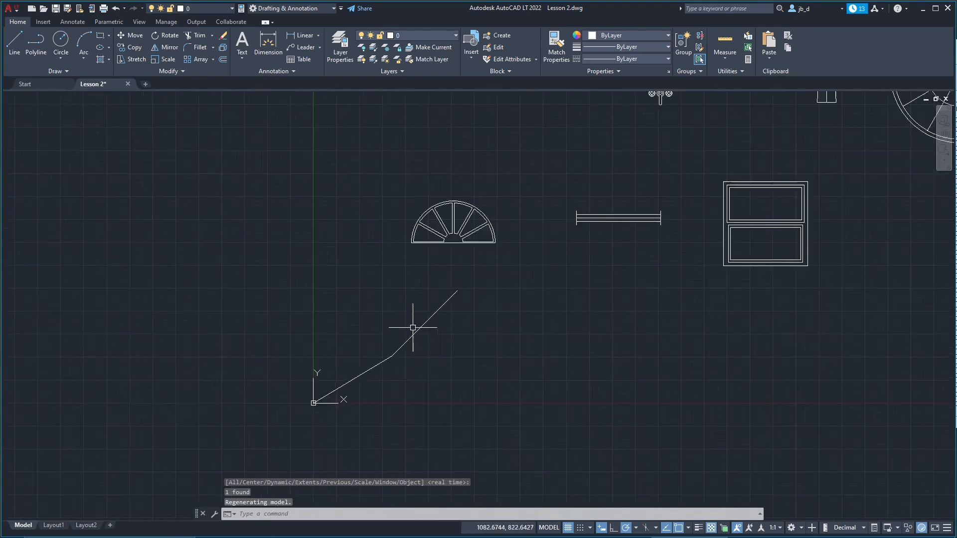
pyautogui.moveTo(561, 265); pyautogui.dragTo(522, 320, button='middle')
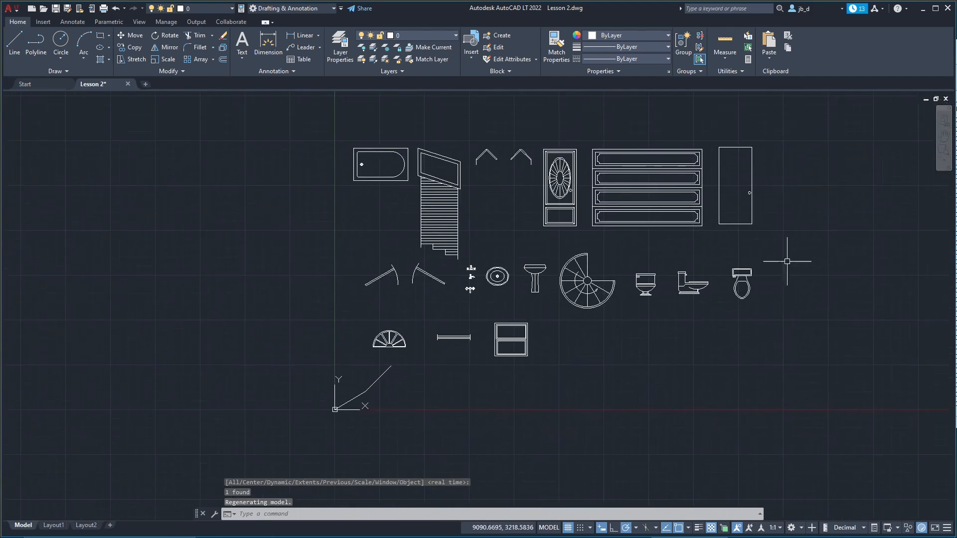
pyautogui.click(944, 160)
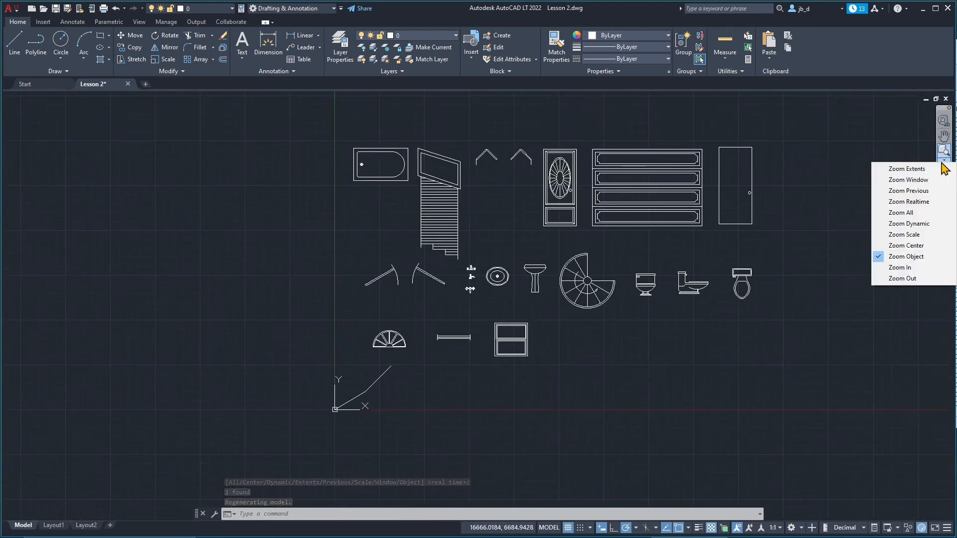
pyautogui.click(905, 212)
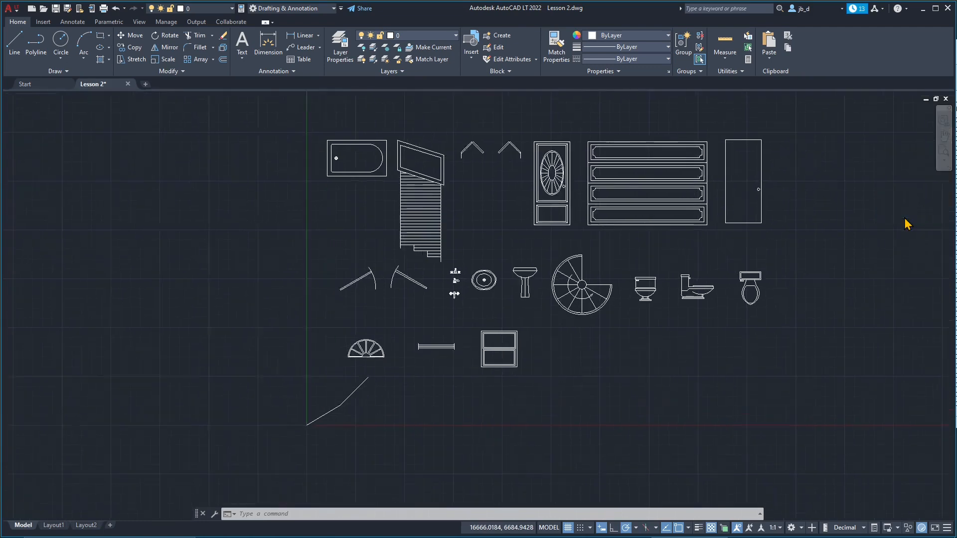
# Try Zoom Dynamic on the drawing, attempt to switch to other zoom options, and cancel the zoom command
pyautogui.click(944, 160)
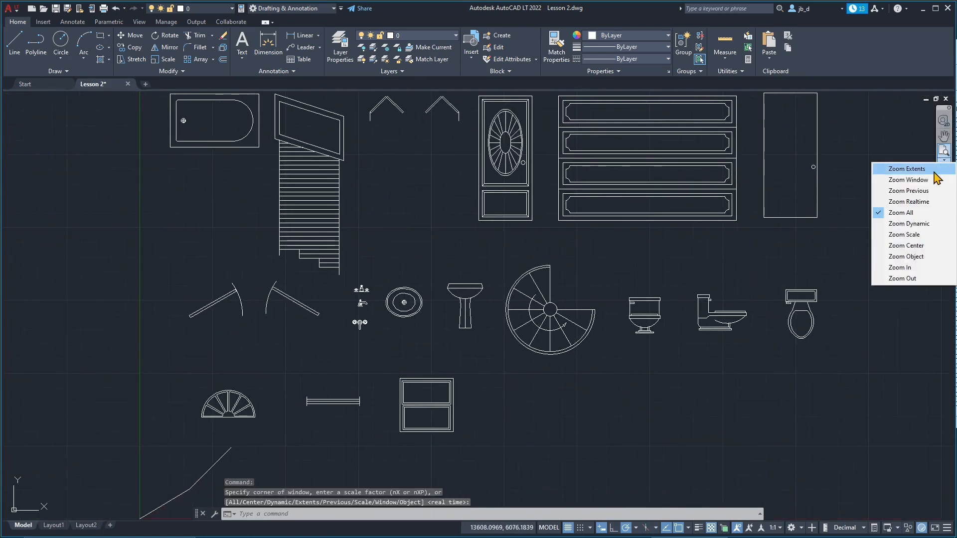
pyautogui.click(919, 226)
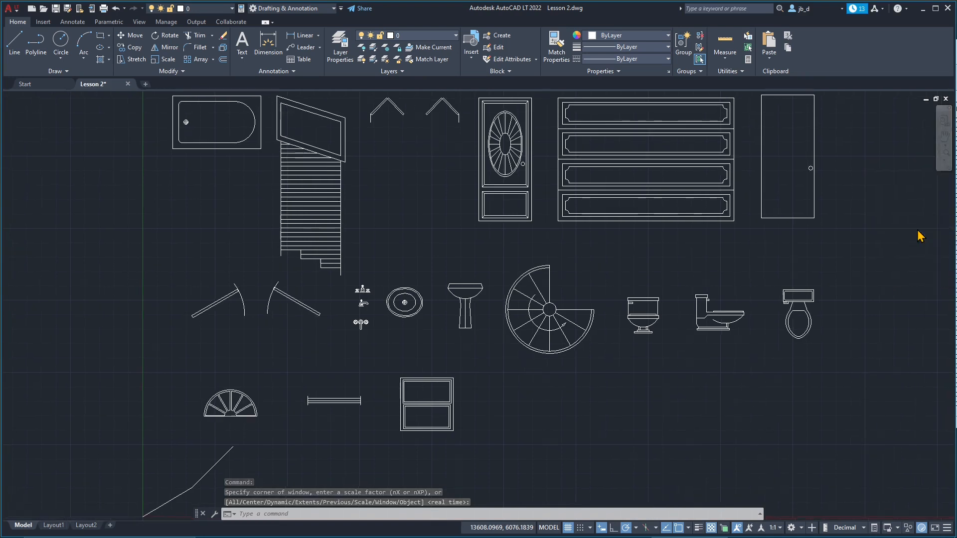
pyautogui.click(943, 161)
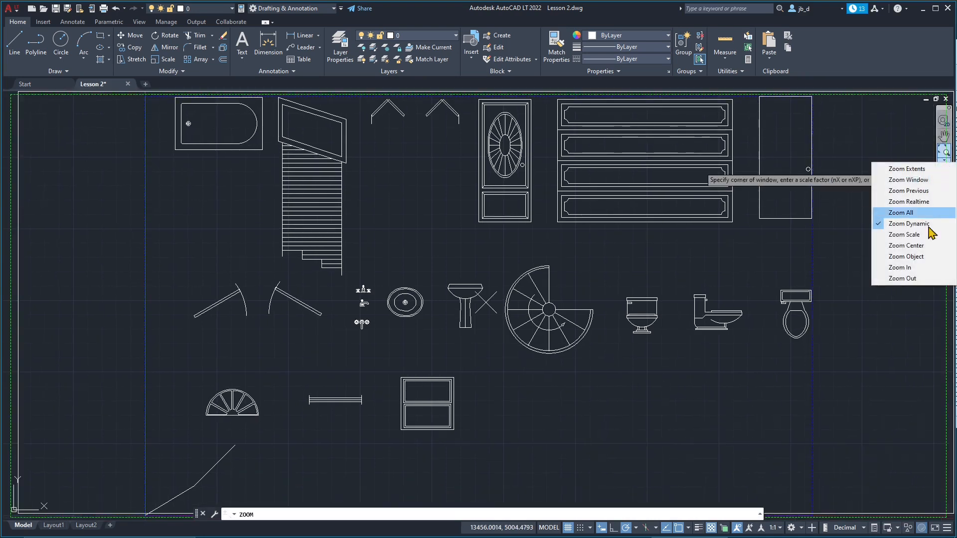
pyautogui.click(926, 268)
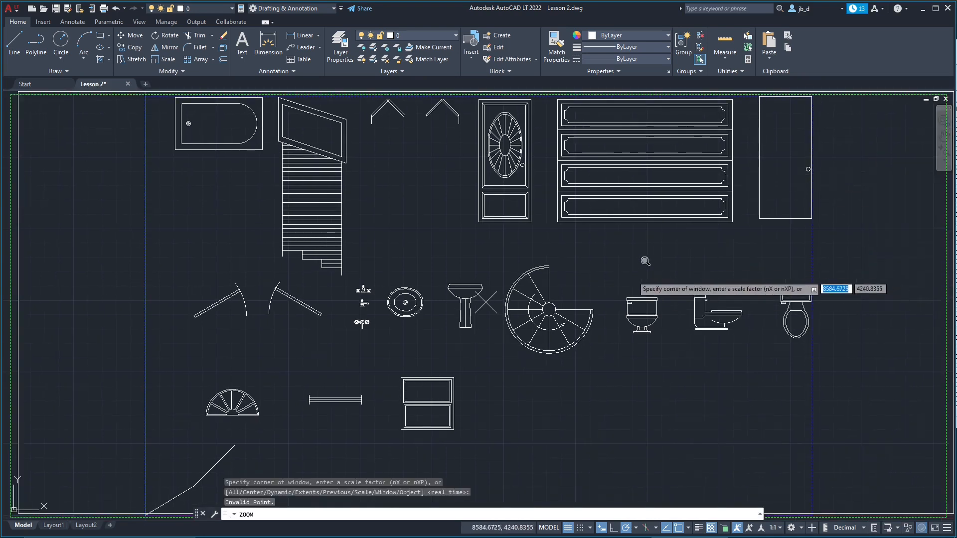
pyautogui.click(946, 162)
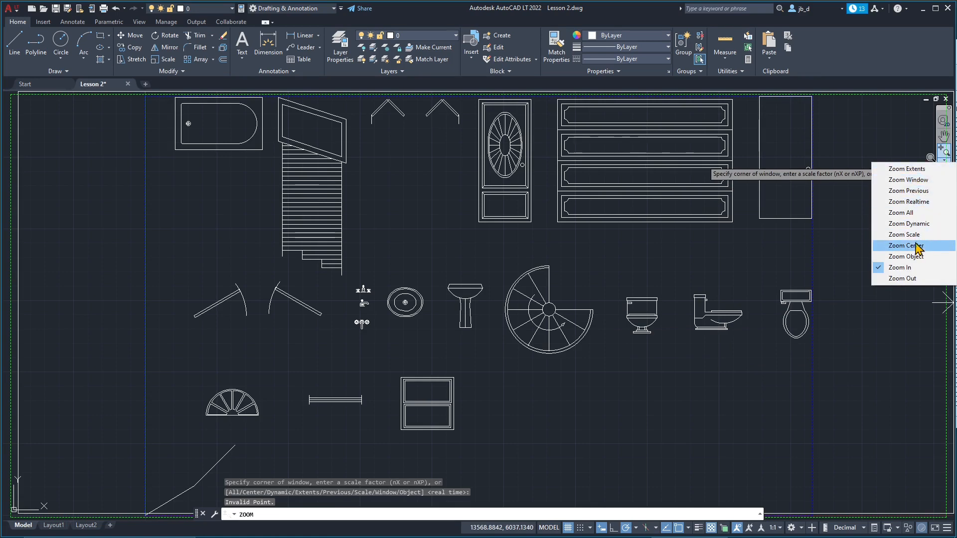
pyautogui.click(914, 225)
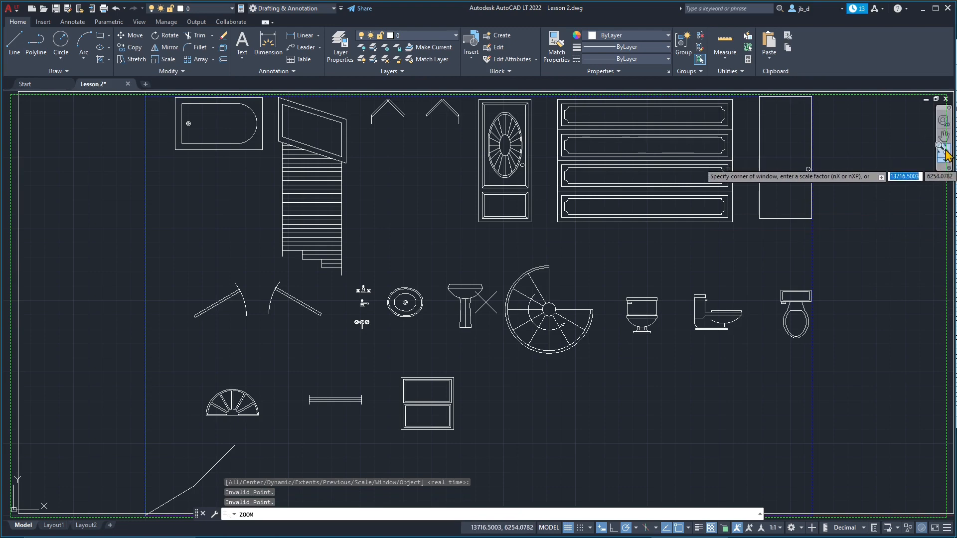
pyautogui.click(946, 151)
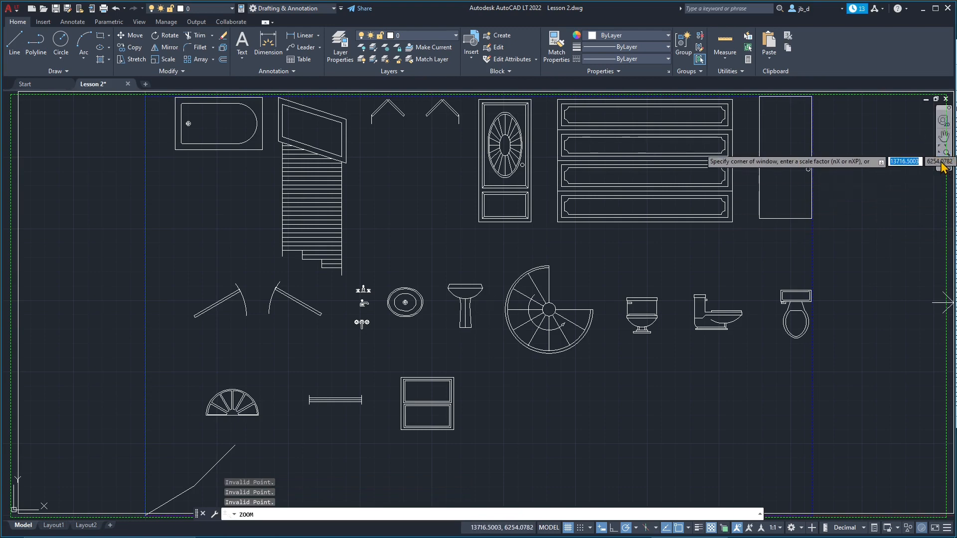
pyautogui.click(897, 121)
pyautogui.click(945, 160)
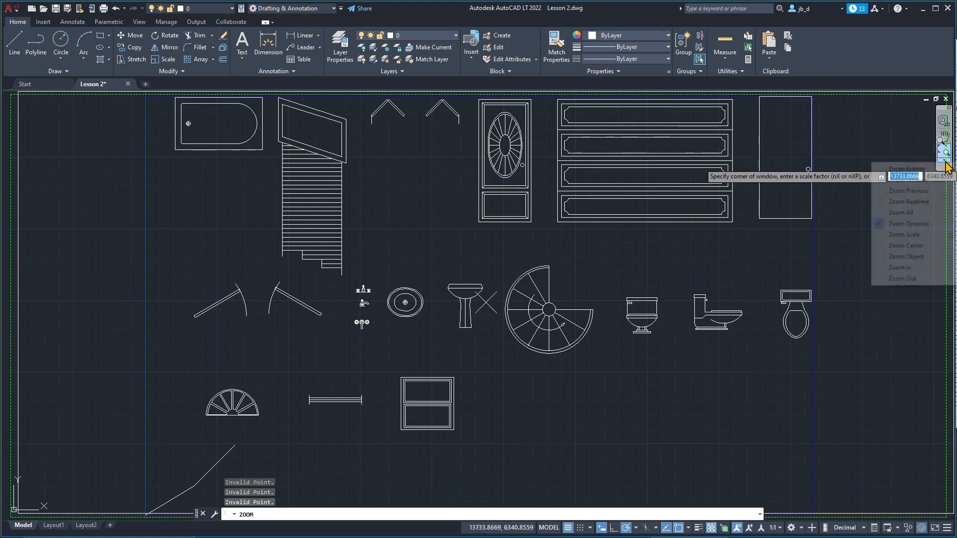
pyautogui.click(920, 170)
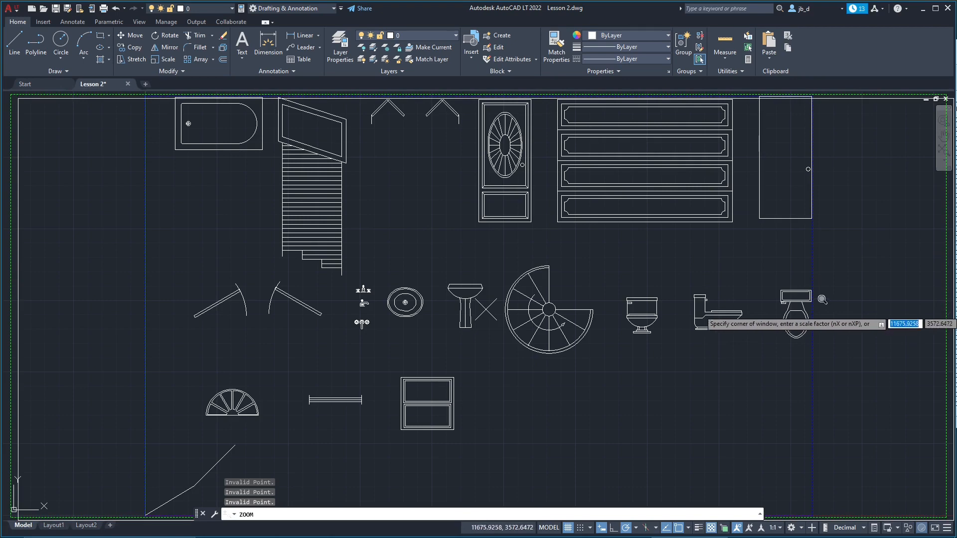
pyautogui.press('Escape')
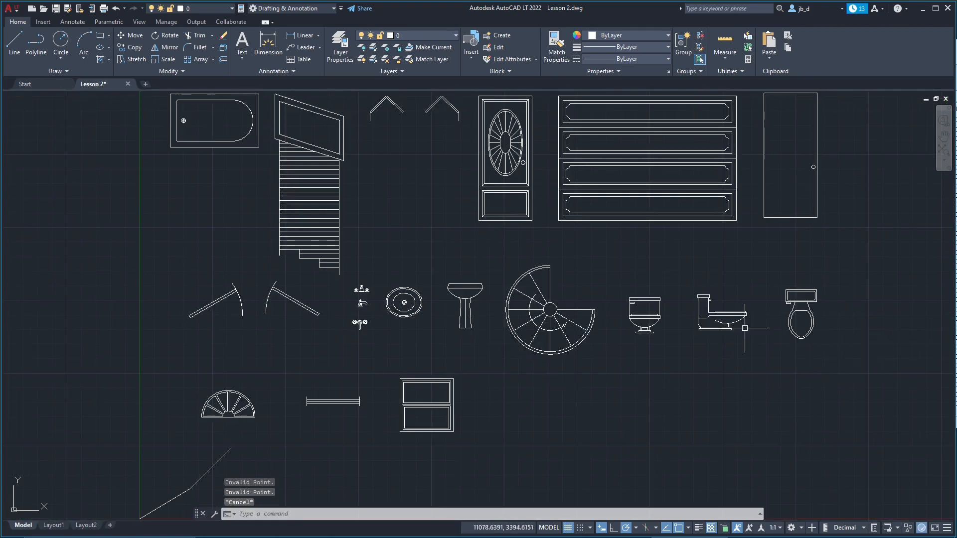
# Select the drawing's objects, zoom out until they shrink to a point at the origin, and restore the view with Zoom Extents
pyautogui.scroll(-4, 616, 343)
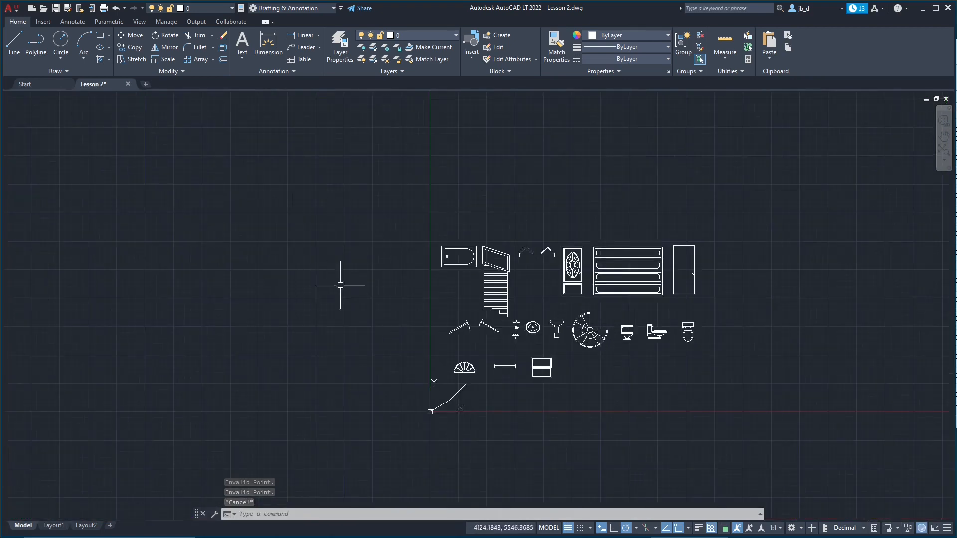
pyautogui.hotkey('ctrl', 'a')
pyautogui.moveTo(555, 204); pyautogui.dragTo(439, 206, button='middle')
pyautogui.click(434, 169)
pyautogui.click(317, 203)
pyautogui.scroll(-8, 256, 344)
pyautogui.scroll(-20, 327, 329)
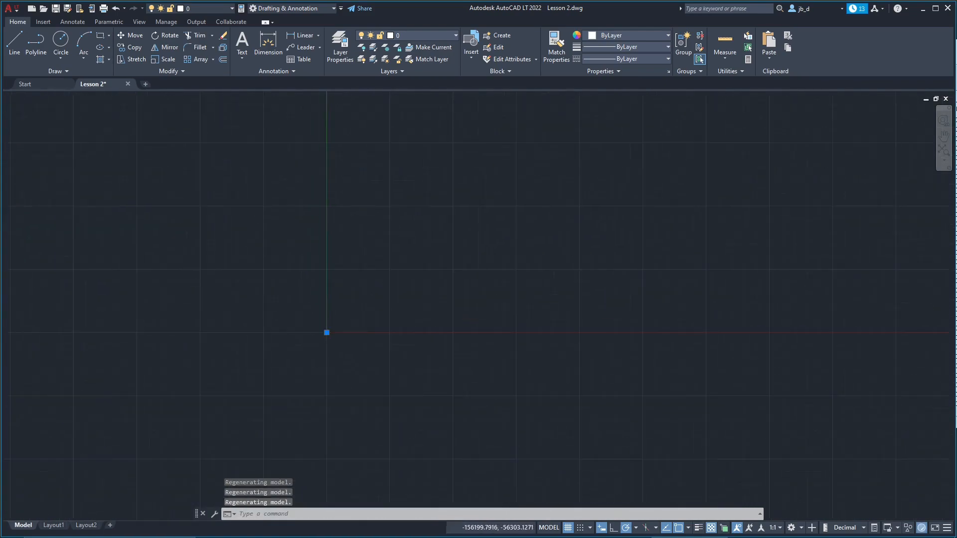
pyautogui.scroll(-20, 227, 341)
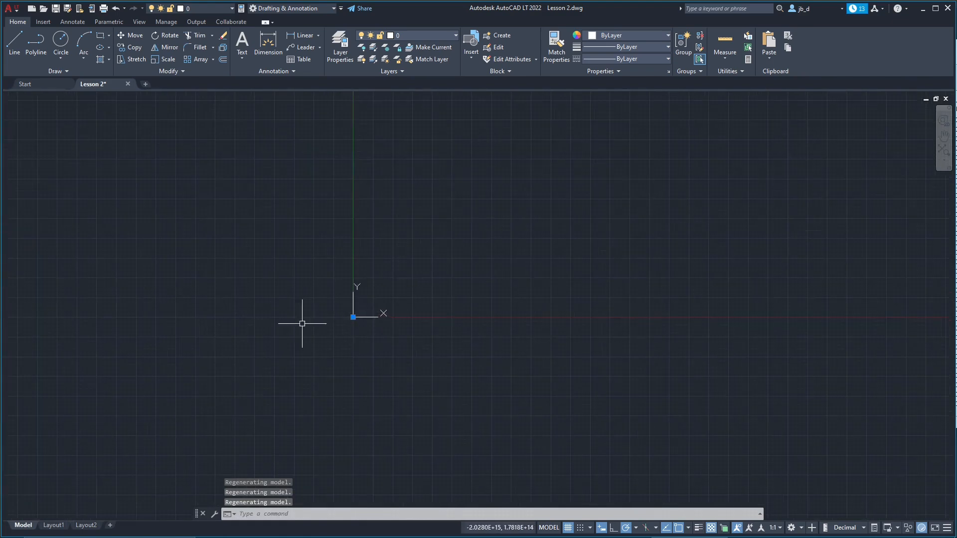
pyautogui.click(942, 150)
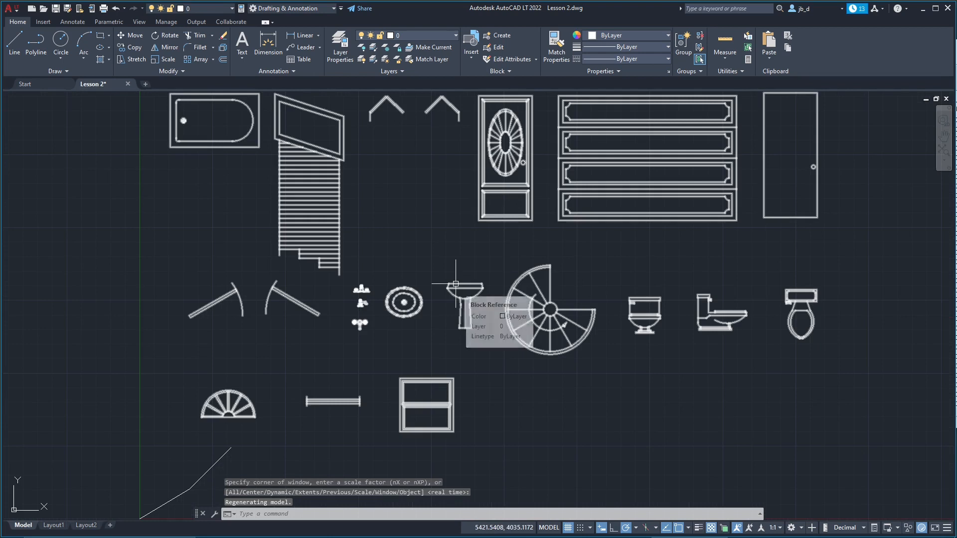